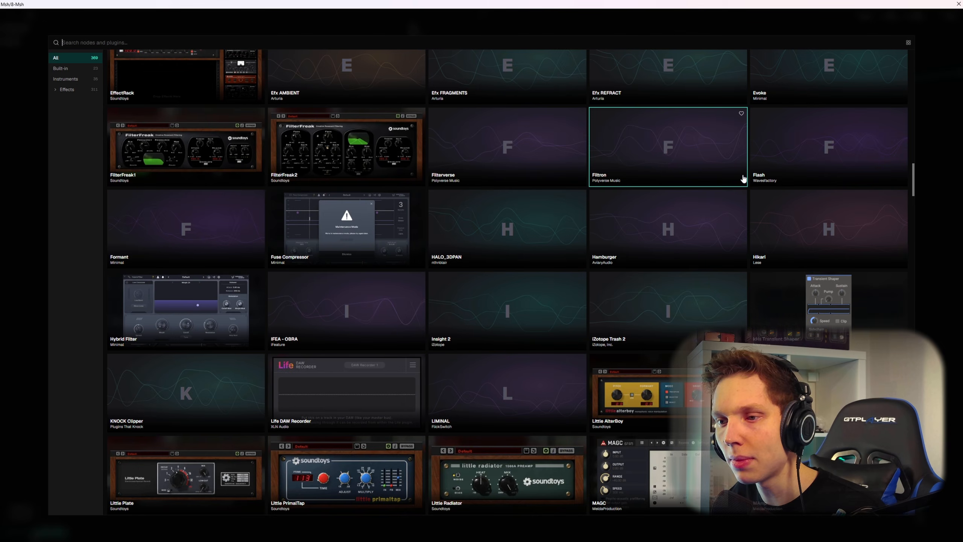
Close the node library and reopen the Msh patch editor of the 8-Msh track to view its oscillator network
scroll(742, 179, down, 5)
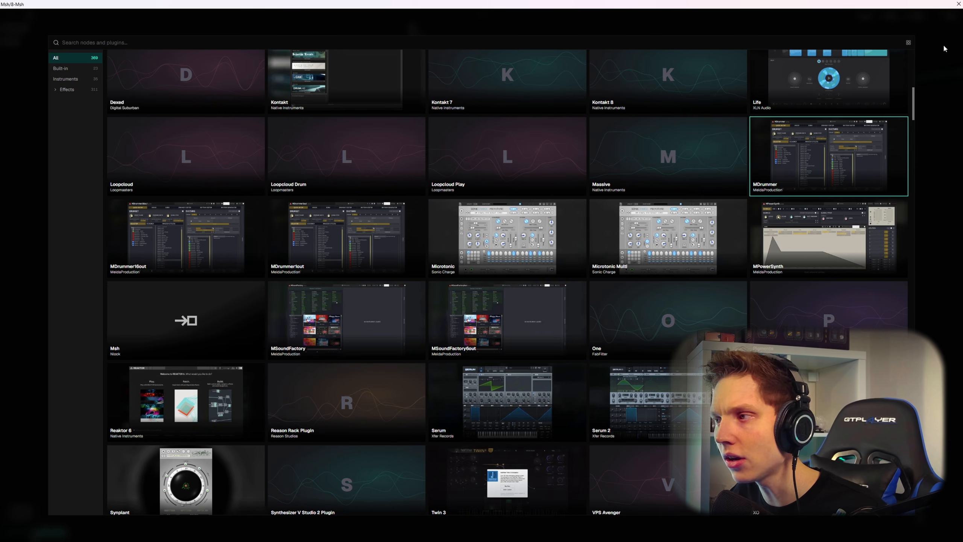
drag(936, 4, 643, 230)
click(667, 230)
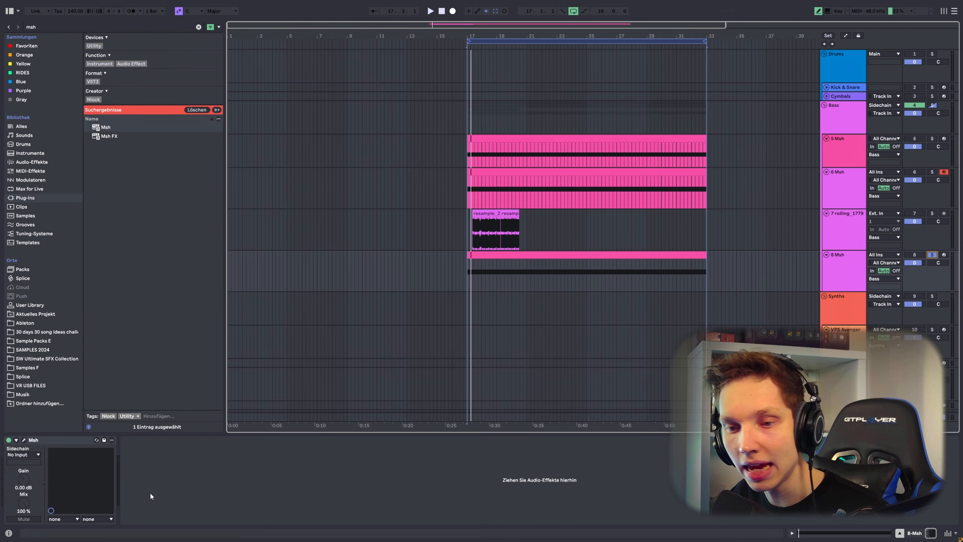
click(24, 439)
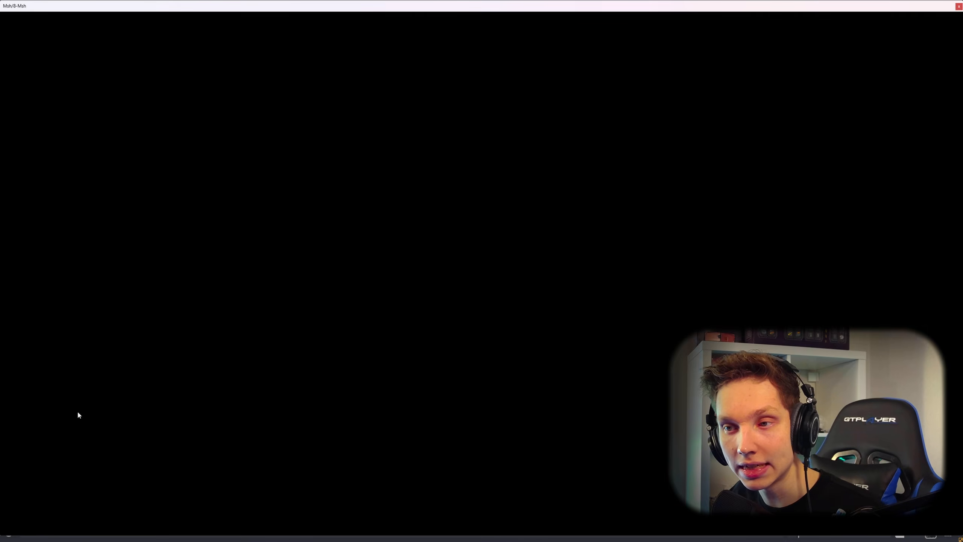
scroll(425, 306, up, 3)
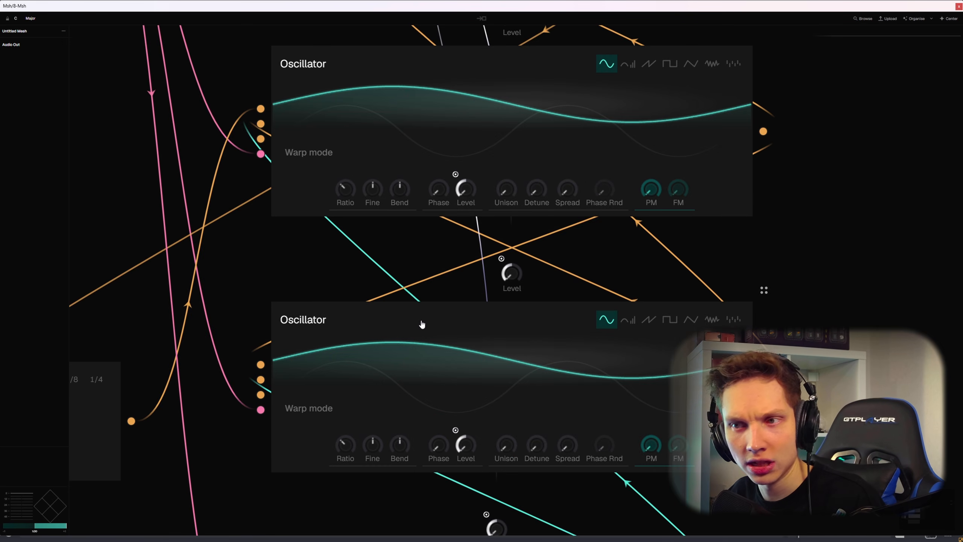
scroll(422, 323, down, 6)
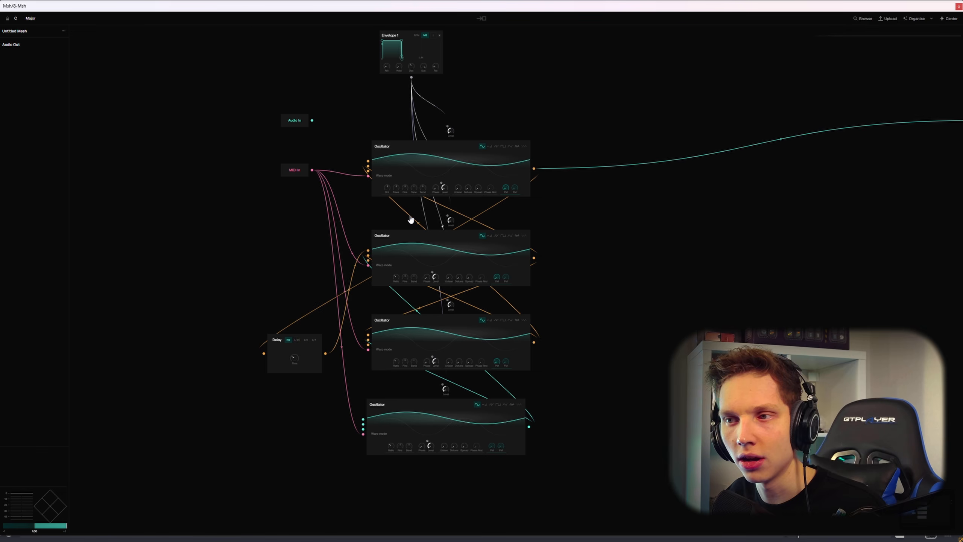
scroll(410, 219, up, 2)
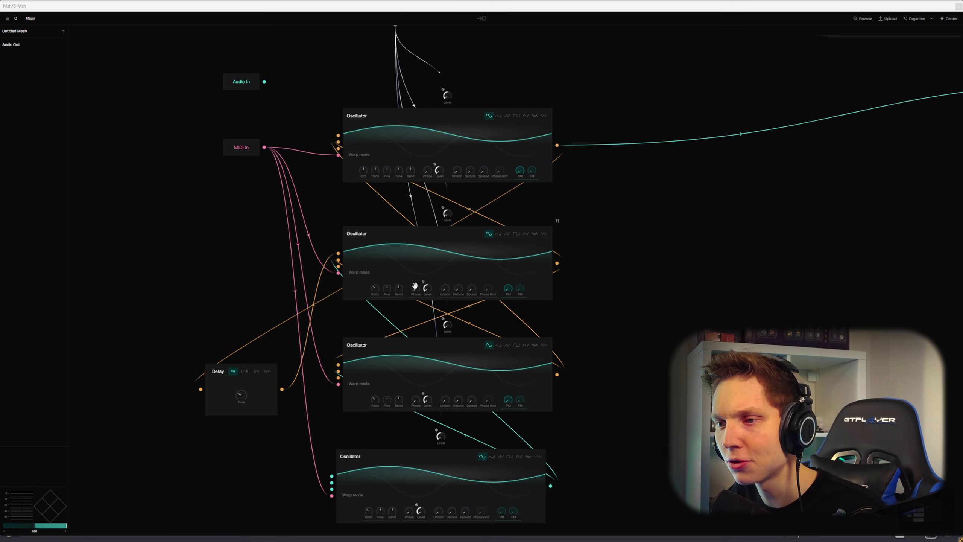
scroll(413, 286, down, 2)
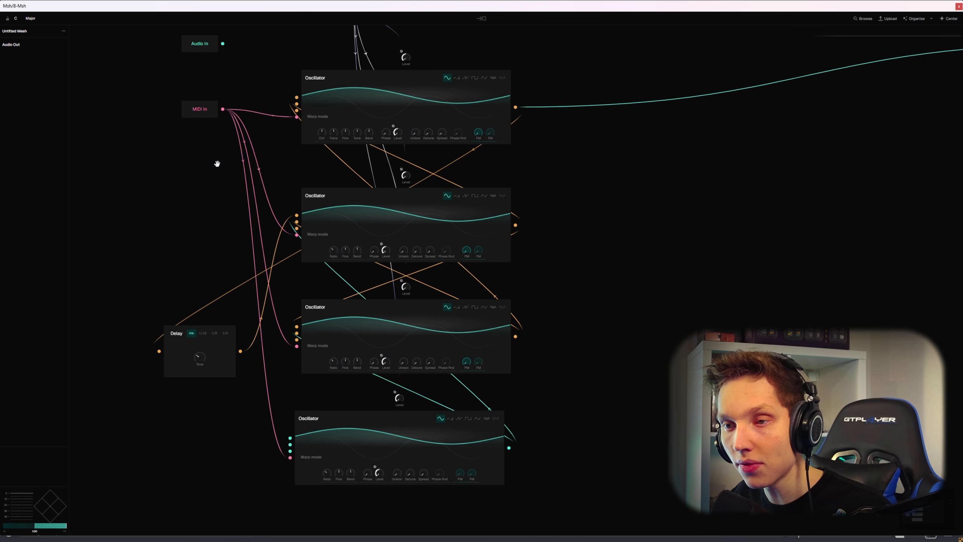
Add an Oscillator node to the patch and place it in the free space beside the oscillator stack
right_click(135, 194)
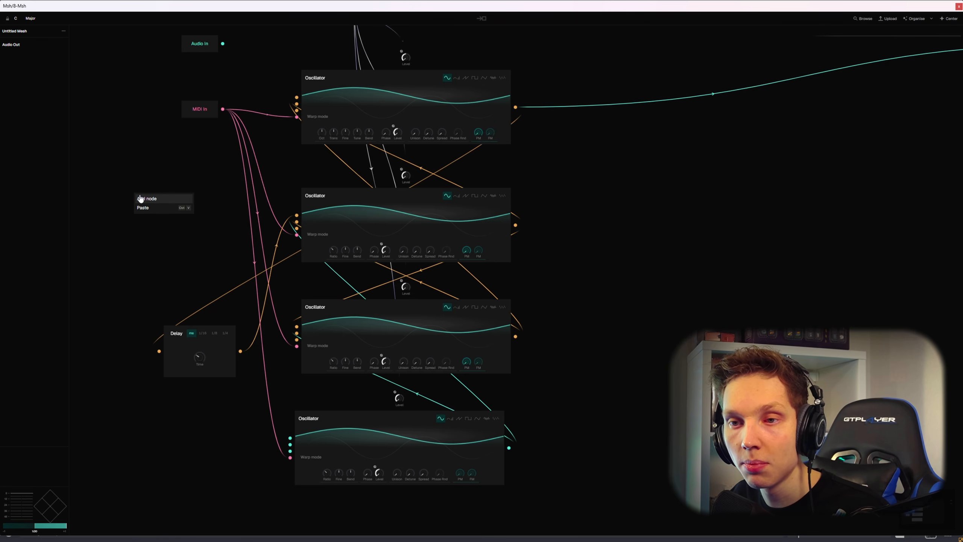
click(146, 198)
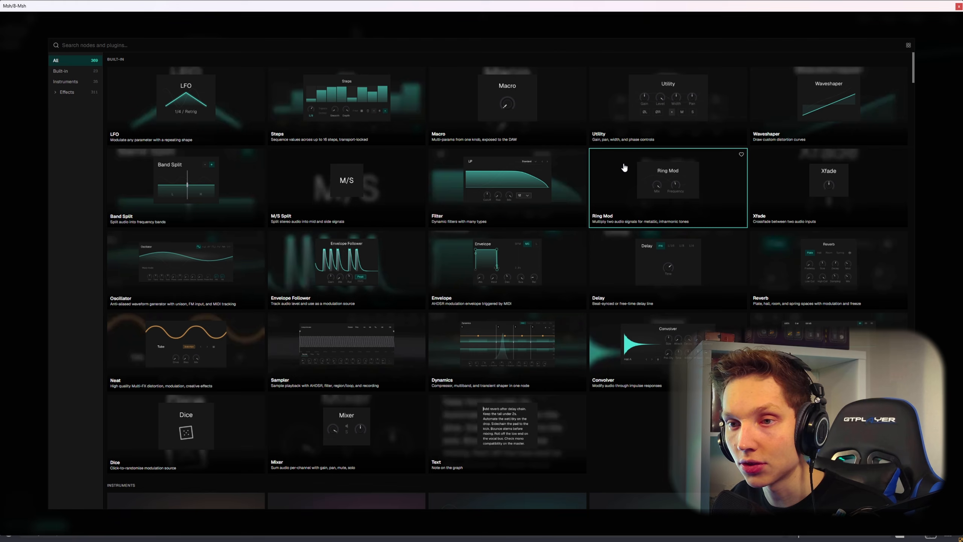
click(184, 276)
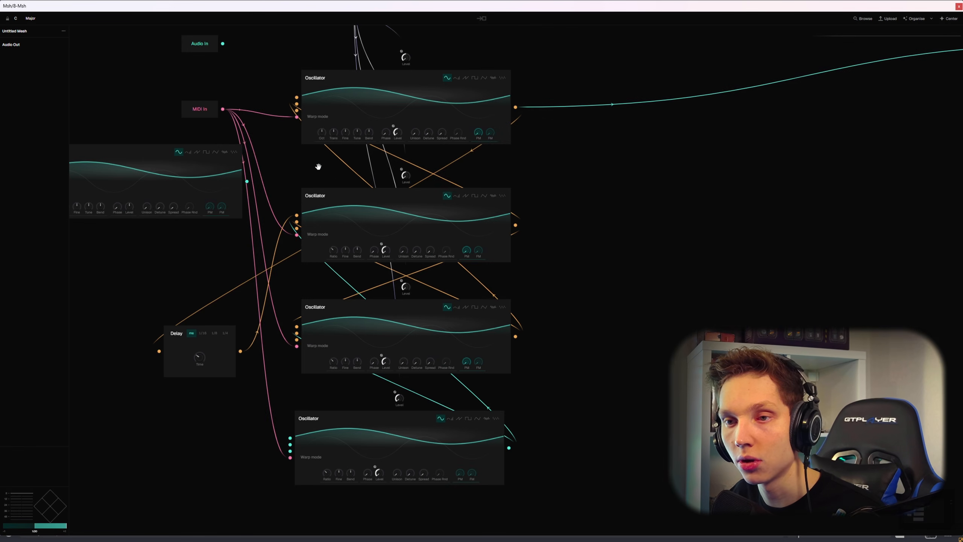
drag(246, 144, 790, 169)
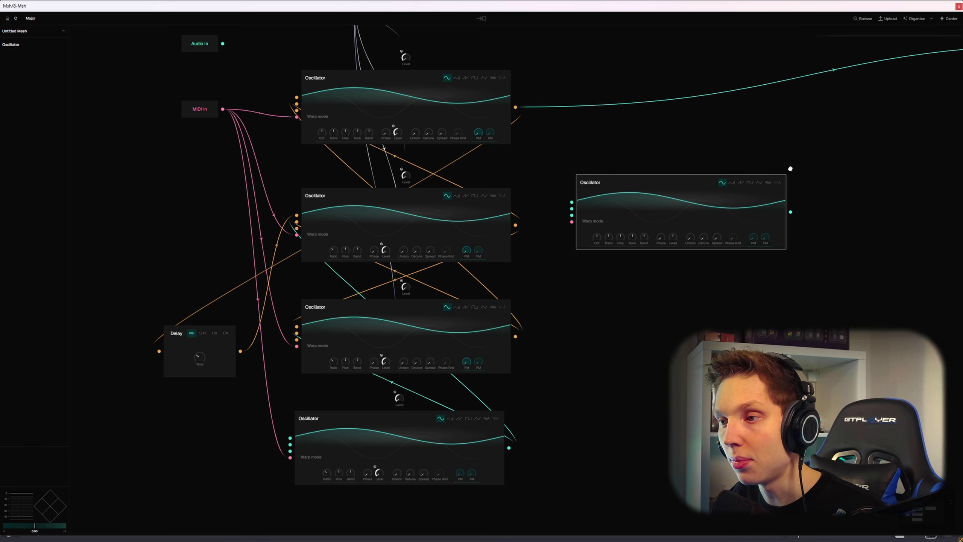
Connect MIDI In to the MIDI input of the newly added oscillator
scroll(375, 235, down, 2)
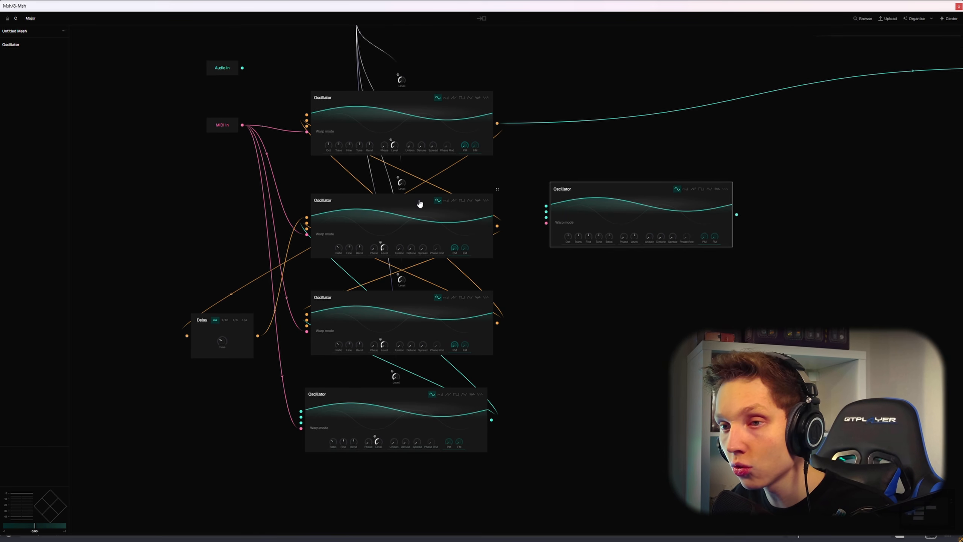
scroll(209, 76, up, 2)
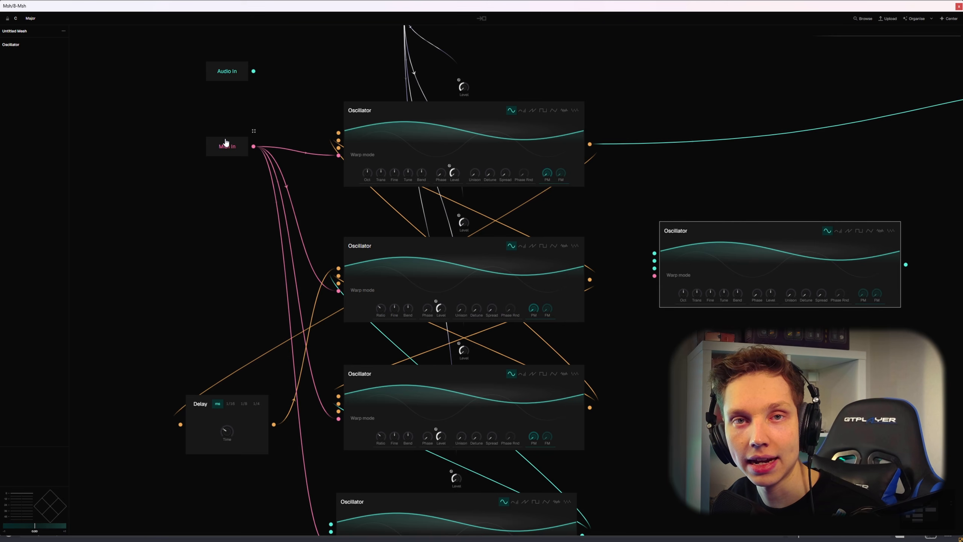
scroll(457, 179, down, 3)
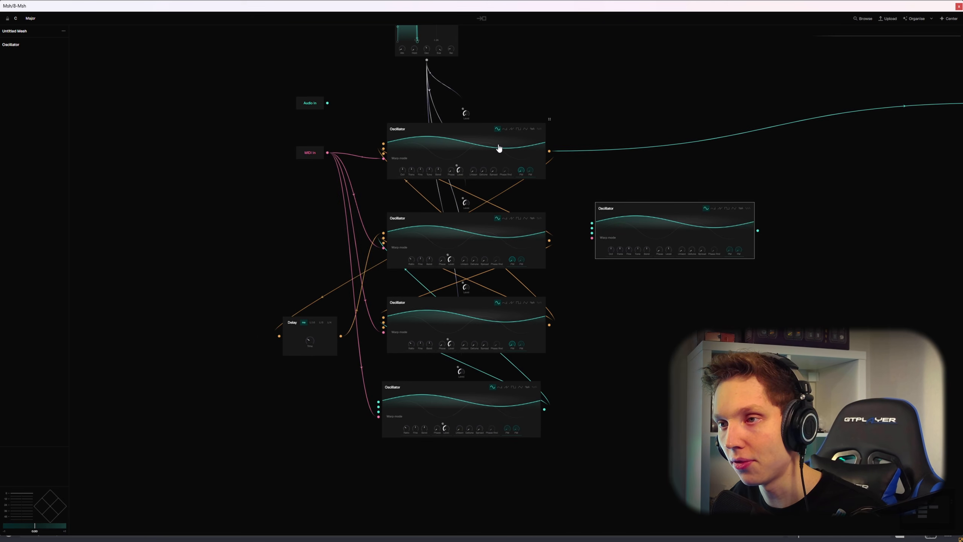
scroll(534, 121, up, 1)
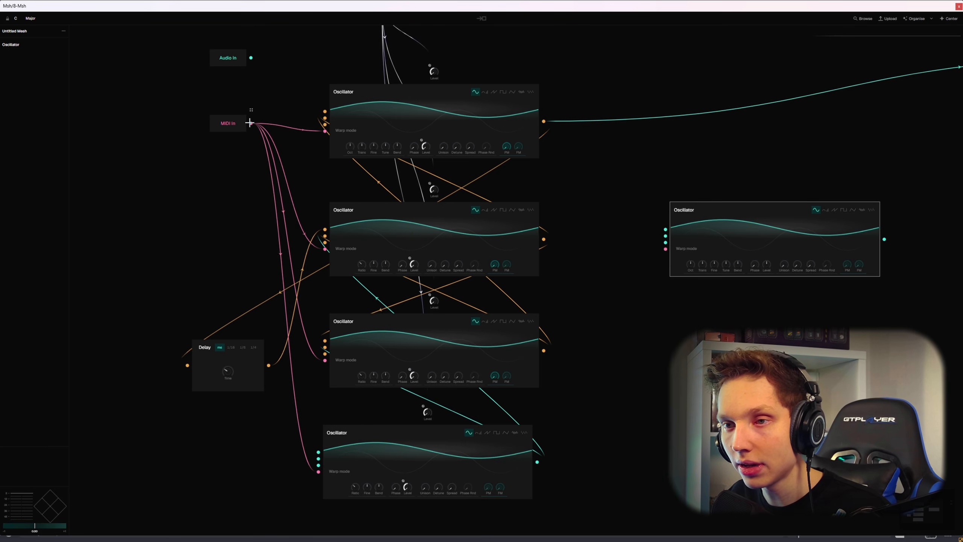
drag(251, 124, 673, 256)
Connect the output of the newly added oscillator to Audio Out
scroll(443, 274, down, 4)
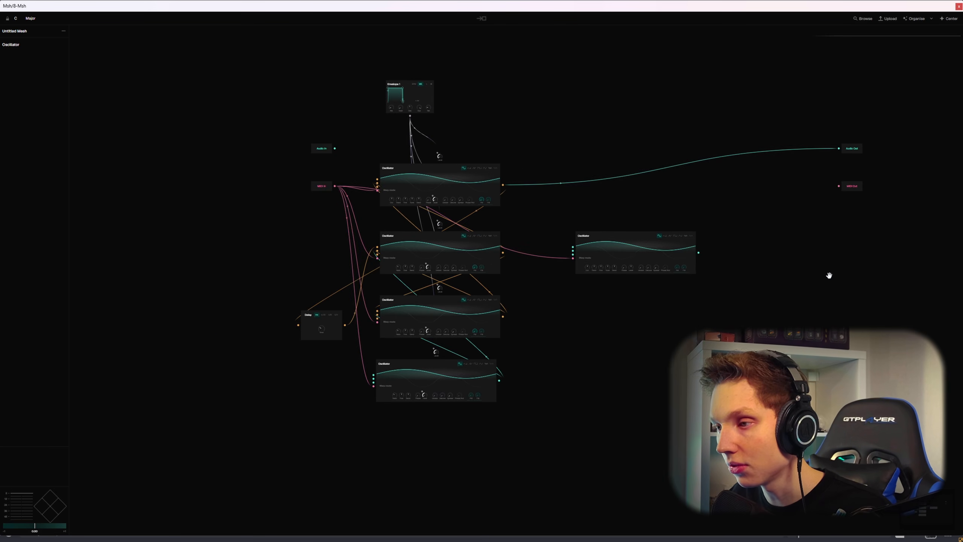
scroll(786, 274, up, 1)
drag(784, 273, 590, 266)
scroll(524, 247, up, 1)
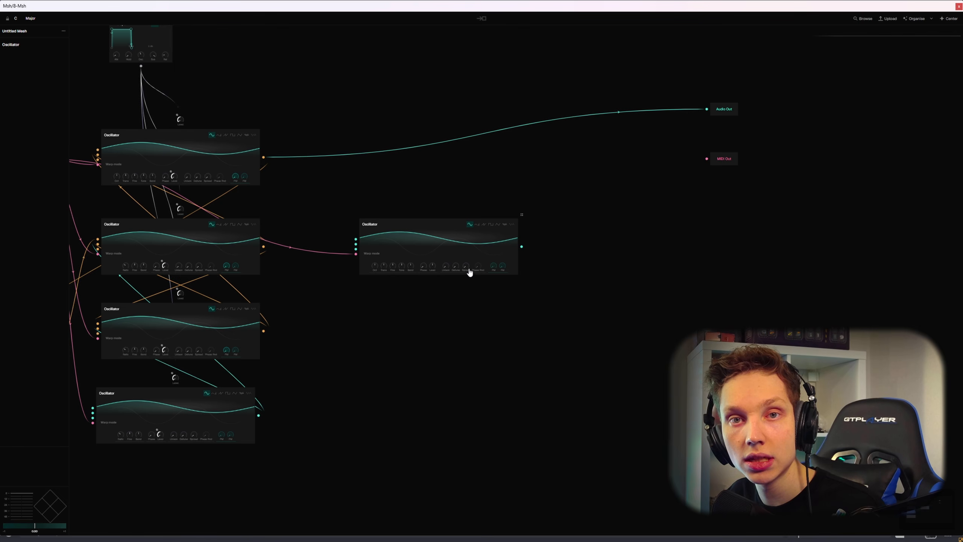
scroll(521, 251, up, 1)
drag(510, 245, 757, 71)
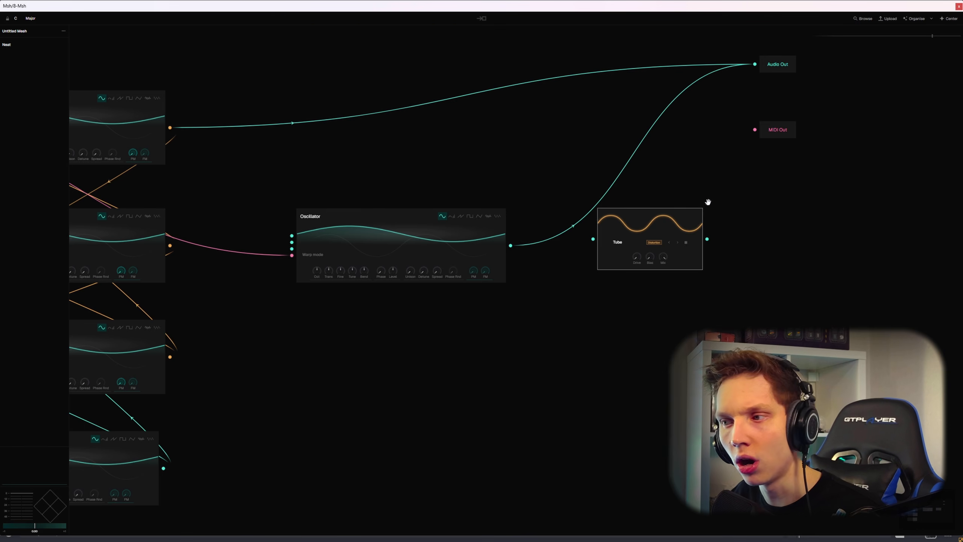
Look through the effect modes available in the Neat node that is set to Tube distortion
scroll(707, 201, up, 3)
click(548, 266)
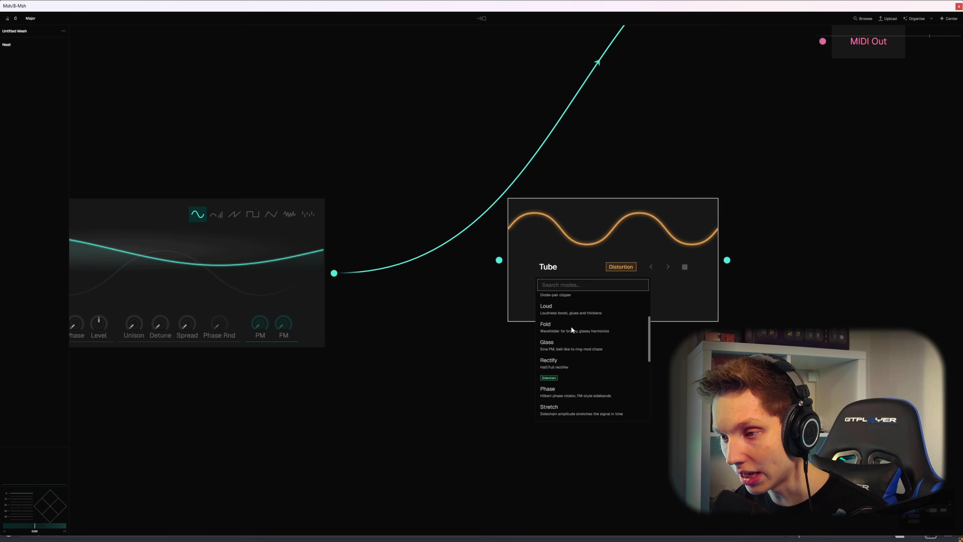
scroll(572, 328, down, 5)
click(739, 302)
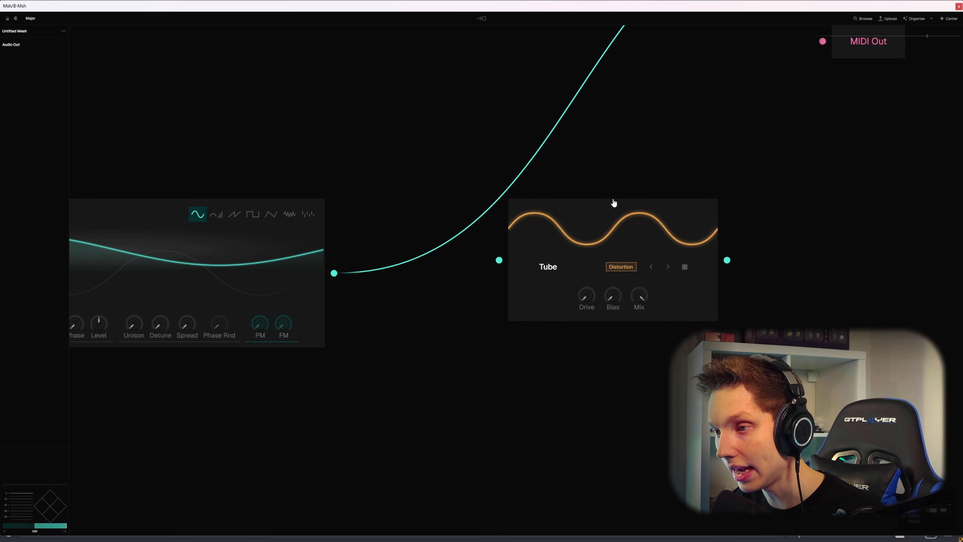
click(614, 203)
Insert the Tube distortion node into the cable between the newly added oscillator and Audio Out
scroll(638, 203, down, 3)
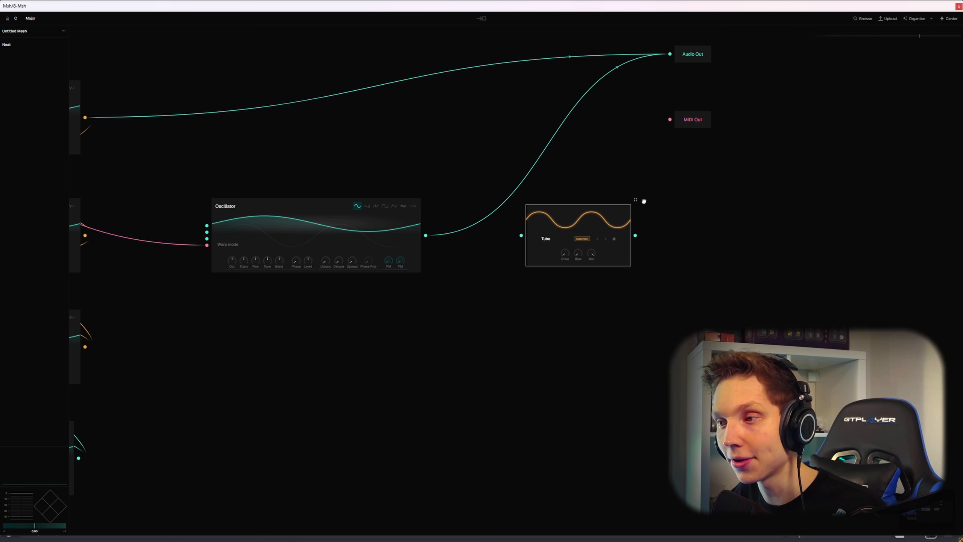
drag(640, 200, 581, 141)
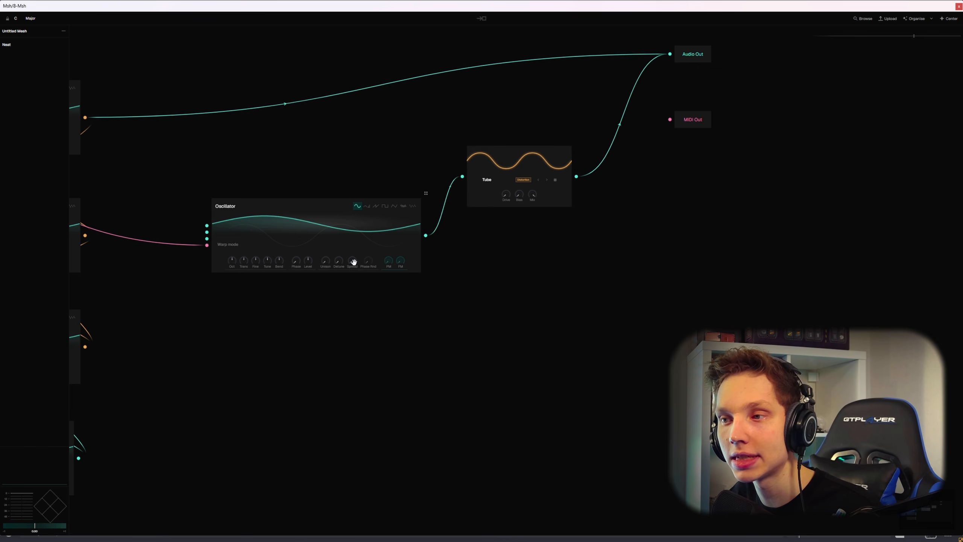
scroll(216, 266, up, 1)
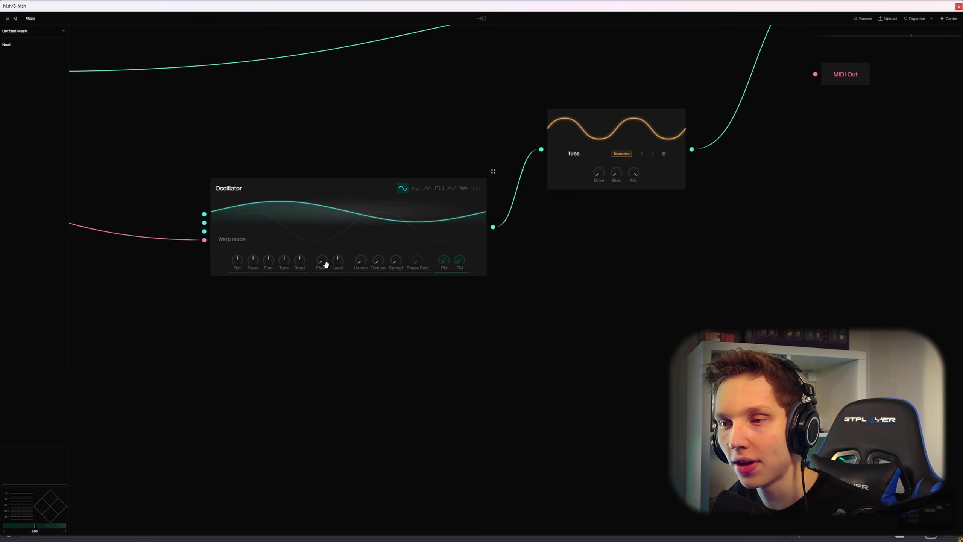
scroll(581, 254, down, 2)
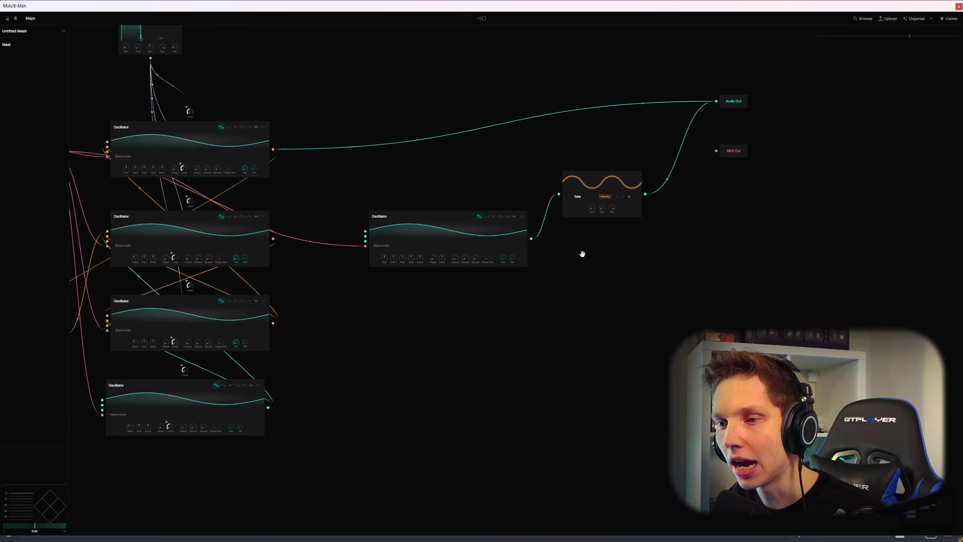
Delete the cable between the added oscillator and the Tube node, and remove both of these nodes
click(548, 209)
scroll(556, 200, up, 4)
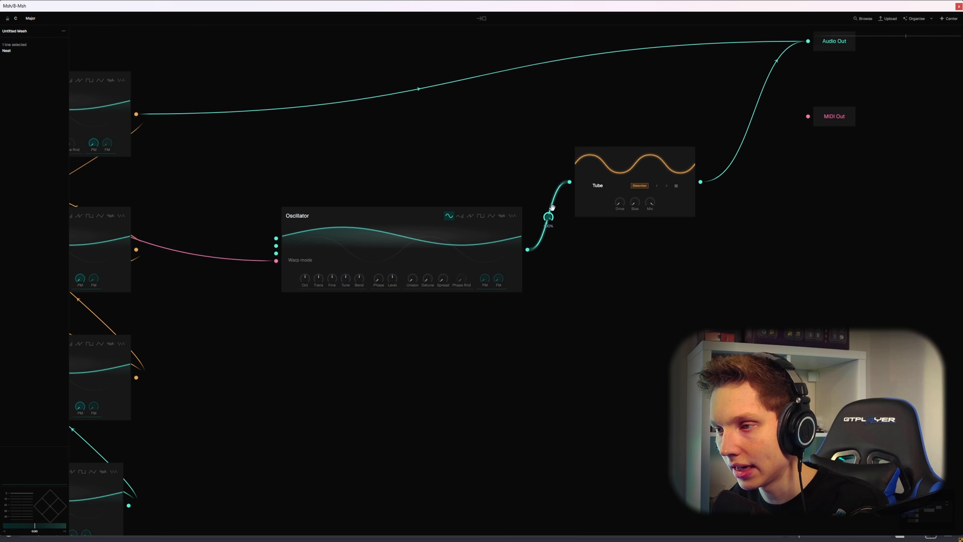
key(Delete)
scroll(544, 247, down, 2)
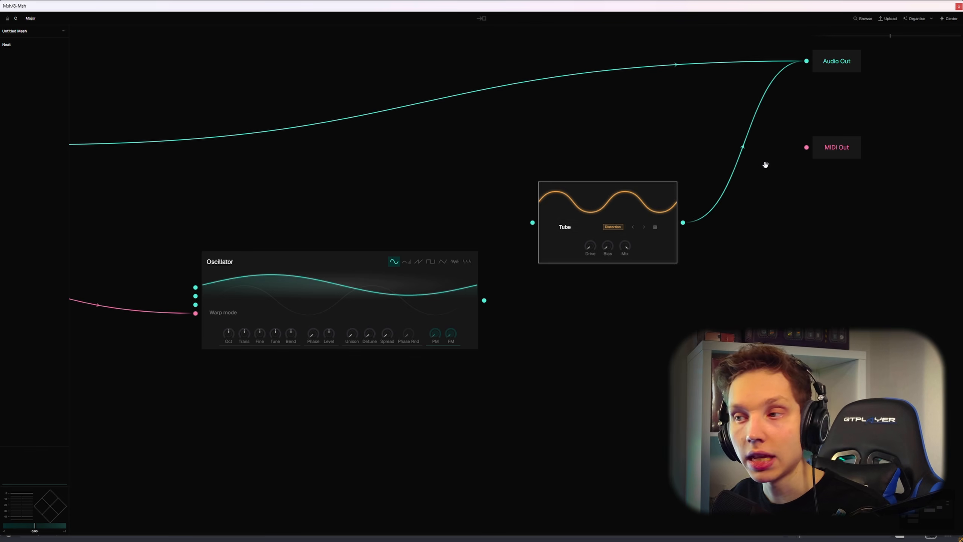
click(673, 207)
key(Delete)
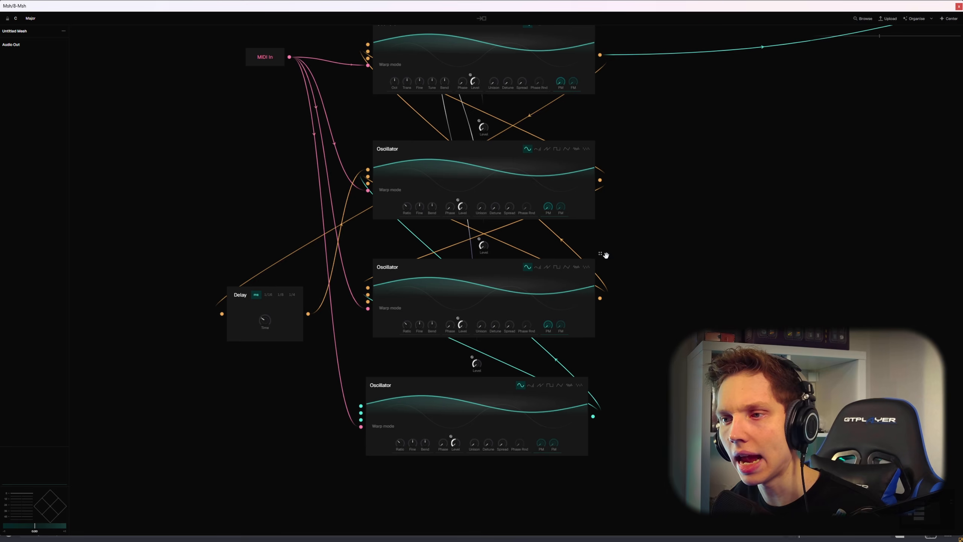
Examine the stacked oscillators, their modulation cables and the routing from the top oscillator to Audio Out
scroll(468, 230, up, 1)
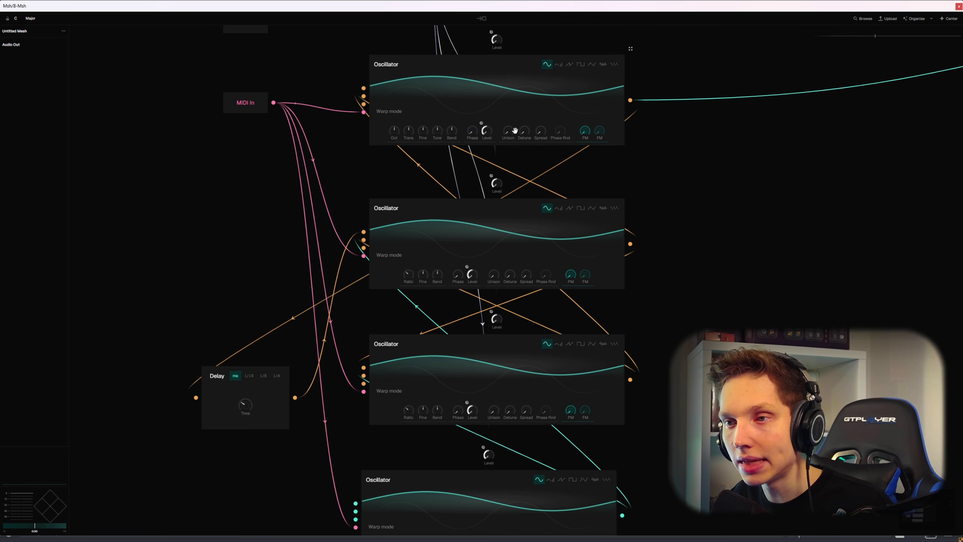
drag(788, 158, 760, 208)
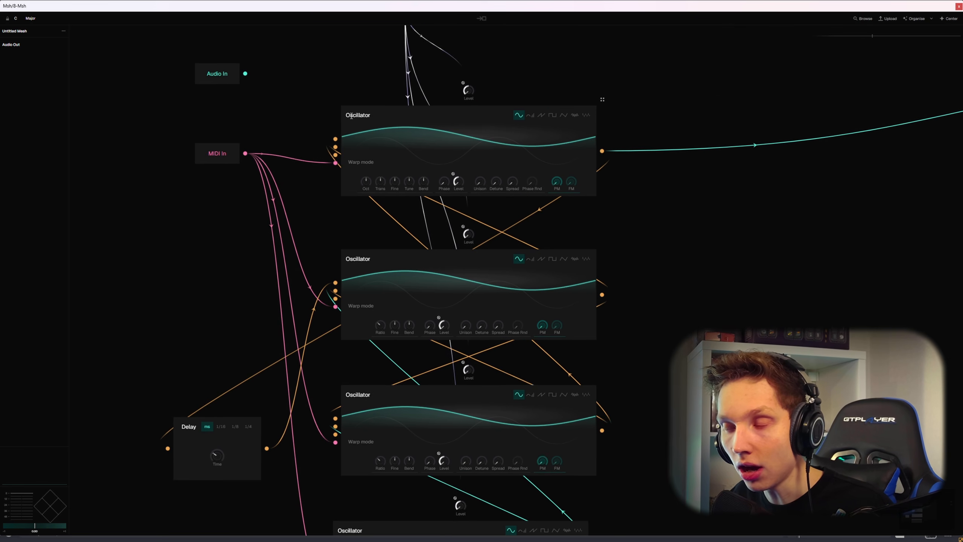
scroll(512, 148, down, 2)
drag(771, 168, 249, 204)
scroll(404, 156, up, 1)
drag(483, 147, 879, 158)
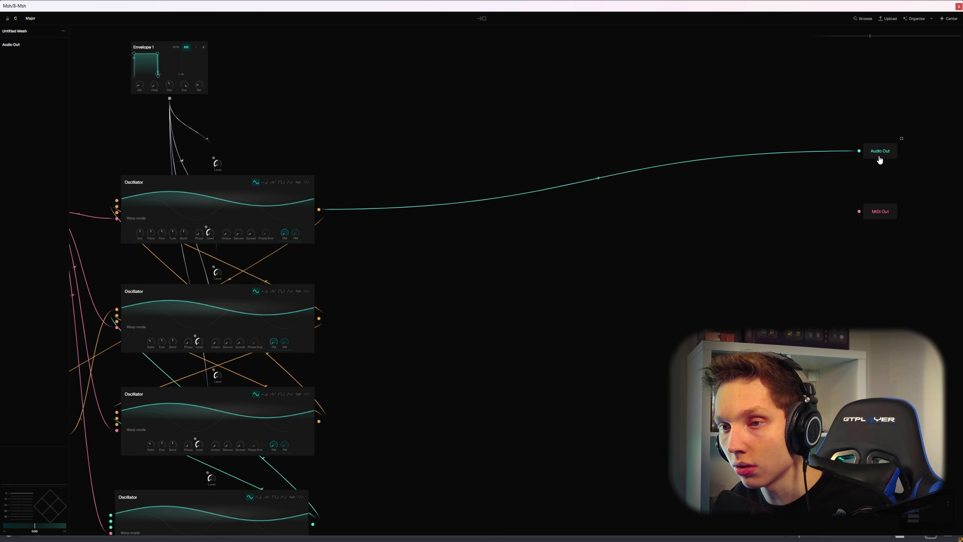
drag(308, 202, 581, 105)
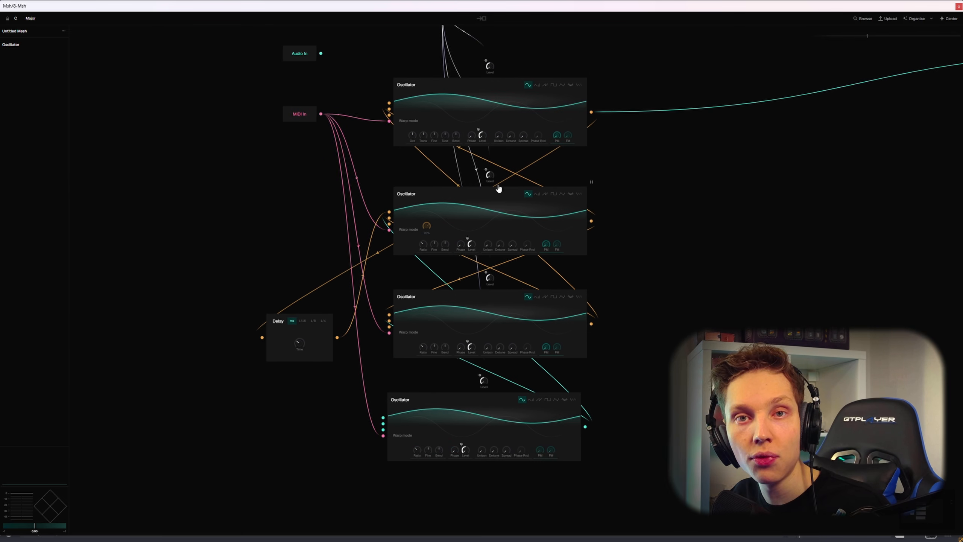
mouse_move(454, 291)
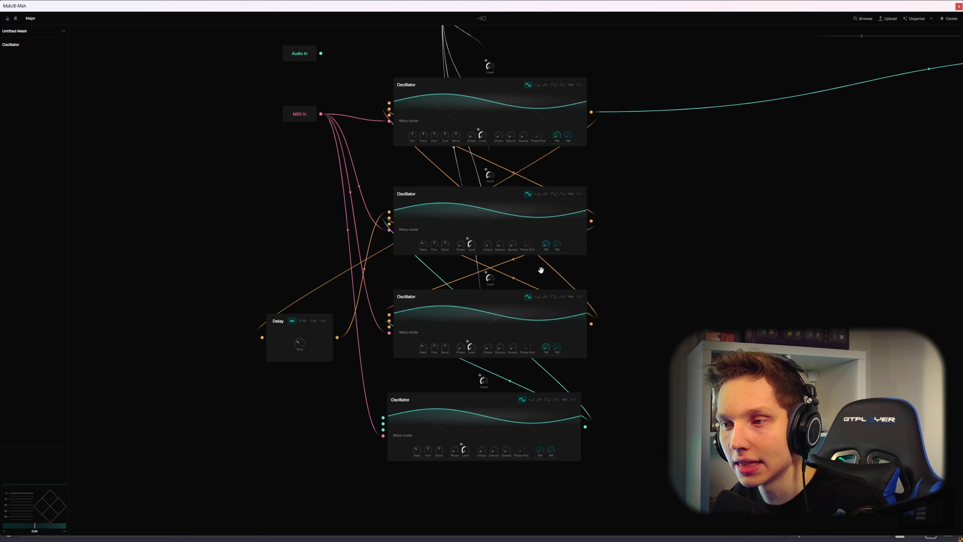
scroll(545, 268, up, 1)
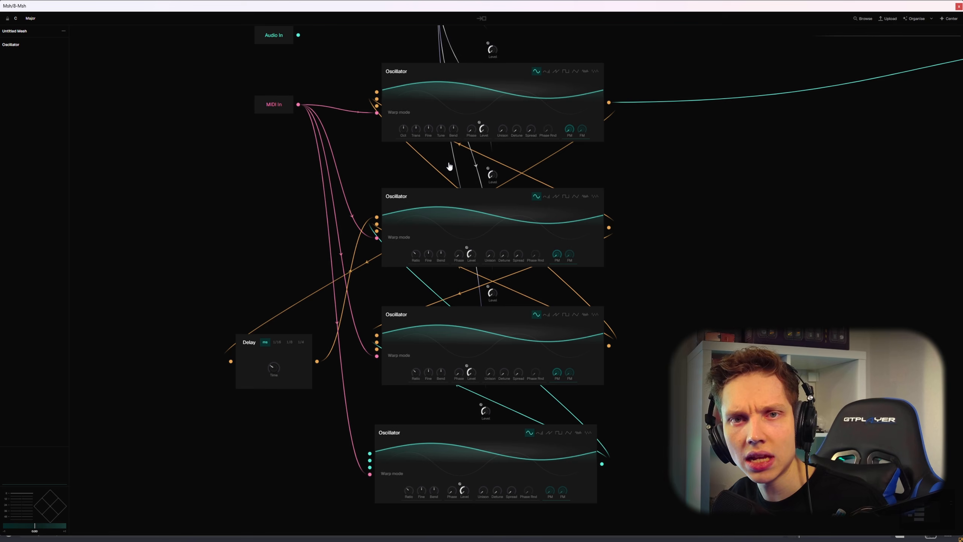
scroll(531, 161, up, 1)
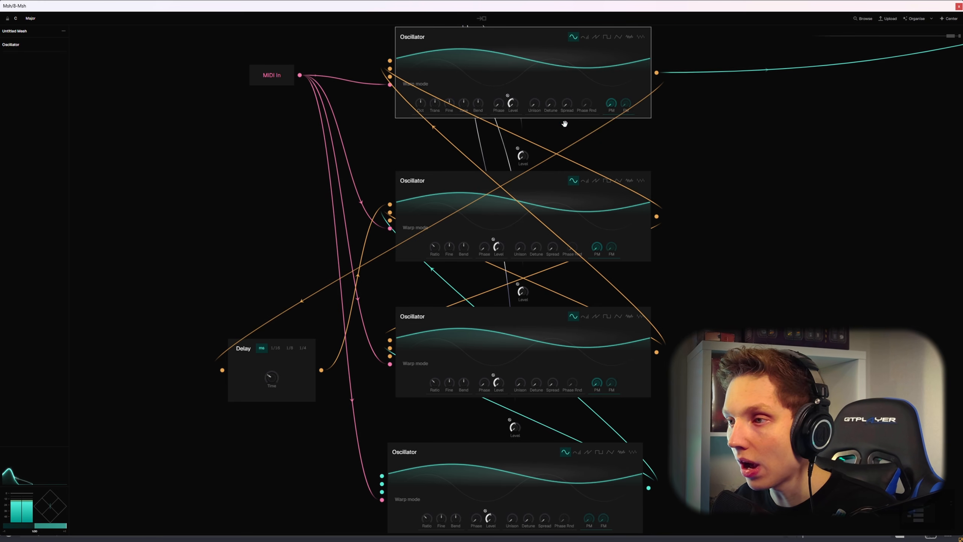
Raise the PM amount on the top oscillator and adjust the PM amount on the second oscillator
scroll(607, 96, up, 3)
scroll(614, 101, down, 3)
mouse_move(613, 101)
mouse_down()
mouse_move(610, 138)
mouse_move(594, 134)
mouse_move(615, 92)
mouse_up()
scroll(610, 138, up, 2)
mouse_move(573, 335)
mouse_down()
mouse_move(577, 302)
mouse_move(569, 333)
mouse_up()
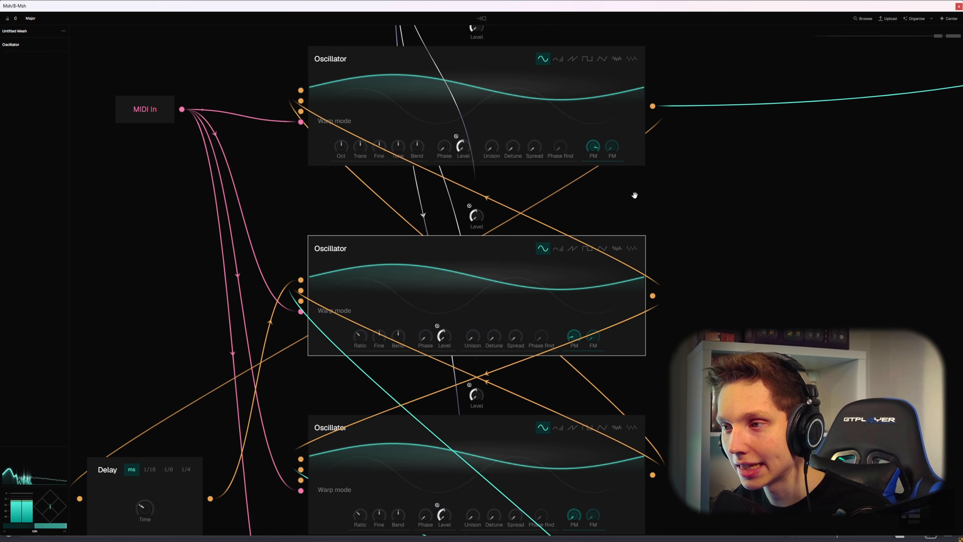
Raise the PM amount on the third oscillator and adjust the PM amount on the second oscillator
drag(707, 268, 678, 146)
drag(546, 392, 546, 356)
scroll(542, 201, up, 2)
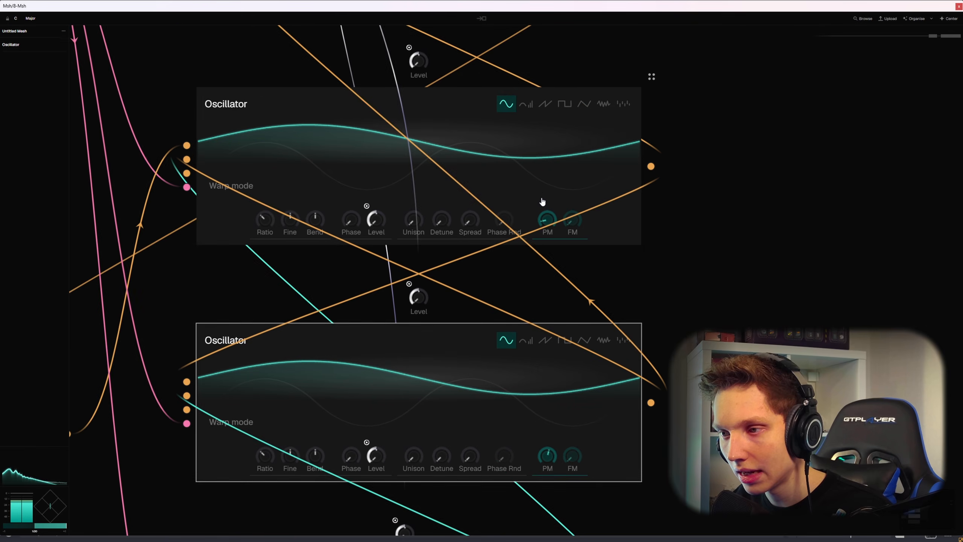
mouse_move(540, 216)
mouse_down()
mouse_move(543, 187)
mouse_move(536, 208)
mouse_up()
scroll(535, 208, down, 3)
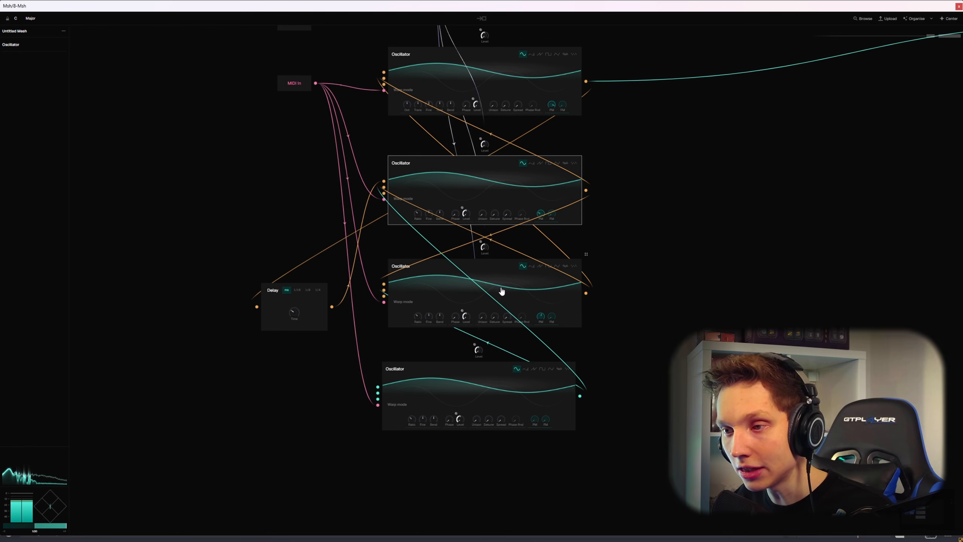
Select the bottom oscillator and inspect the Envelope 1 modulation range on its level
scroll(533, 416, up, 2)
click(539, 410)
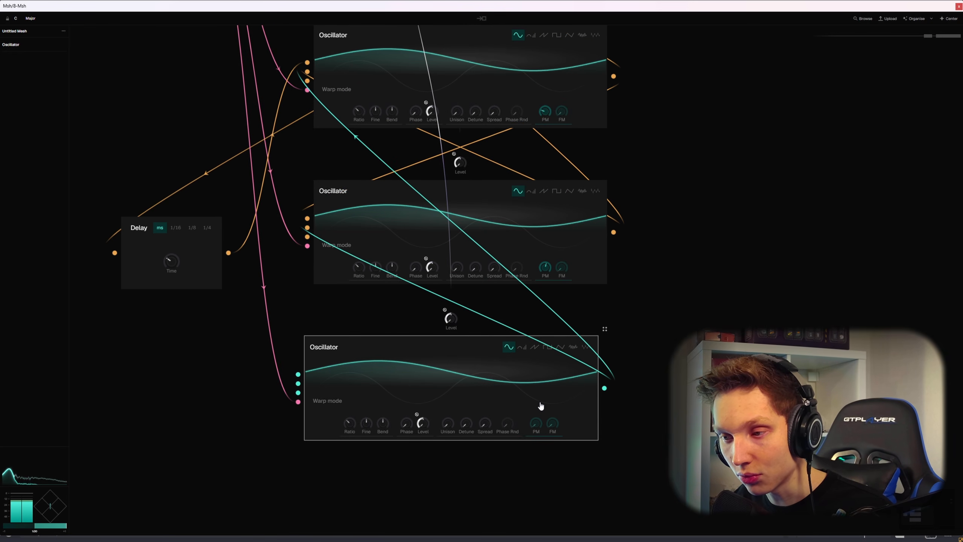
drag(427, 415, 417, 436)
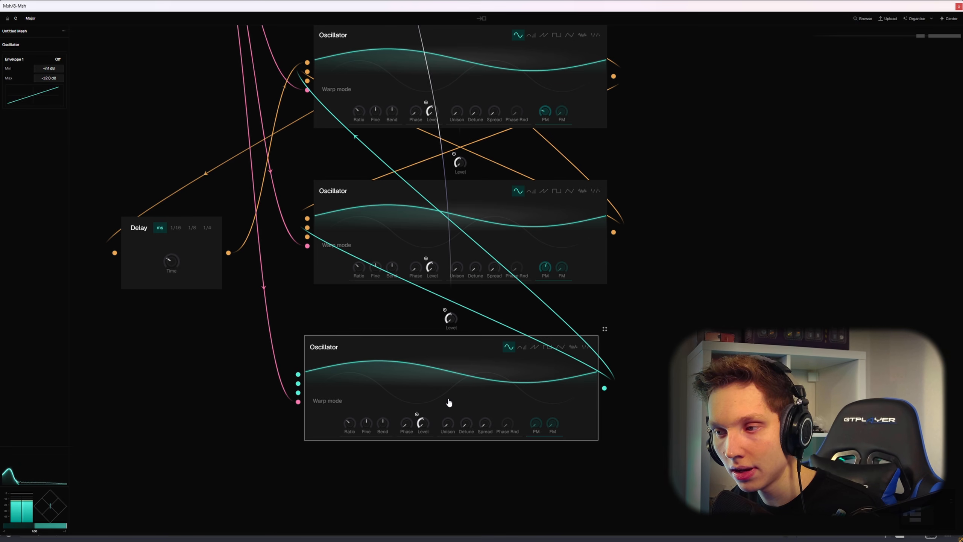
mouse_move(417, 430)
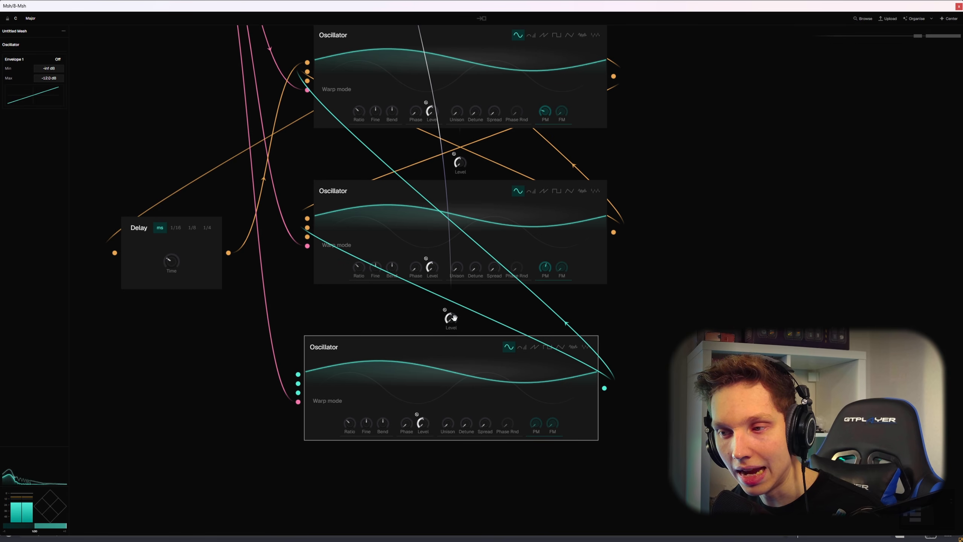
Connect the lower added oscillator's output to the upper one's phase modulation input and shift the lower node slightly
scroll(541, 102, up, 3)
drag(544, 112, 501, 174)
scroll(568, 152, down, 5)
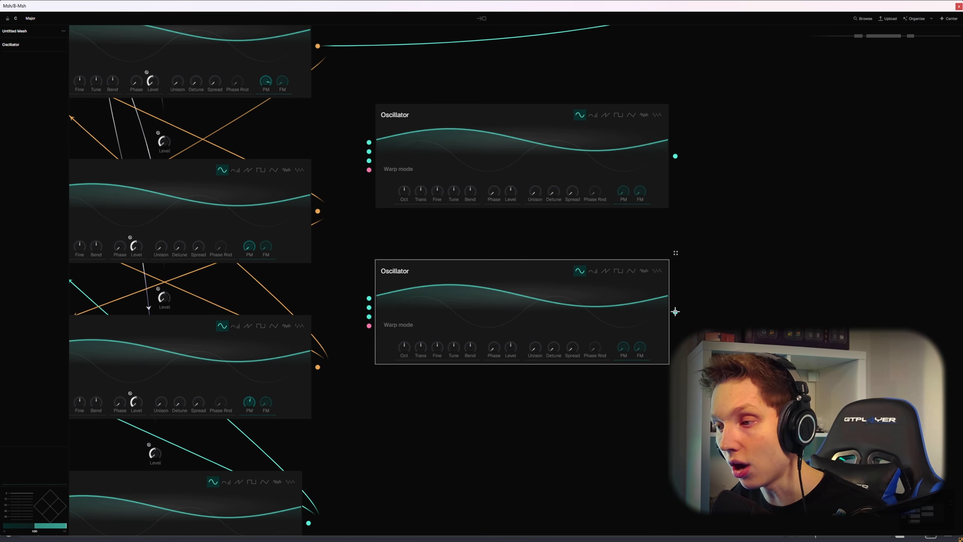
drag(675, 312, 369, 151)
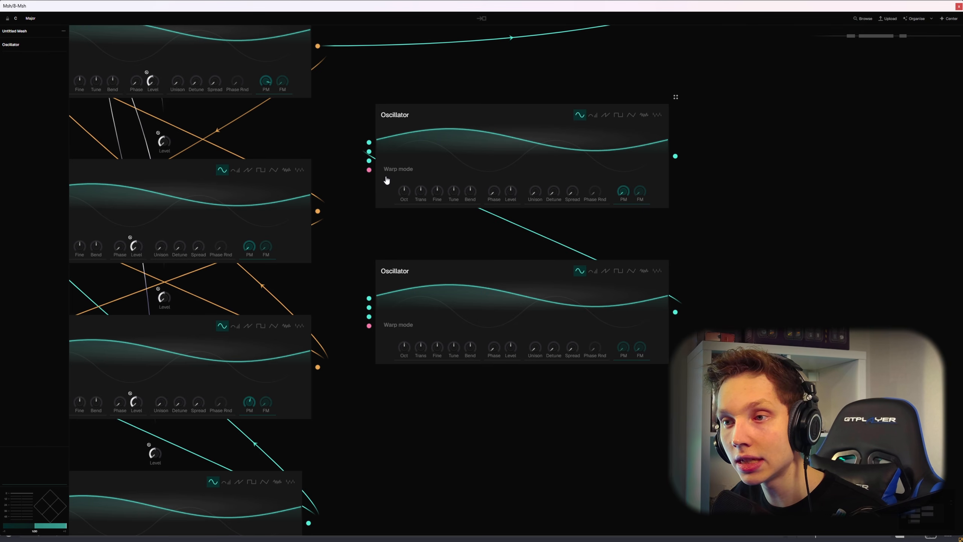
drag(434, 293, 424, 302)
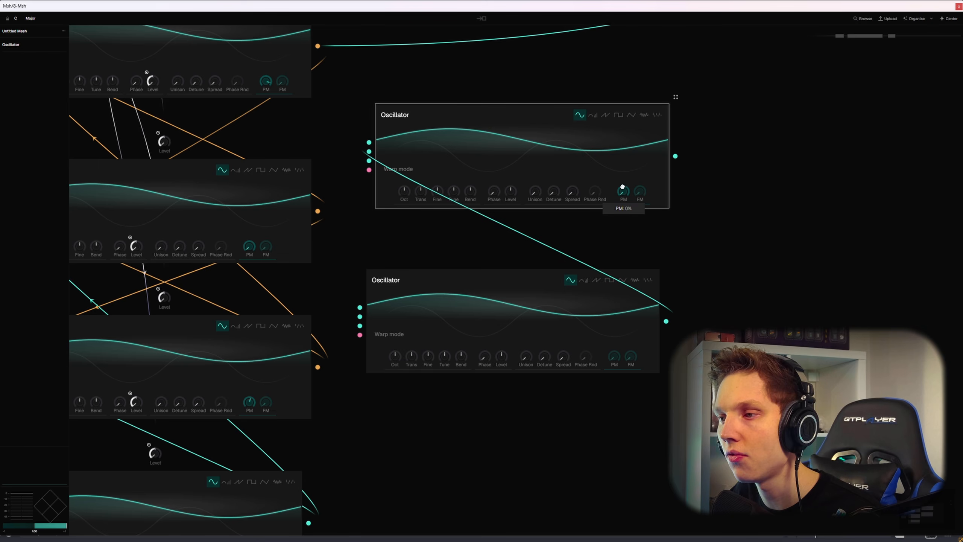
Try to run a new cable from MIDI In toward the two added oscillators
scroll(716, 202, down, 5)
scroll(462, 72, up, 2)
drag(603, 56, 551, 97)
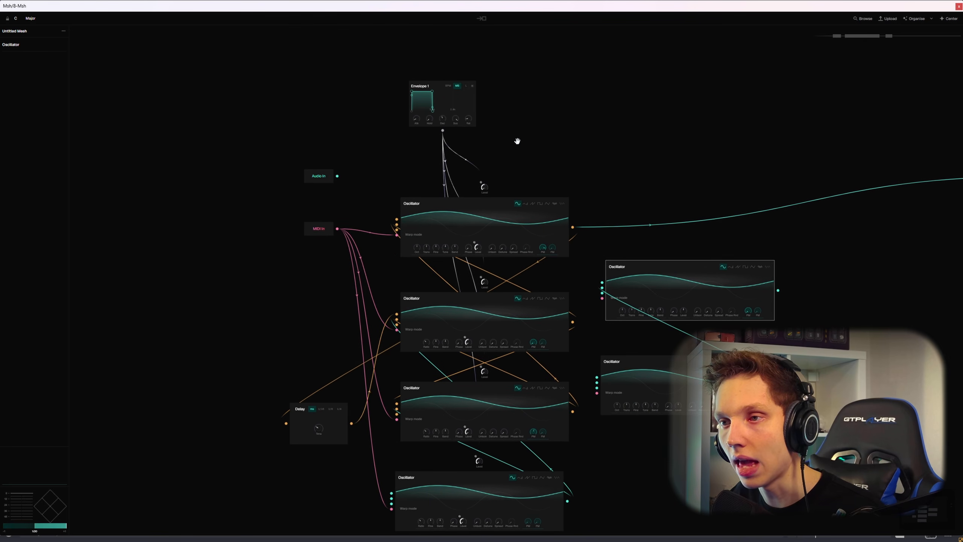
click(333, 228)
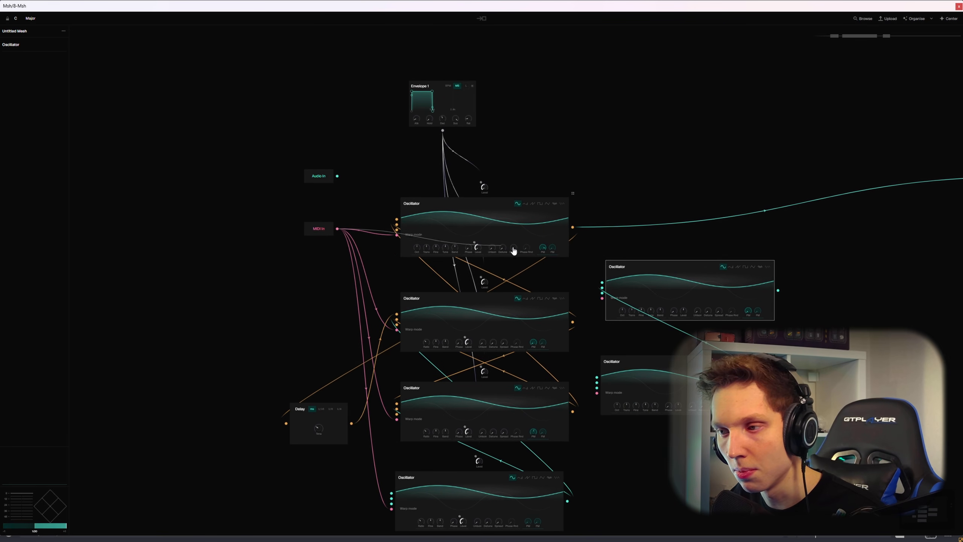
scroll(321, 182, down, 2)
click(769, 240)
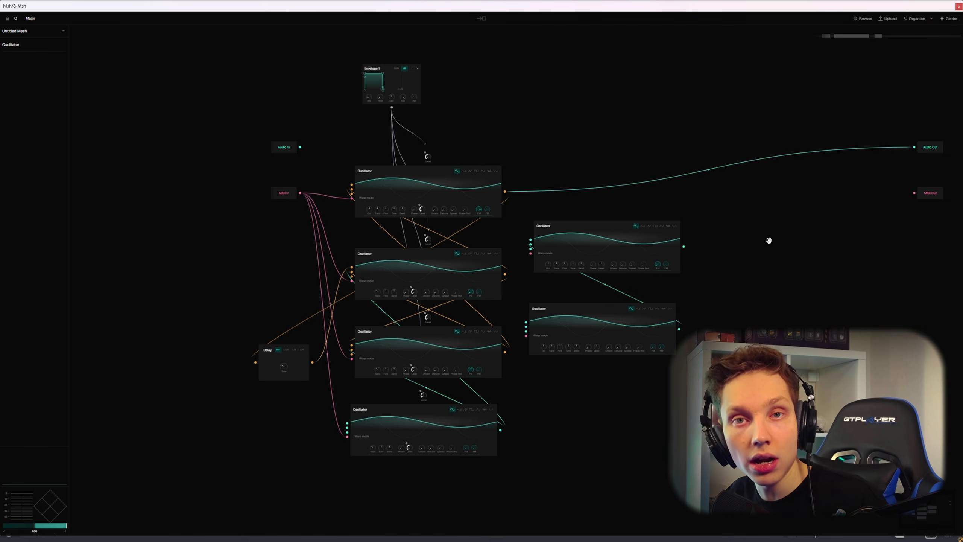
Delete the two added oscillators together with the cable connecting them
drag(759, 221, 555, 355)
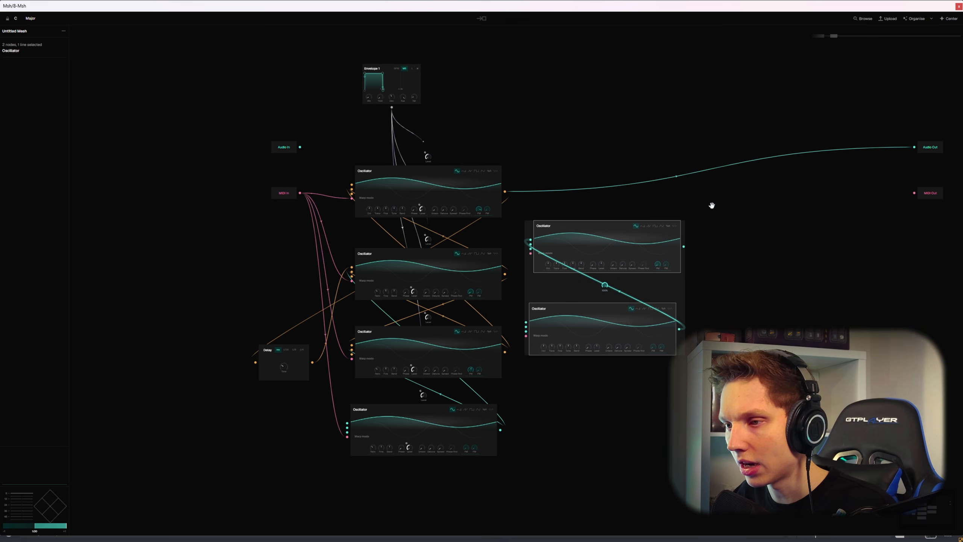
key(Delete)
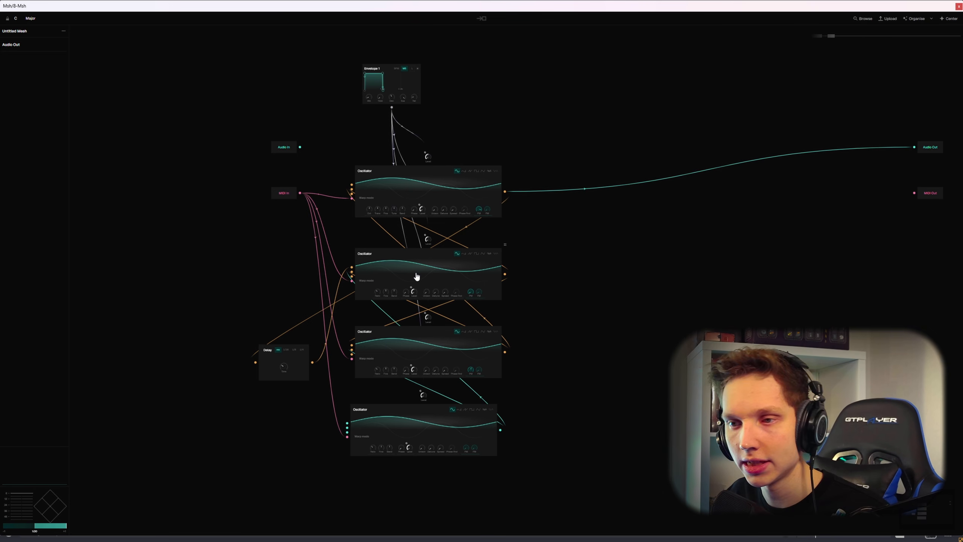
scroll(416, 276, up, 2)
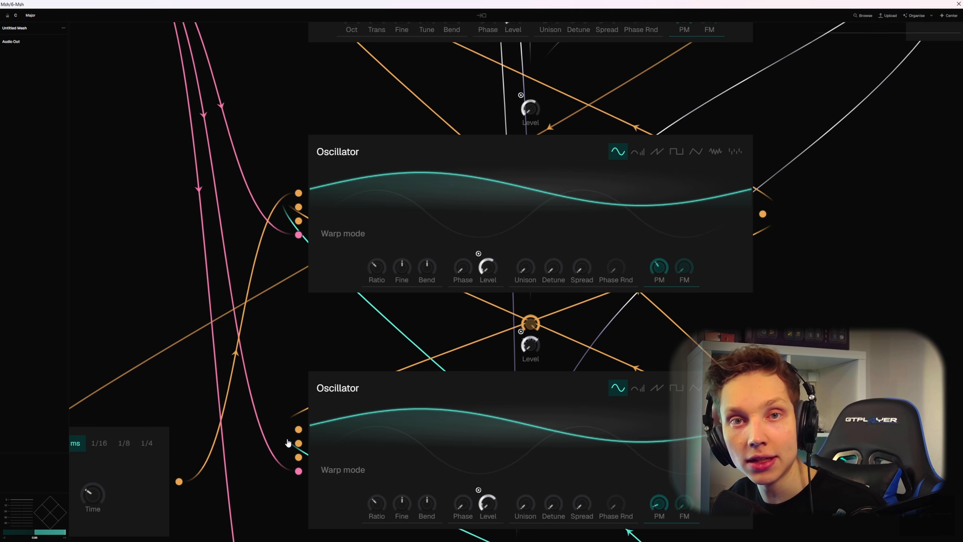
Examine the full patch's signal chain from the oscillators through the filters, waveshaper, dynamics and EQ to the mixer
scroll(288, 442, down, 1)
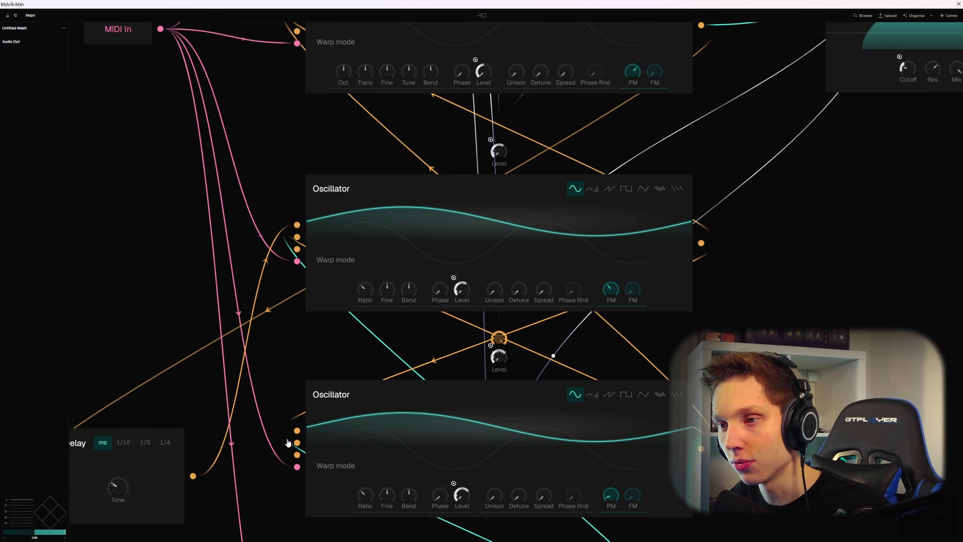
scroll(288, 442, down, 5)
drag(469, 378, 346, 292)
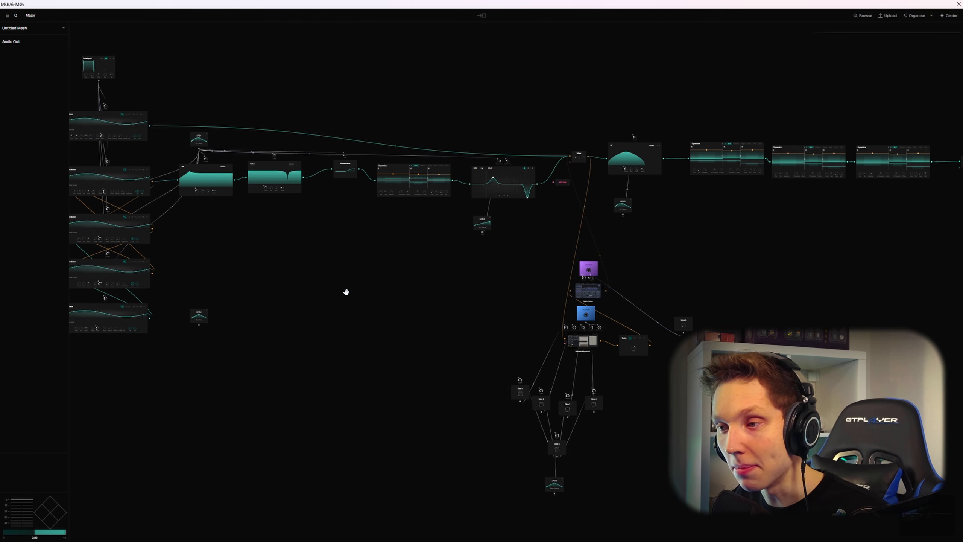
scroll(739, 351, up, 3)
drag(575, 246, 647, 346)
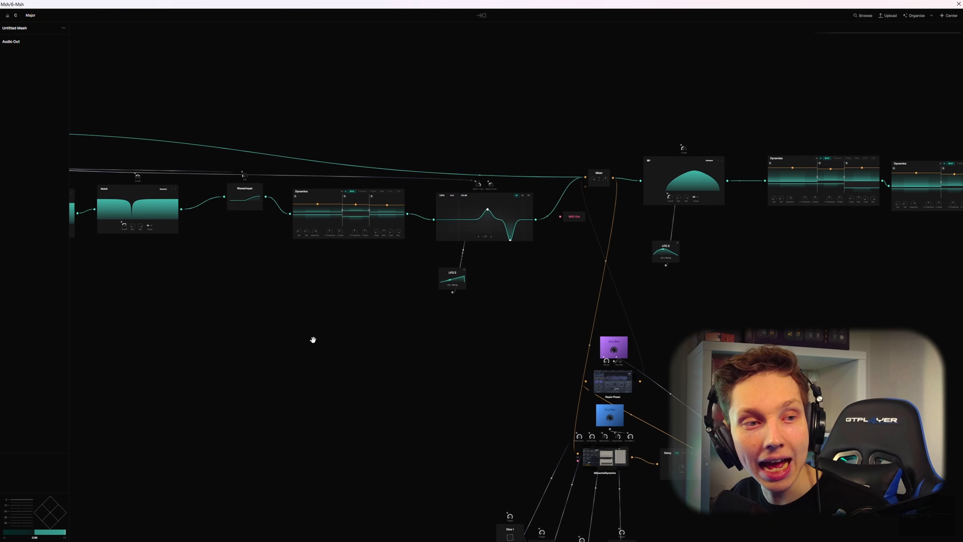
drag(708, 319, 457, 215)
scroll(436, 210, down, 3)
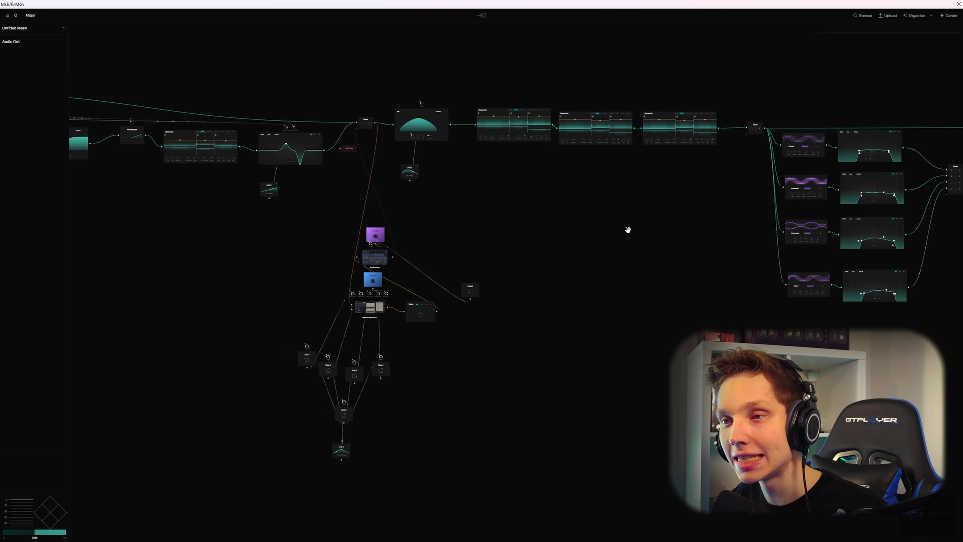
Examine the parallel chorus-type and distortion branches and the series effects chain that follows them
drag(627, 230, 228, 238)
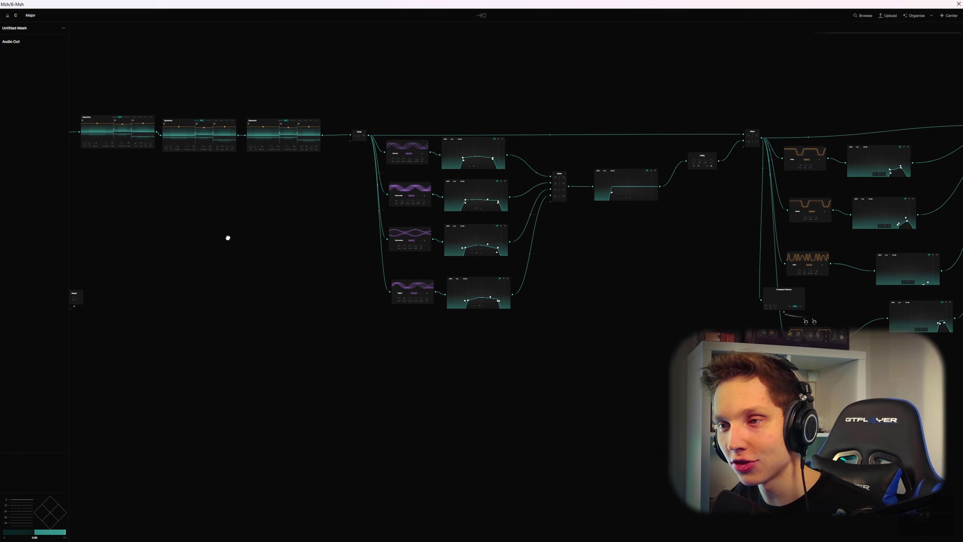
drag(556, 337, 220, 313)
scroll(455, 318, up, 3)
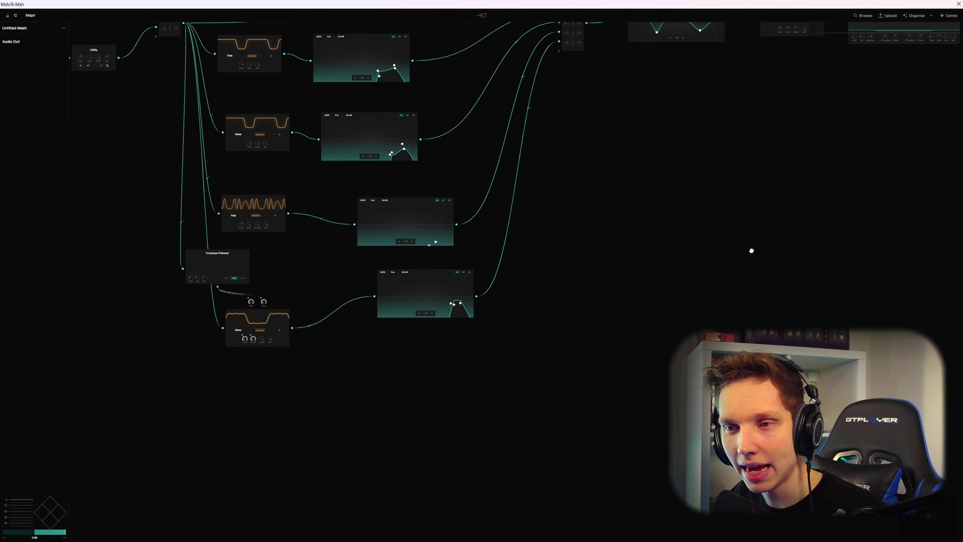
drag(750, 252, 374, 306)
scroll(423, 282, down, 3)
drag(857, 245, 741, 243)
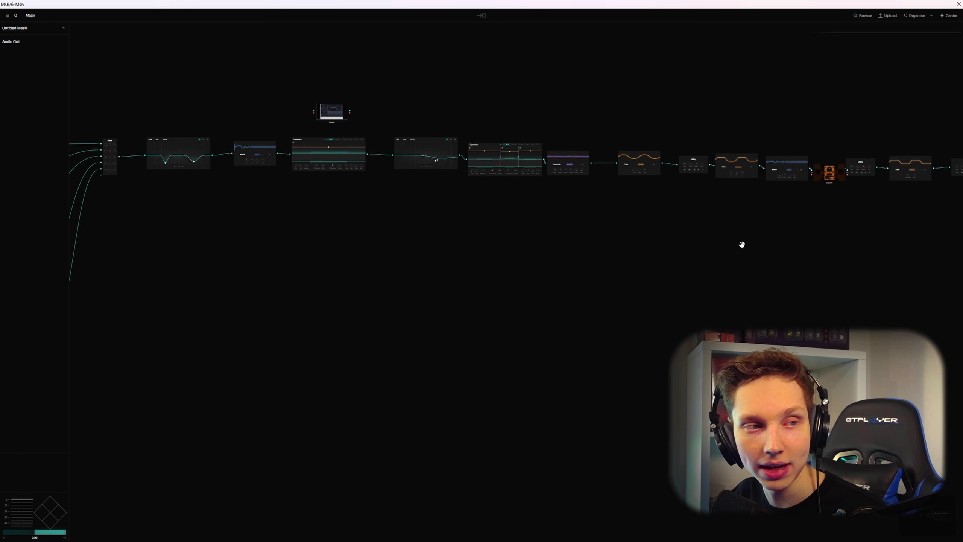
Trace the effects chain back to its start at the phase-modulating oscillators
drag(155, 188, 453, 264)
scroll(454, 266, up, 3)
scroll(420, 302, up, 3)
drag(494, 317, 789, 261)
drag(259, 322, 758, 279)
drag(422, 299, 902, 280)
drag(458, 264, 914, 292)
drag(508, 297, 961, 259)
drag(462, 283, 874, 283)
scroll(543, 235, up, 2)
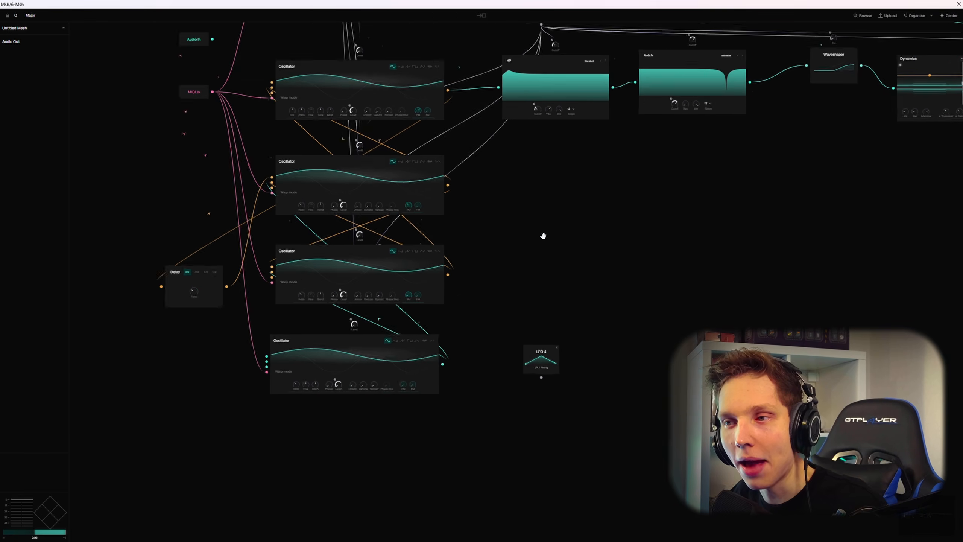
Examine the extra top oscillator in the stack and the processing from the mixer to the parallel effect branches
scroll(543, 235, down, 5)
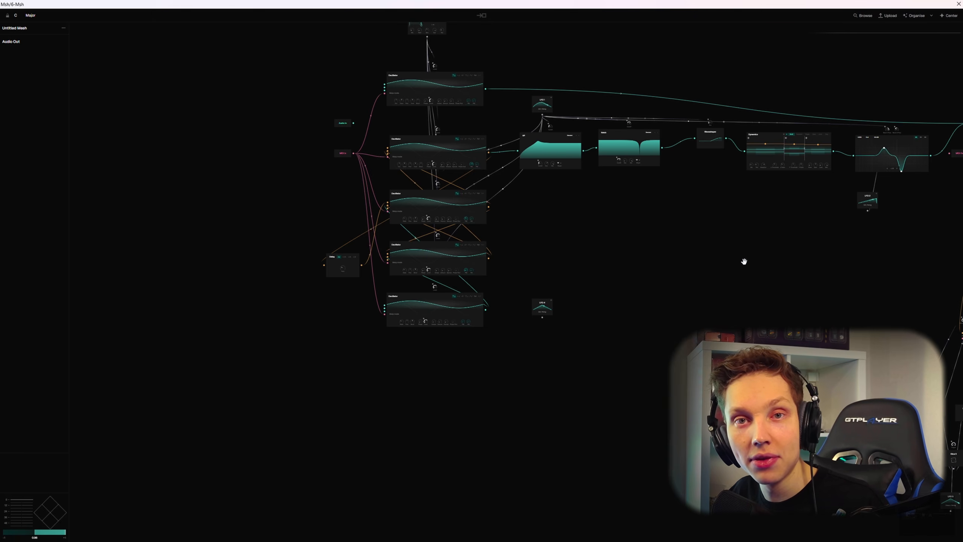
drag(631, 234, 478, 270)
drag(478, 270, 465, 270)
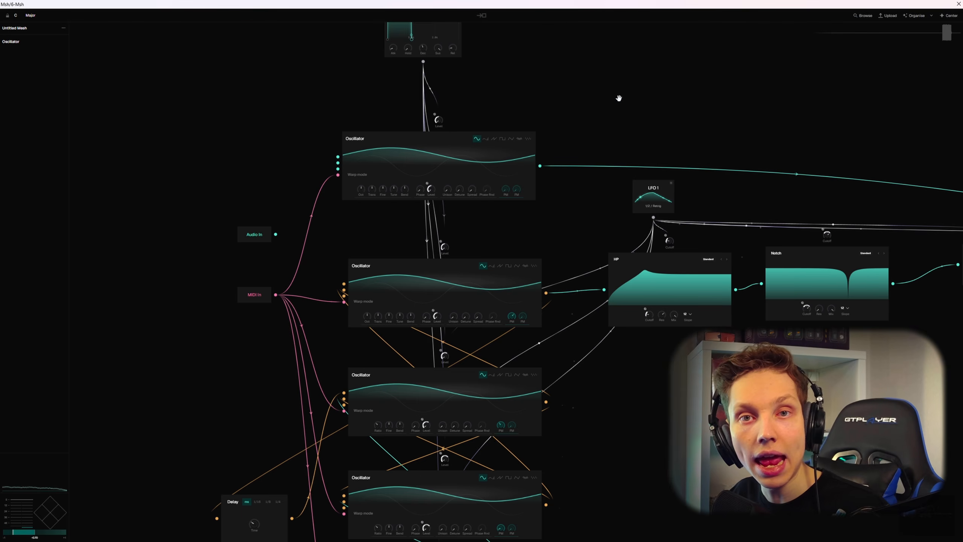
drag(789, 344, 249, 235)
scroll(767, 329, down, 3)
drag(892, 322, 189, 206)
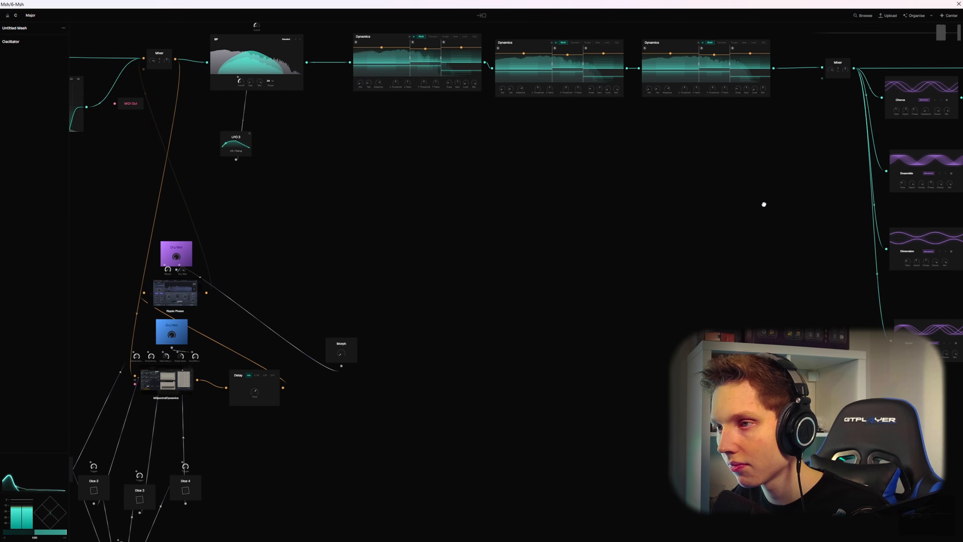
drag(763, 205, 67, 198)
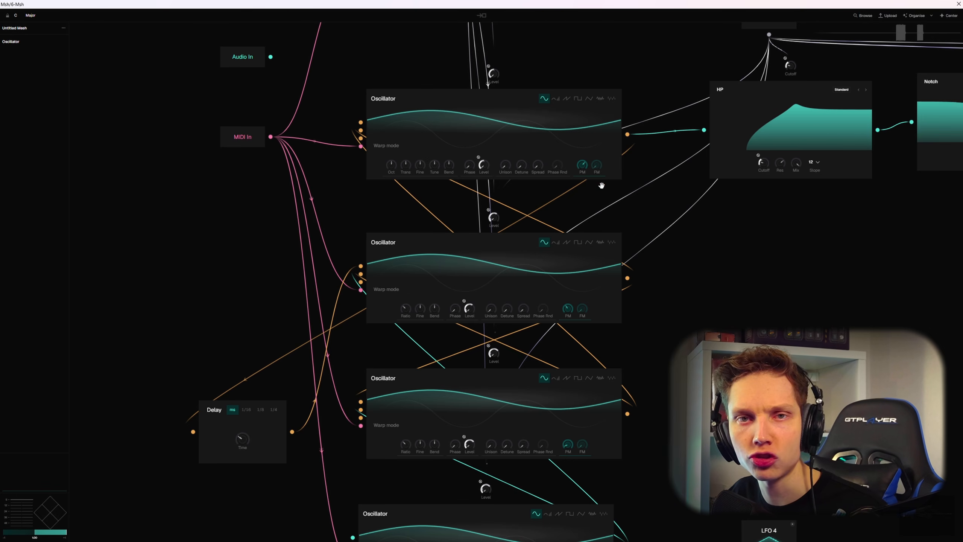
Follow the top oscillator's direct cable to the mixer ahead of the BP filter and inspect that junction
scroll(752, 186, down, 2)
drag(752, 186, 528, 302)
scroll(152, 159, down, 1)
drag(152, 160, 192, 229)
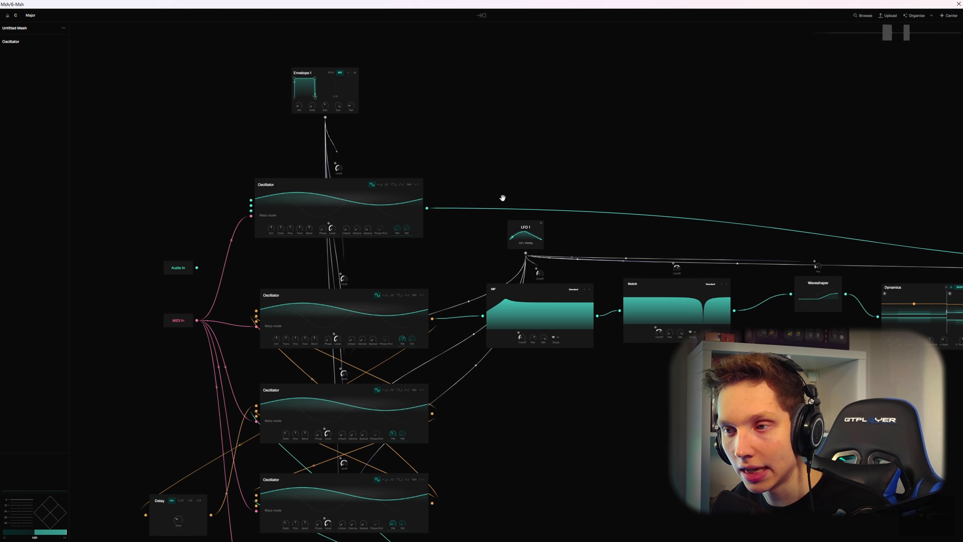
scroll(311, 189, right, 10)
drag(678, 194, 507, 179)
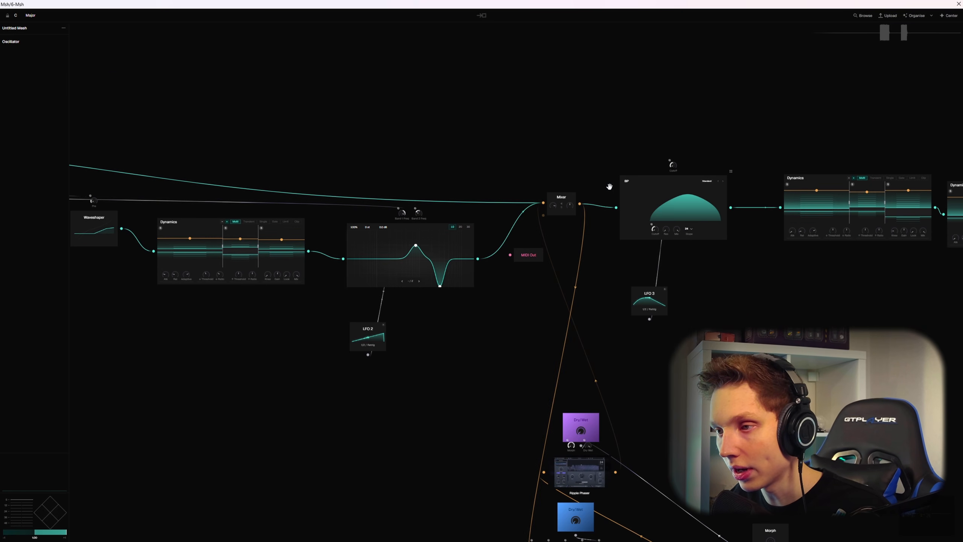
scroll(568, 203, up, 3)
scroll(603, 188, down, 2)
Compare the filtered oscillator path with the top oscillator's direct path up to where both enter the mixer
scroll(639, 183, down, 2)
scroll(639, 183, left, 5)
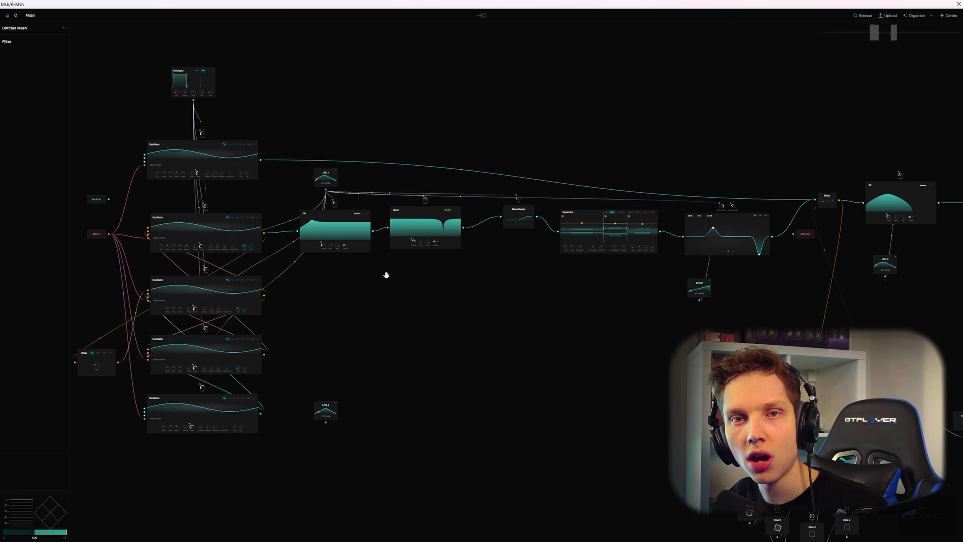
scroll(557, 292, right, 5)
scroll(603, 209, up, 3)
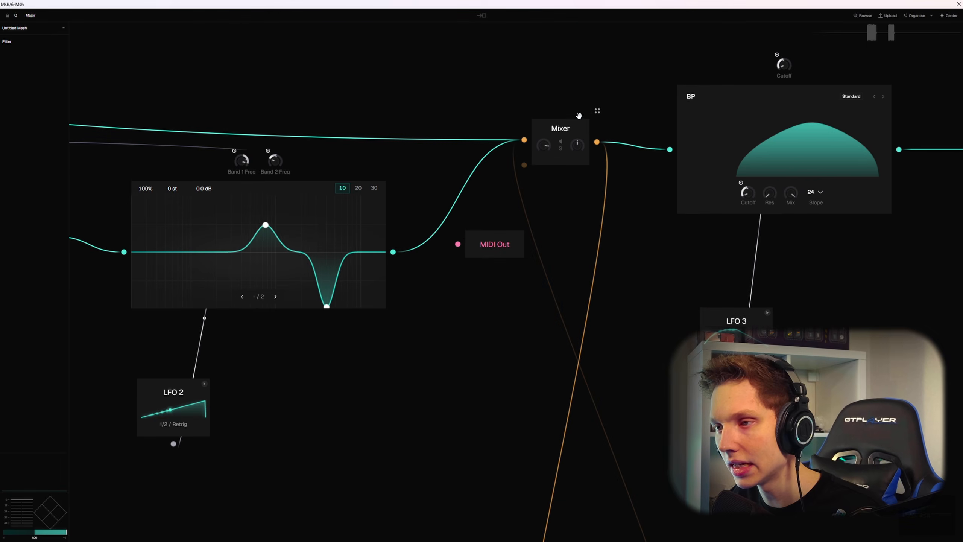
scroll(604, 211, down, 3)
scroll(504, 189, left, 5)
scroll(234, 190, left, 5)
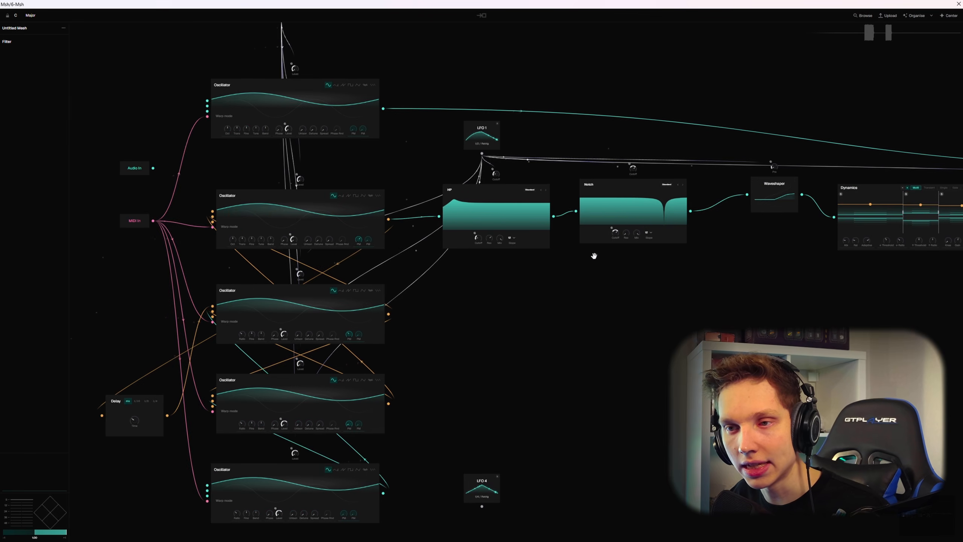
Open the shape editor of LFO 1, which modulates the HP and Notch filter cutoffs
scroll(268, 191, down, 2)
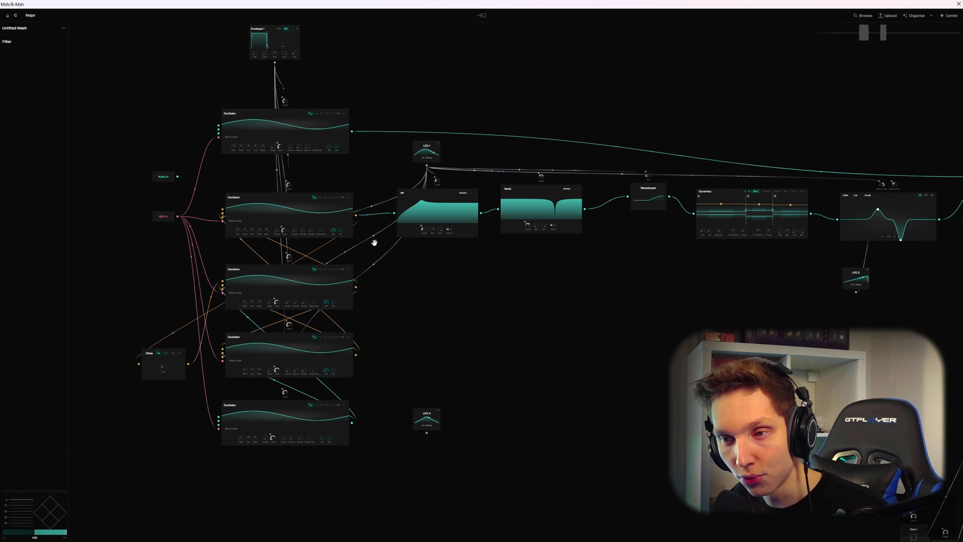
scroll(262, 225, right, 5)
scroll(320, 212, up, 3)
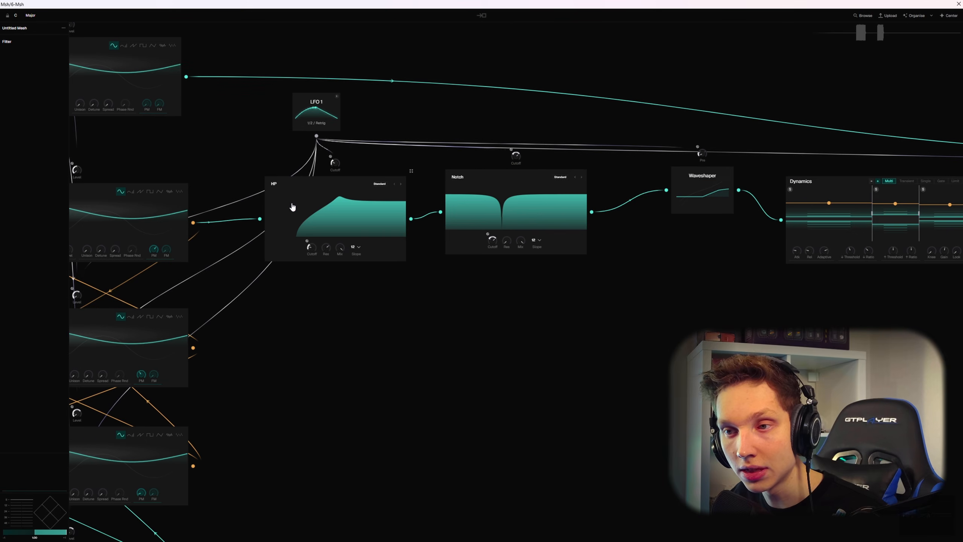
scroll(310, 194, up, 2)
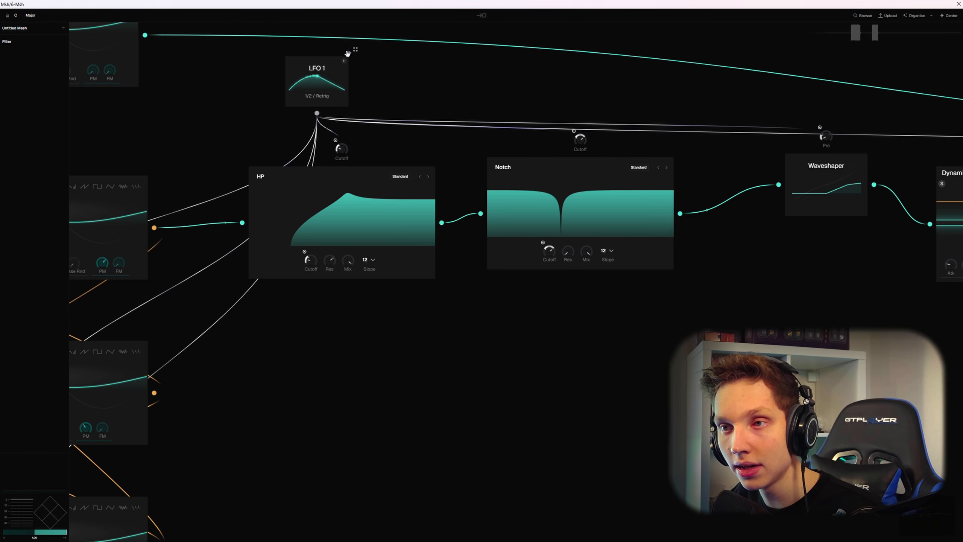
double_click(326, 79)
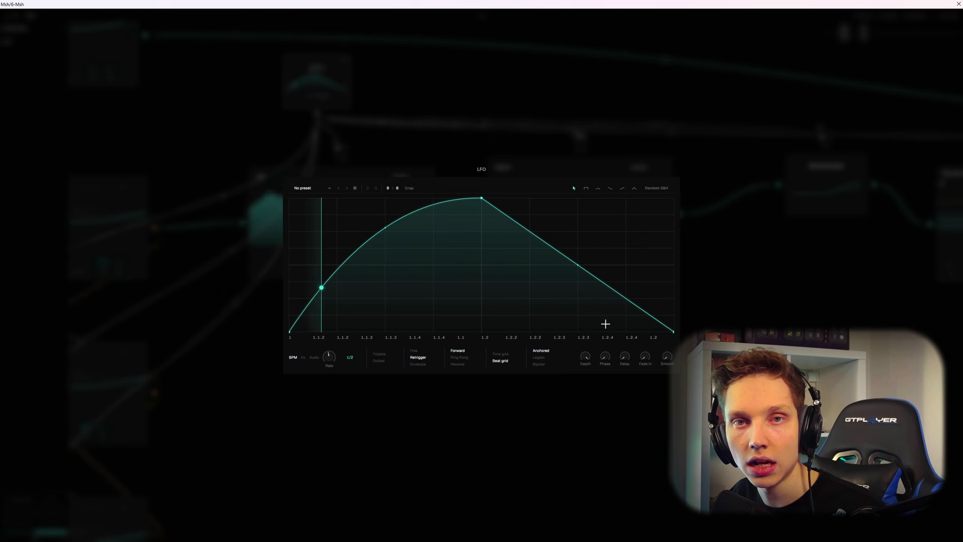
Close the LFO 1 shape editor and inspect the Waveshaper and multiband Dynamics modules that follow the Notch filter
click(438, 458)
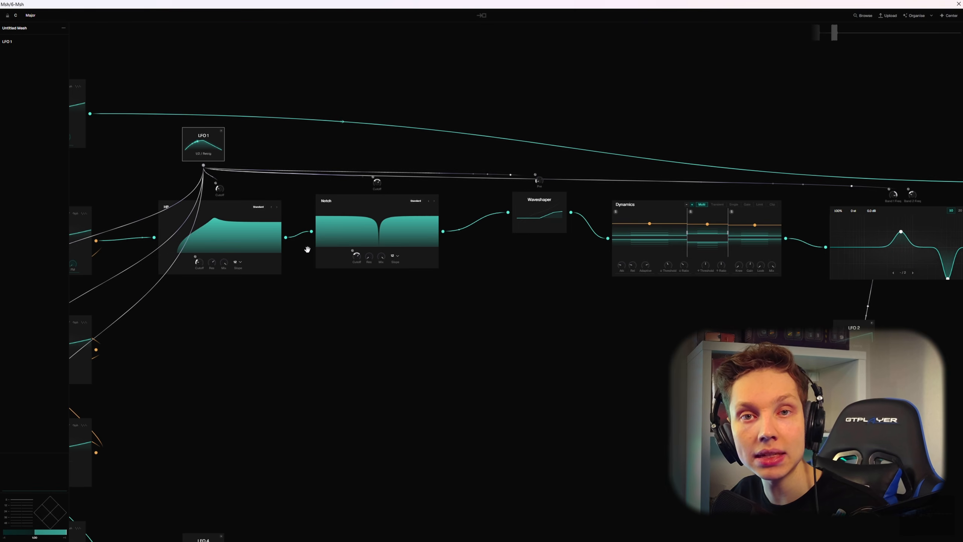
scroll(561, 205, up, 3)
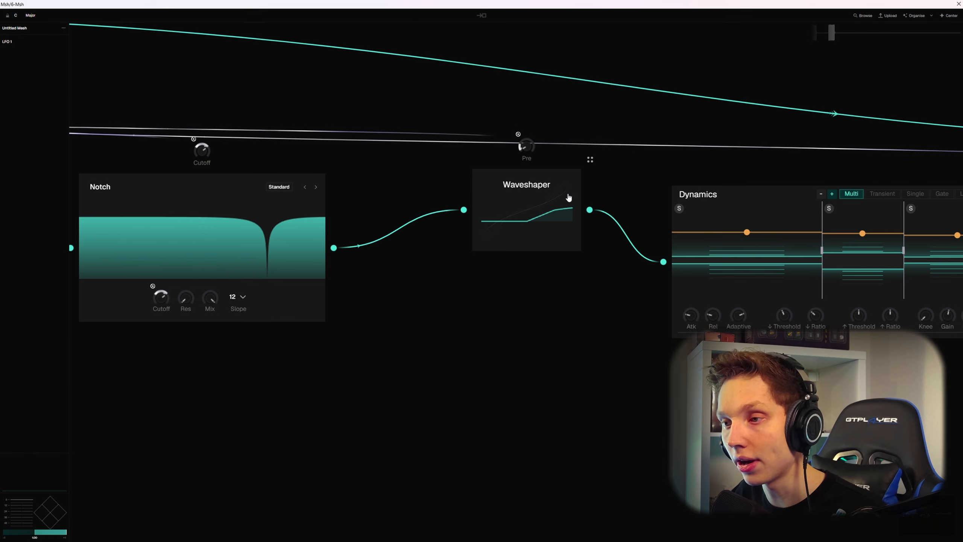
scroll(517, 201, down, 3)
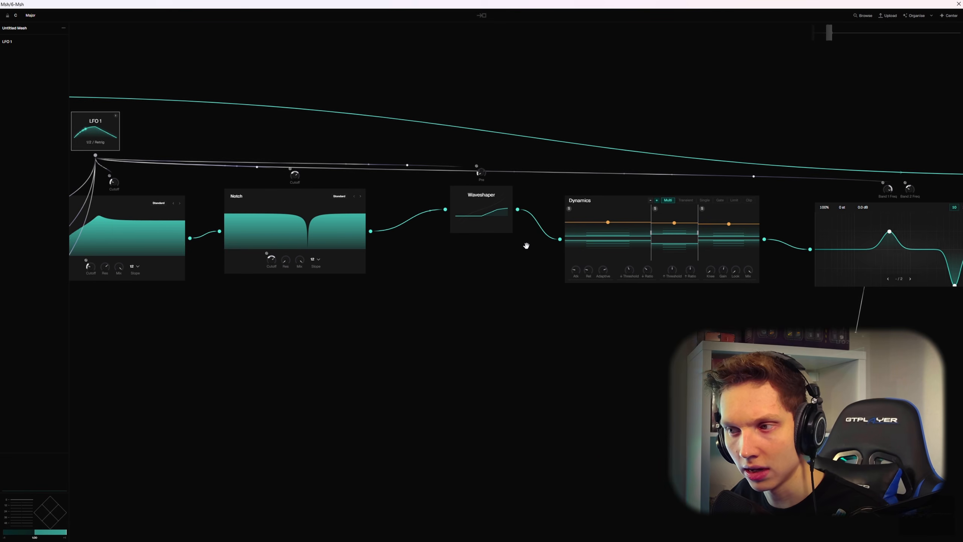
drag(527, 242, 181, 247)
scroll(236, 236, up, 3)
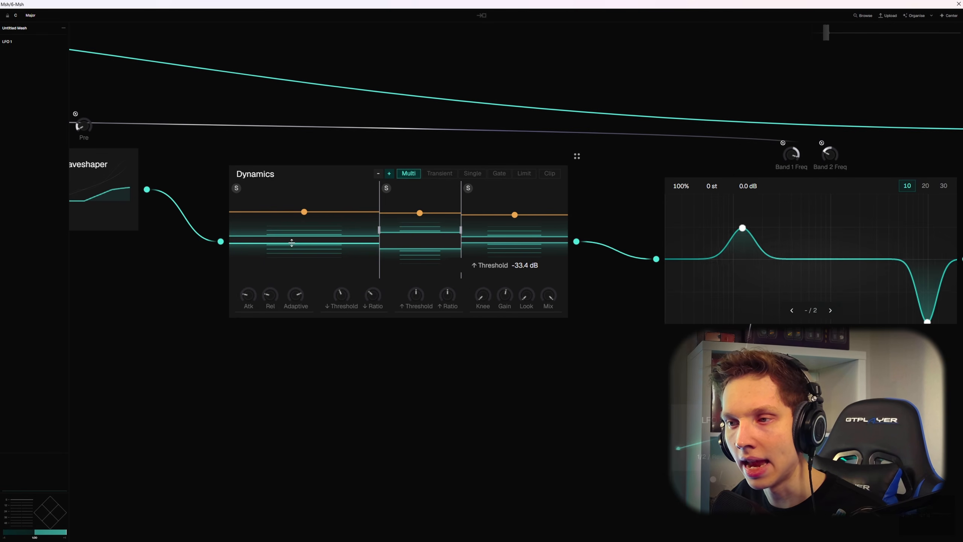
scroll(291, 258, down, 3)
drag(587, 253, 494, 241)
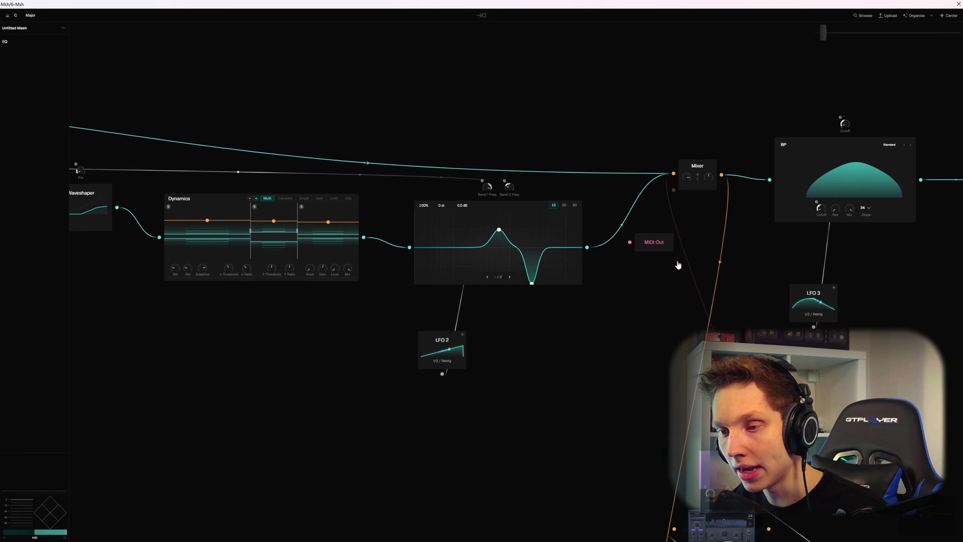
Examine the EQ whose band frequencies are modulated by LFO 2 and its connection into the following mixer
scroll(466, 347, up, 2)
scroll(419, 317, down, 2)
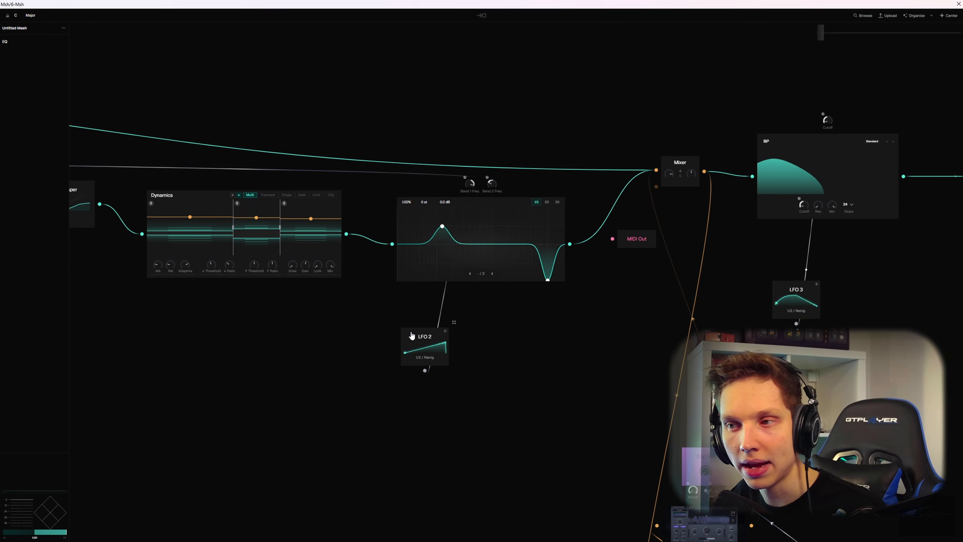
scroll(419, 318, down, 3)
scroll(333, 277, up, 3)
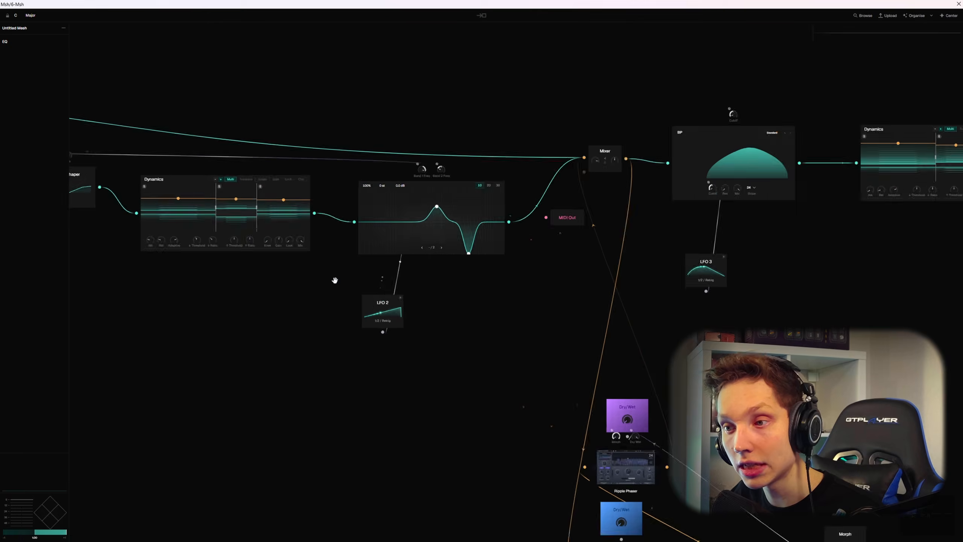
drag(231, 286, 482, 276)
scroll(482, 275, down, 3)
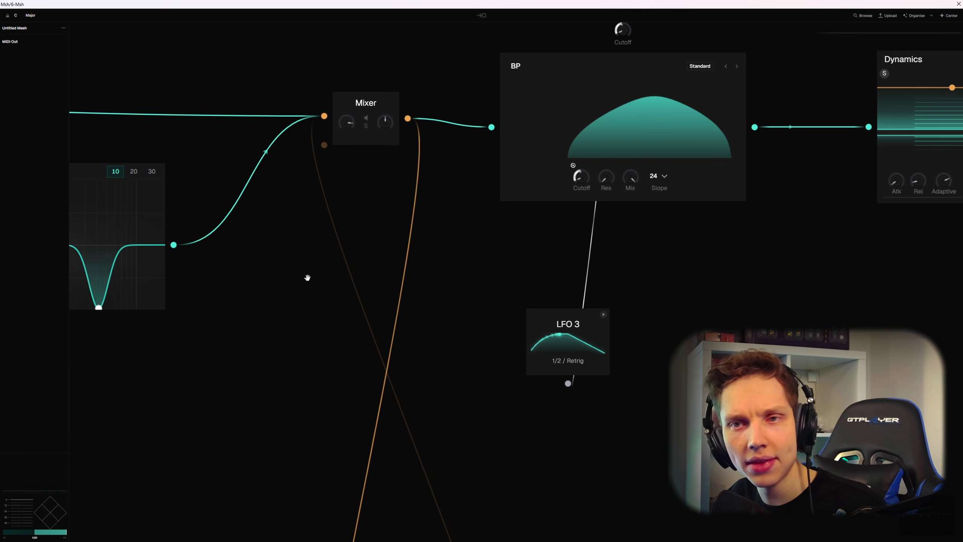
scroll(389, 348, up, 1)
scroll(388, 349, down, 1)
drag(388, 348, 347, 466)
scroll(349, 466, up, 1)
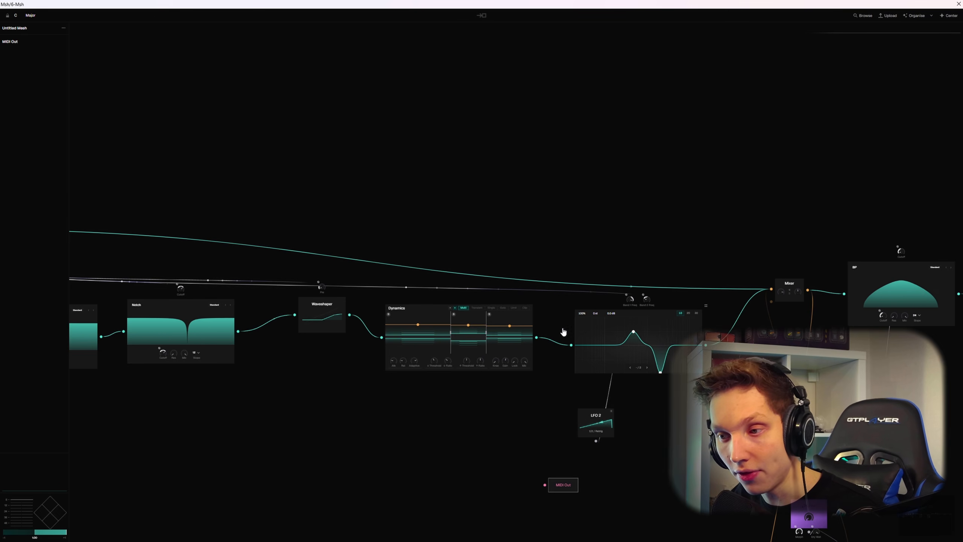
Follow the signal through the mixer into the BP filter and inspect its cutoff modulation from LFO 3
drag(471, 372, 197, 319)
scroll(529, 329, up, 1)
drag(529, 329, 312, 337)
scroll(393, 226, up, 5)
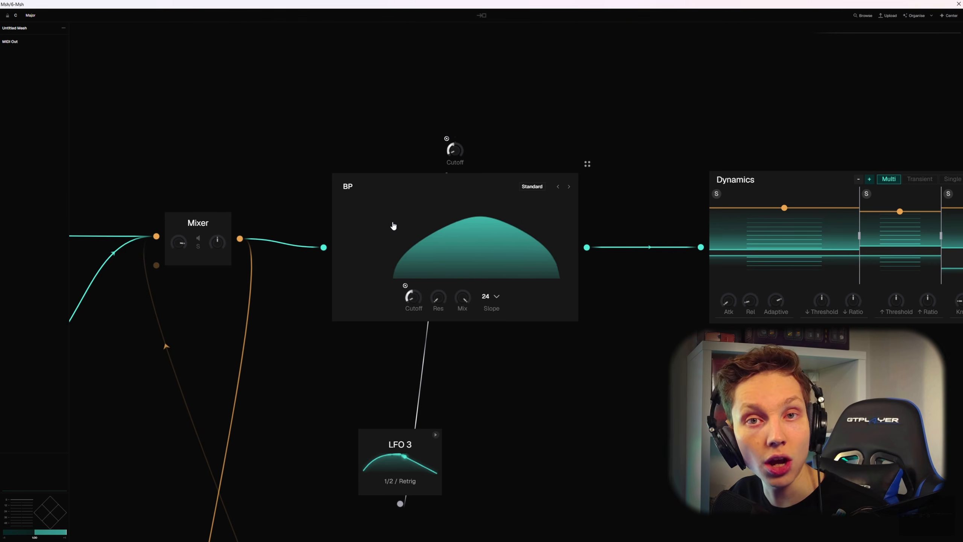
drag(612, 347, 461, 334)
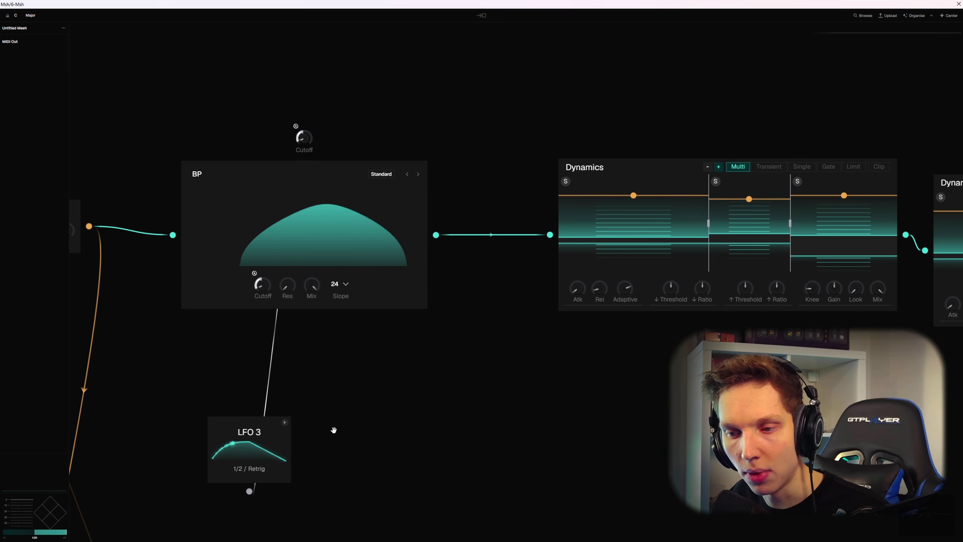
drag(532, 415, 307, 415)
scroll(284, 401, down, 4)
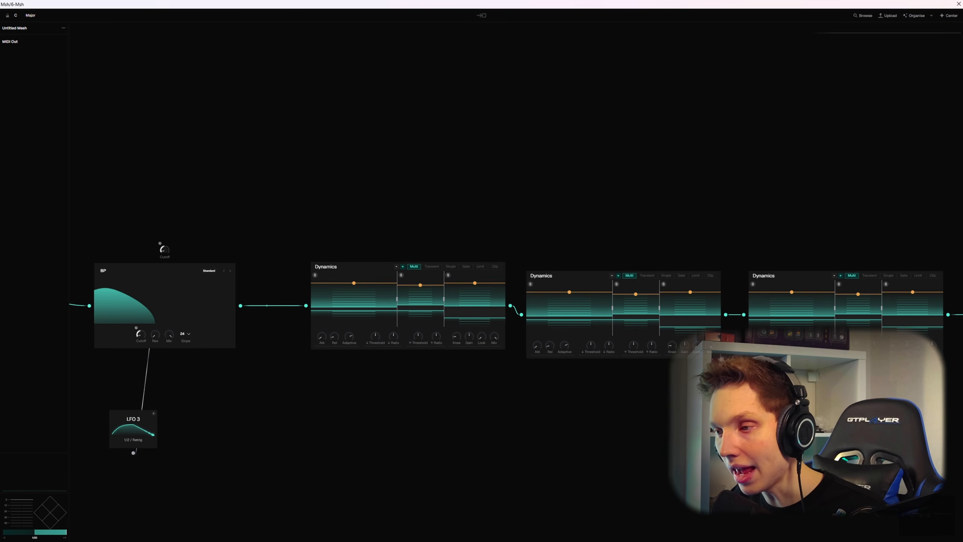
Inspect the three multiband Dynamics modules in series after the BP filter, up to the next mixer
drag(582, 400, 436, 357)
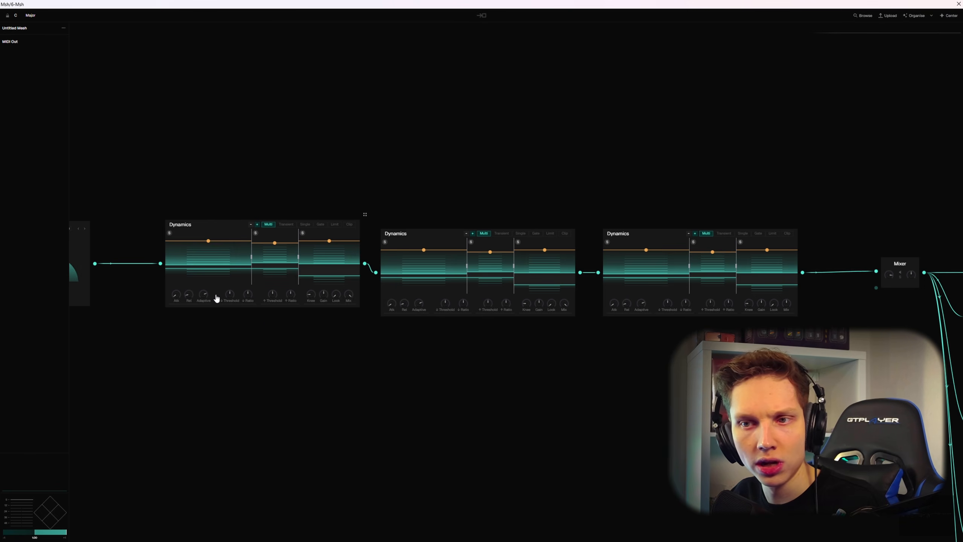
scroll(180, 317, up, 4)
drag(181, 318, 263, 343)
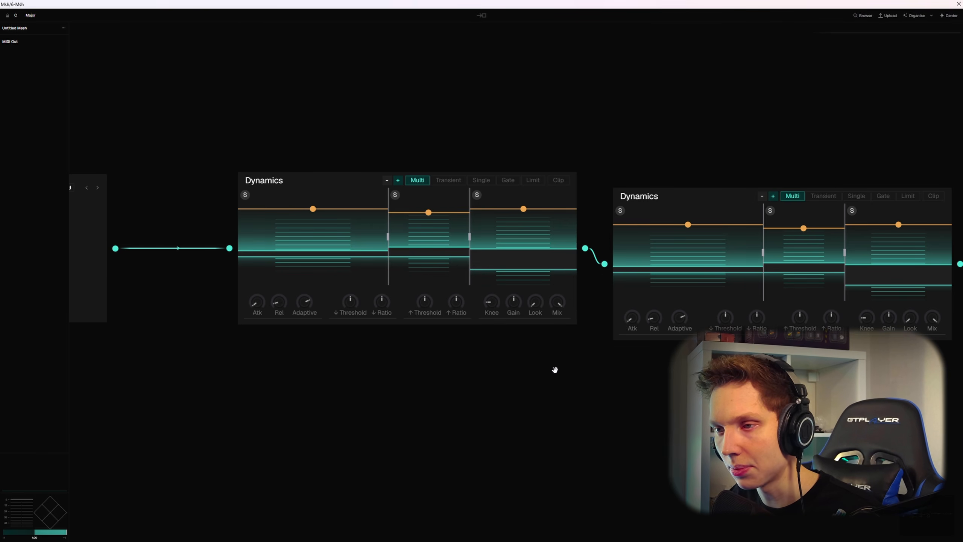
drag(640, 357, 417, 324)
drag(535, 316, 264, 307)
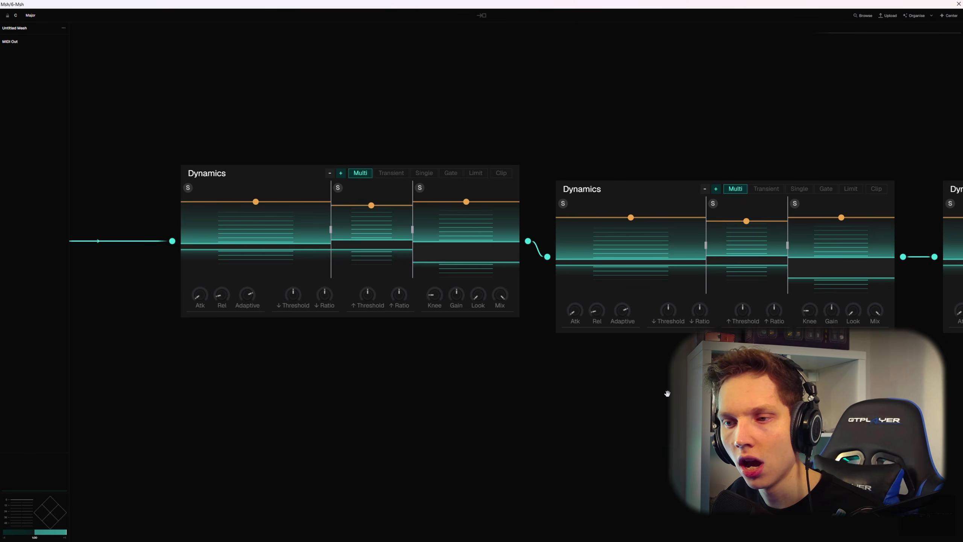
scroll(395, 361, down, 3)
drag(626, 248, 505, 233)
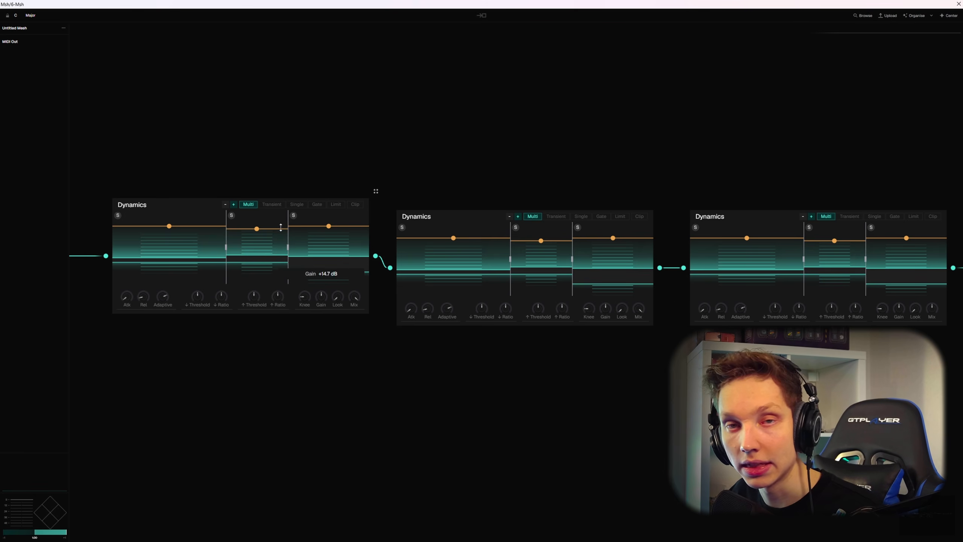
drag(449, 328, 269, 317)
drag(706, 355, 466, 324)
scroll(608, 254, up, 3)
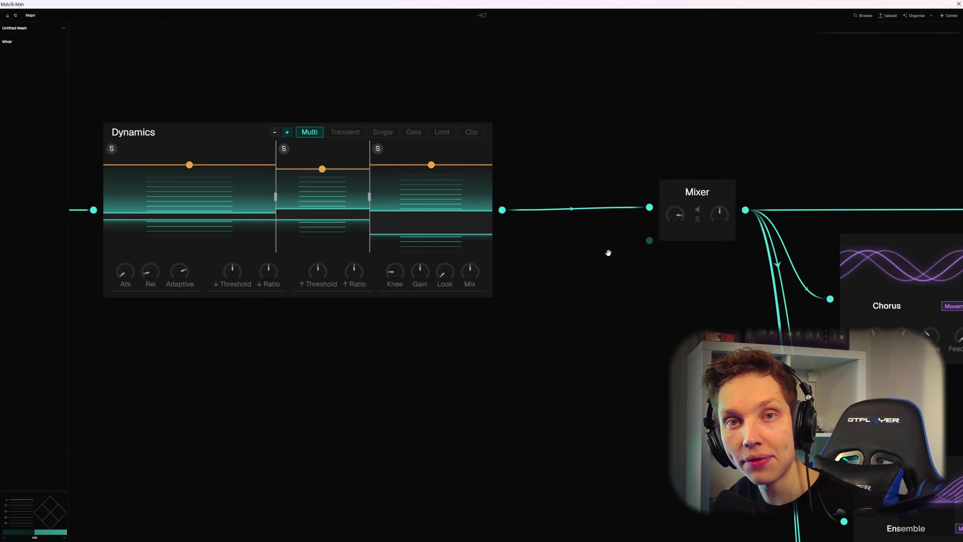
Examine how the mixer after the last Dynamics module splits into Chorus, Ensemble, Dimension and Hyper branches with their EQs
drag(609, 253, 425, 268)
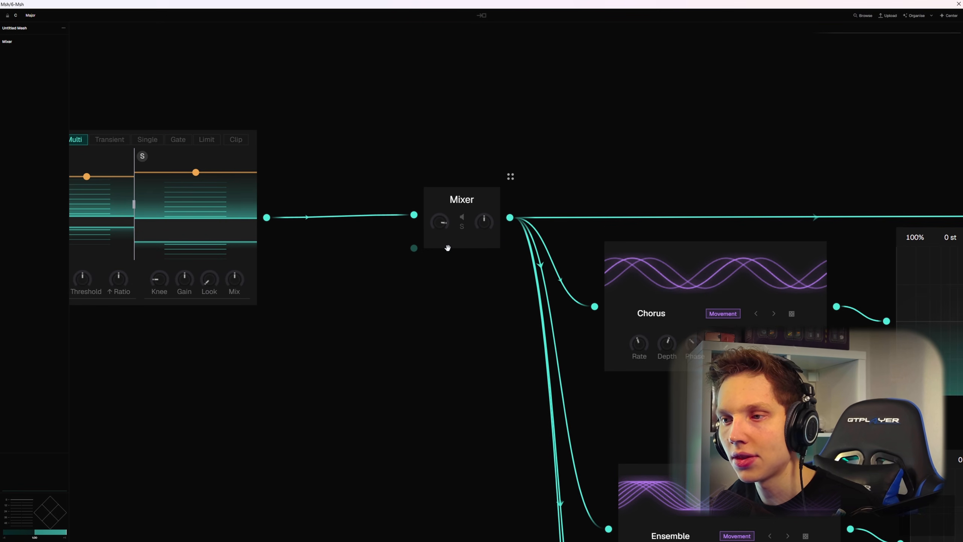
scroll(447, 247, down, 2)
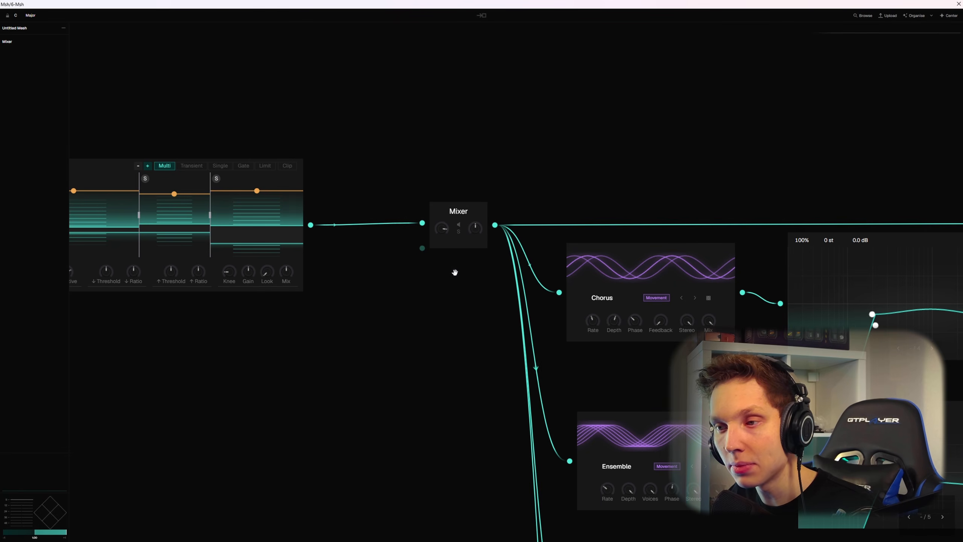
scroll(455, 272, up, 1)
drag(385, 267, 236, 194)
scroll(275, 207, down, 5)
scroll(360, 241, up, 1)
drag(359, 252, 330, 110)
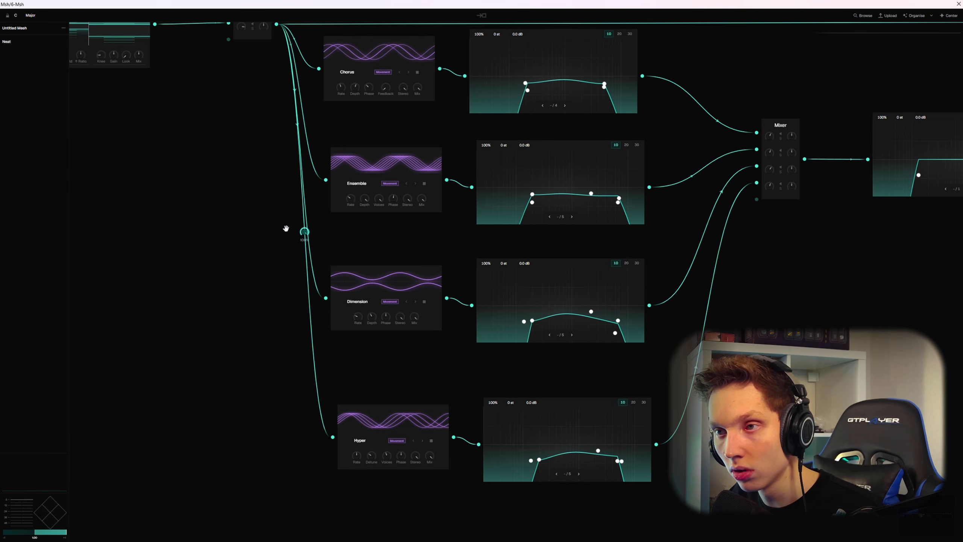
drag(648, 227, 665, 247)
Compare the effect branches' route through their shared mixer, EQ and Utility with the direct cable running past them
drag(839, 116, 293, 270)
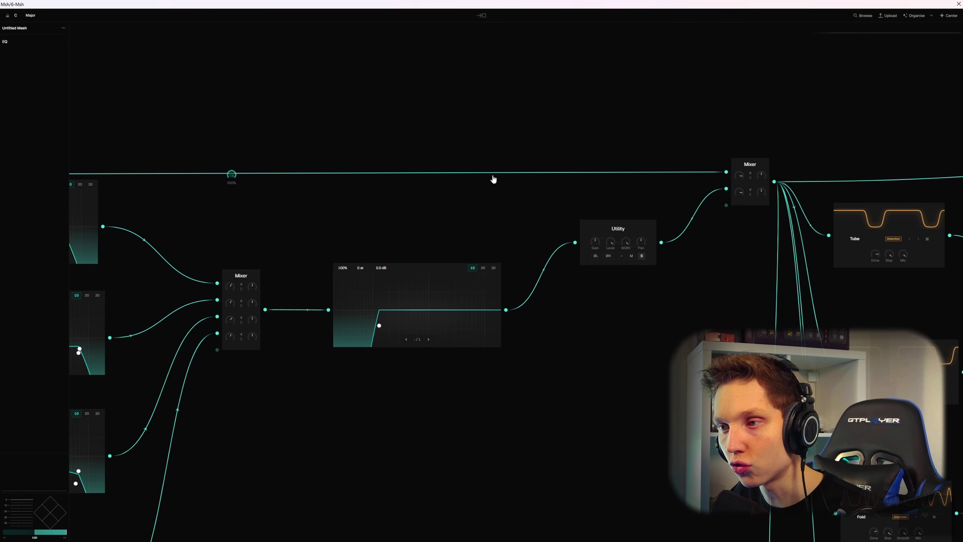
drag(493, 179, 328, 172)
drag(485, 187, 848, 115)
drag(531, 160, 721, 80)
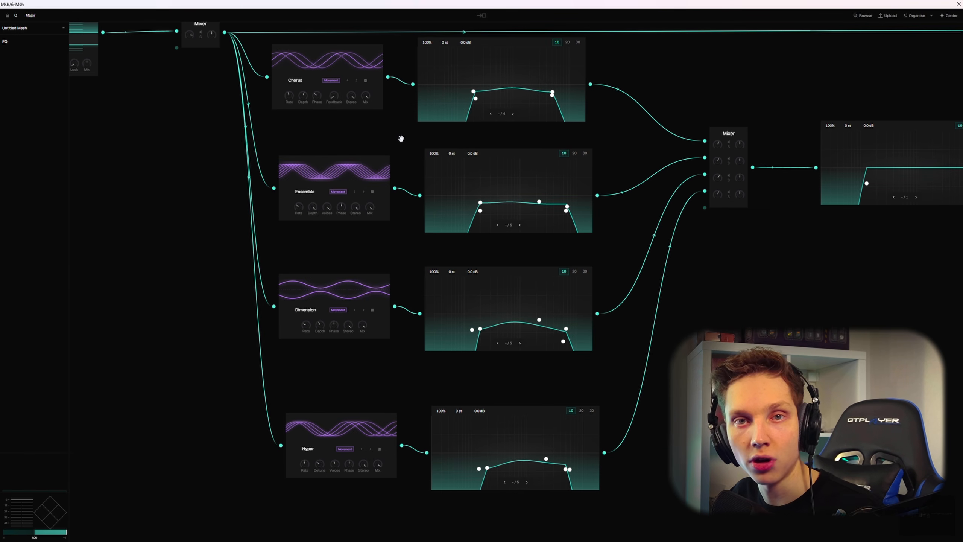
scroll(720, 201, up, 5)
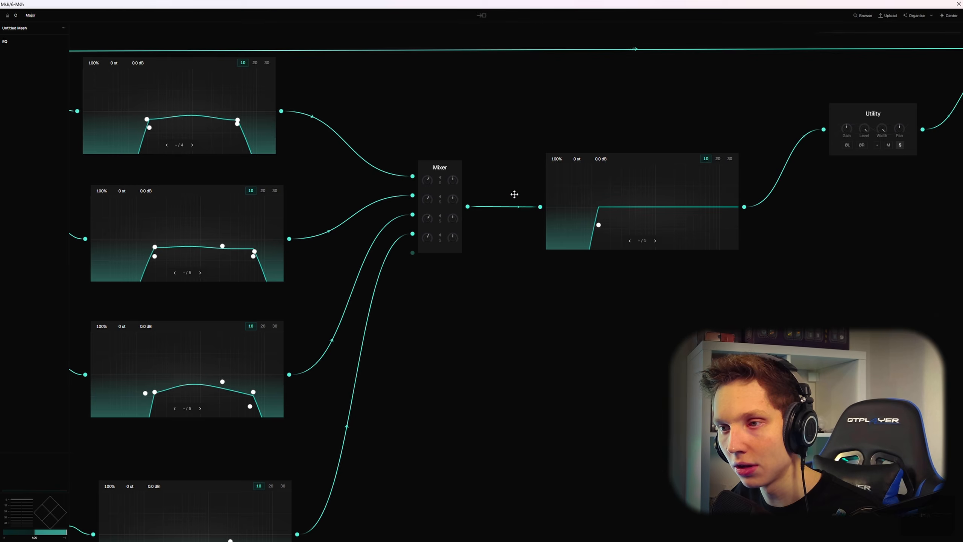
scroll(456, 178, down, 4)
drag(456, 179, 833, 111)
scroll(436, 145, down, 2)
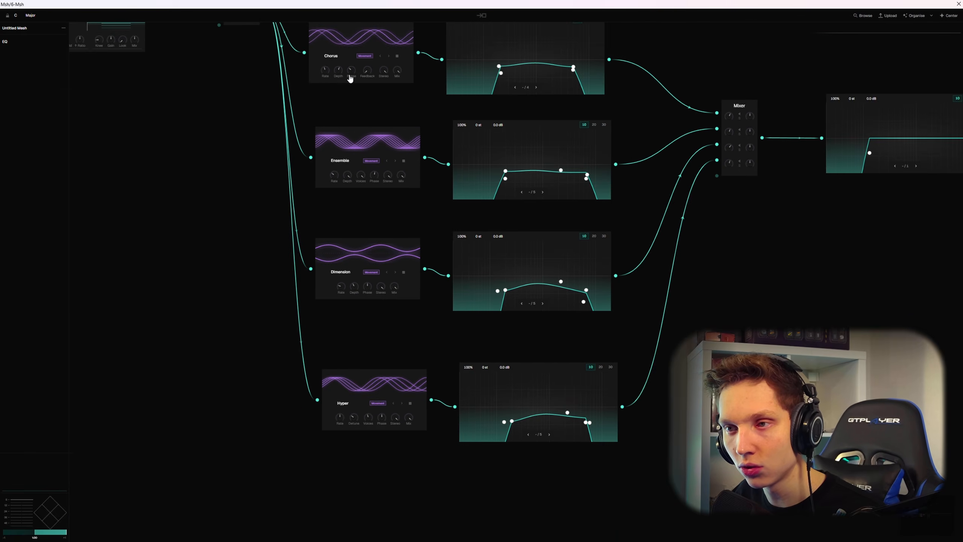
scroll(349, 79, up, 3)
drag(350, 78, 300, 138)
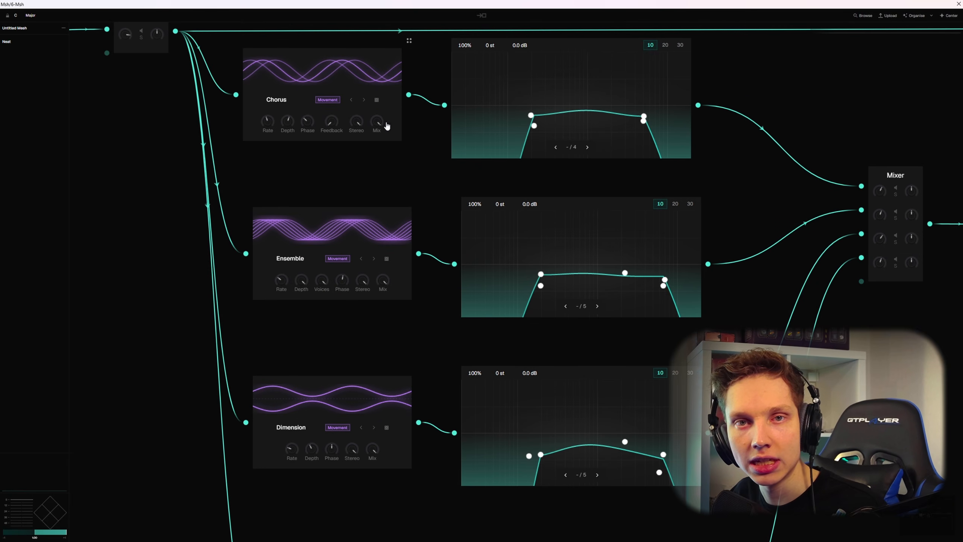
Place a spare Tube distortion module beside the parallel effects and browse its mode list down to the Movement modes
scroll(386, 126, down, 4)
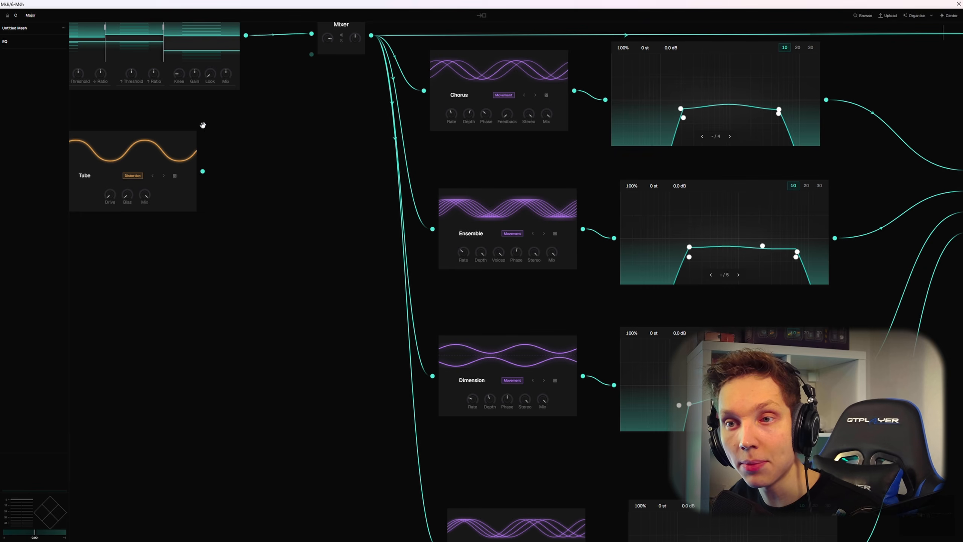
drag(210, 125, 263, 210)
click(150, 261)
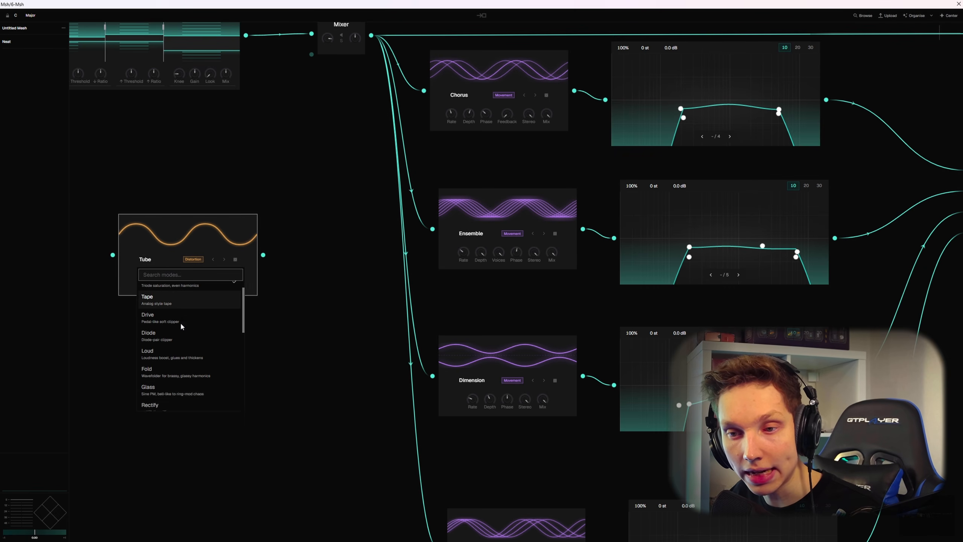
scroll(176, 319, down, 3)
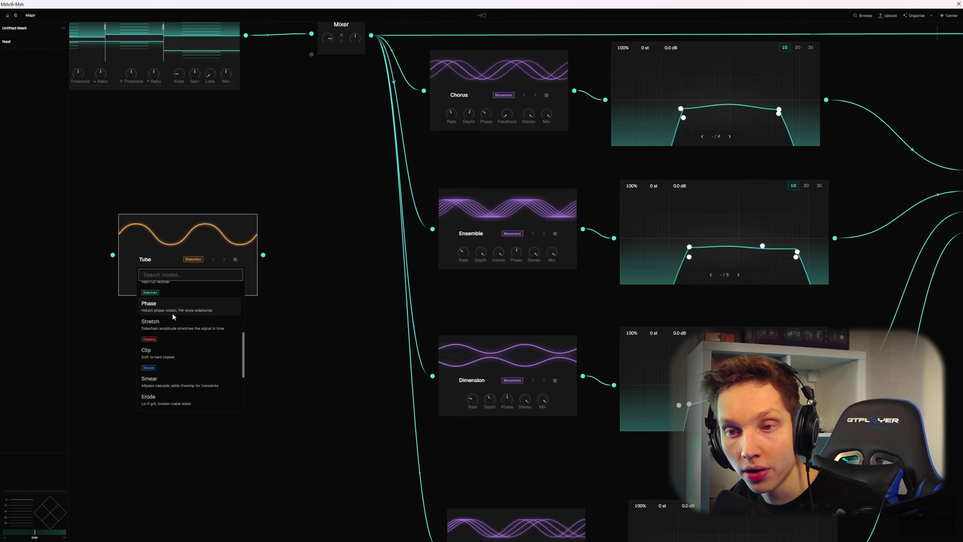
scroll(197, 331, down, 3)
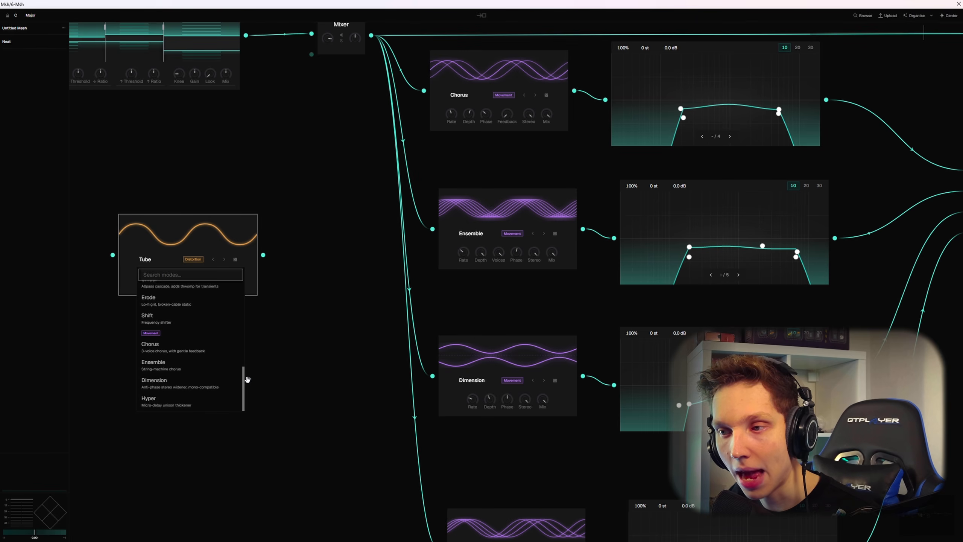
click(271, 347)
Review the four movement branches from the splitting mixer to the Utility module and play the patch through them
drag(344, 264, 187, 202)
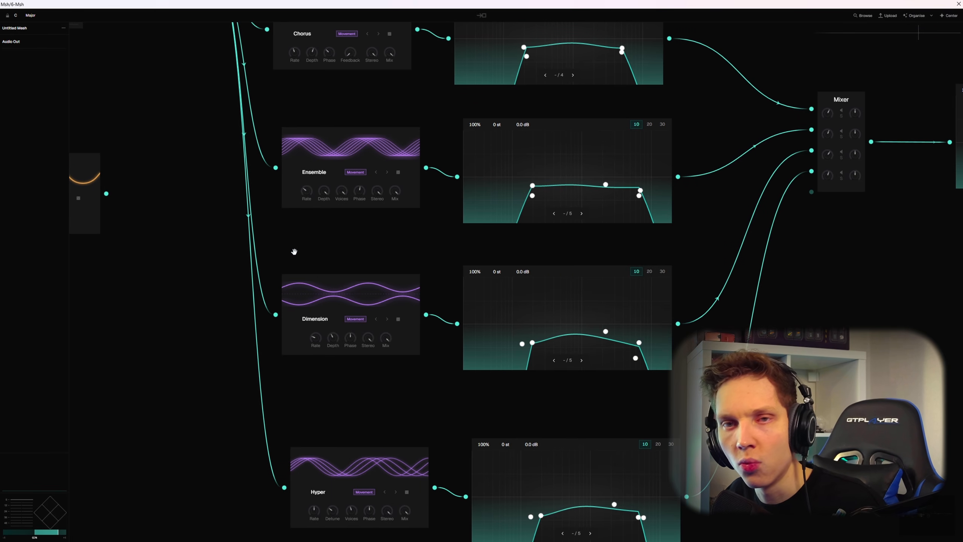
scroll(294, 254, down, 3)
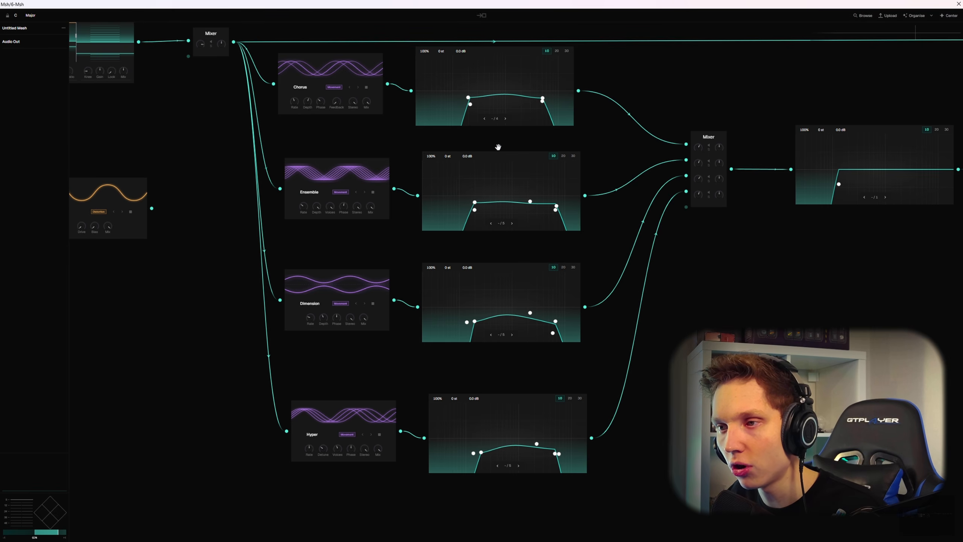
scroll(370, 201, up, 3)
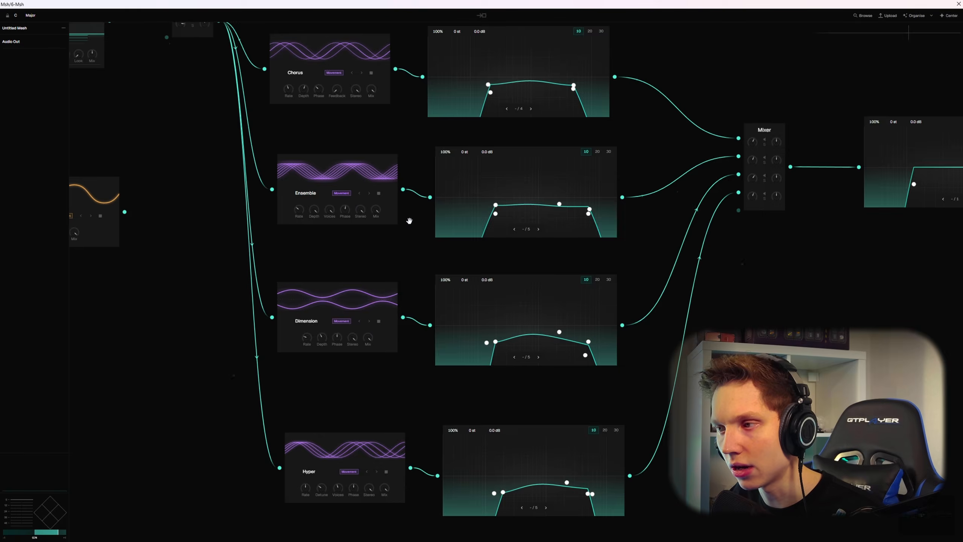
drag(828, 205, 438, 230)
scroll(487, 247, down, 5)
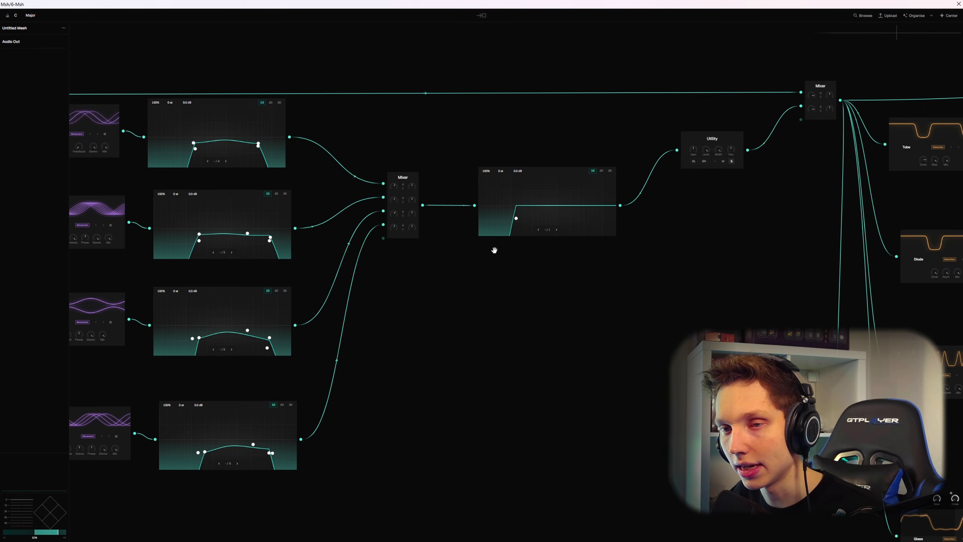
drag(495, 251, 699, 283)
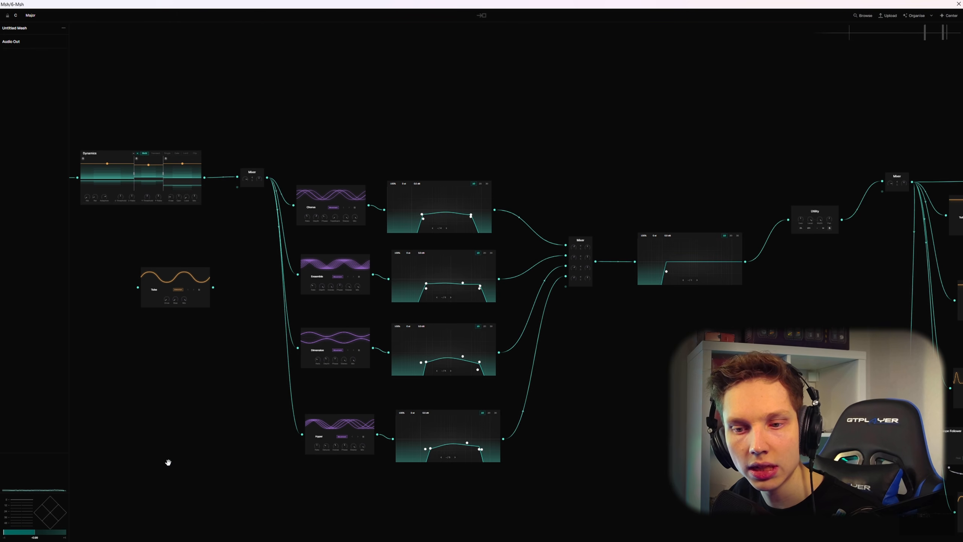
key(space)
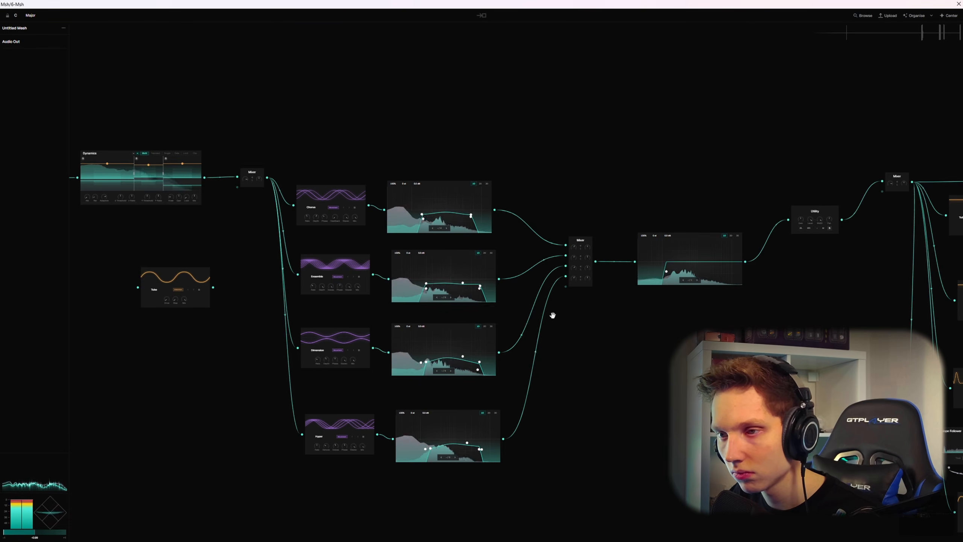
Reconnect the direct cable from the splitting mixer to the mixer after the Utility, and review the Tube, Diode, Fold and Glass distortion branches
drag(267, 178, 882, 180)
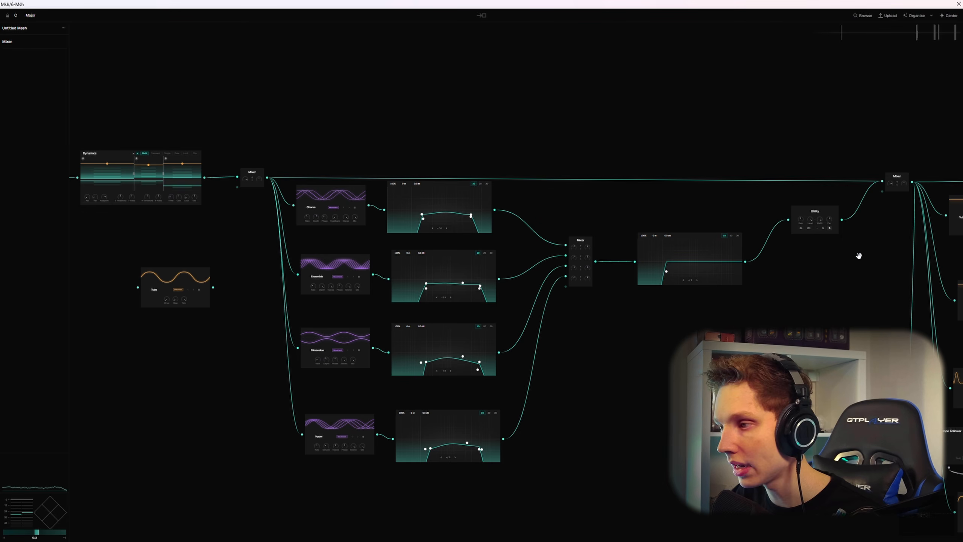
drag(859, 256, 440, 204)
drag(648, 349, 536, 255)
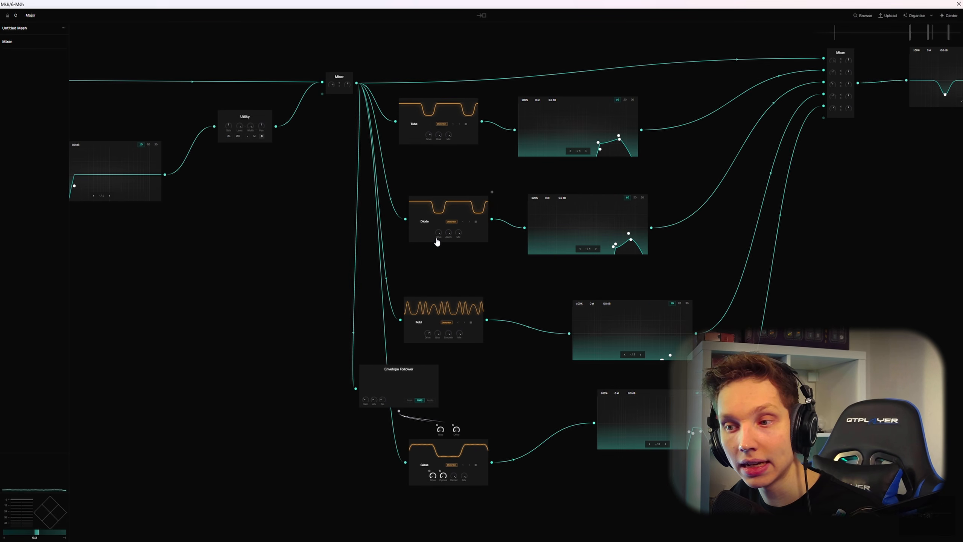
drag(605, 219, 567, 176)
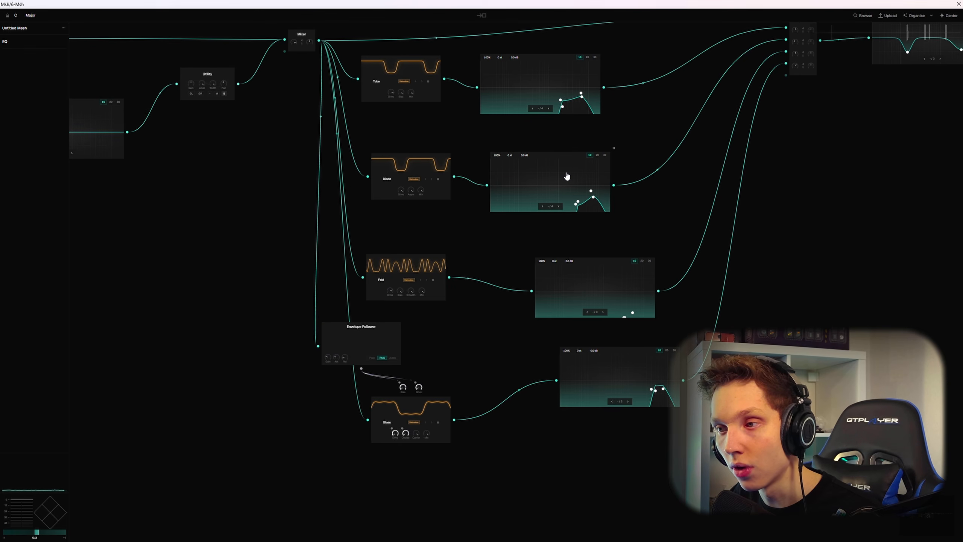
scroll(376, 193, up, 2)
scroll(348, 175, down, 1)
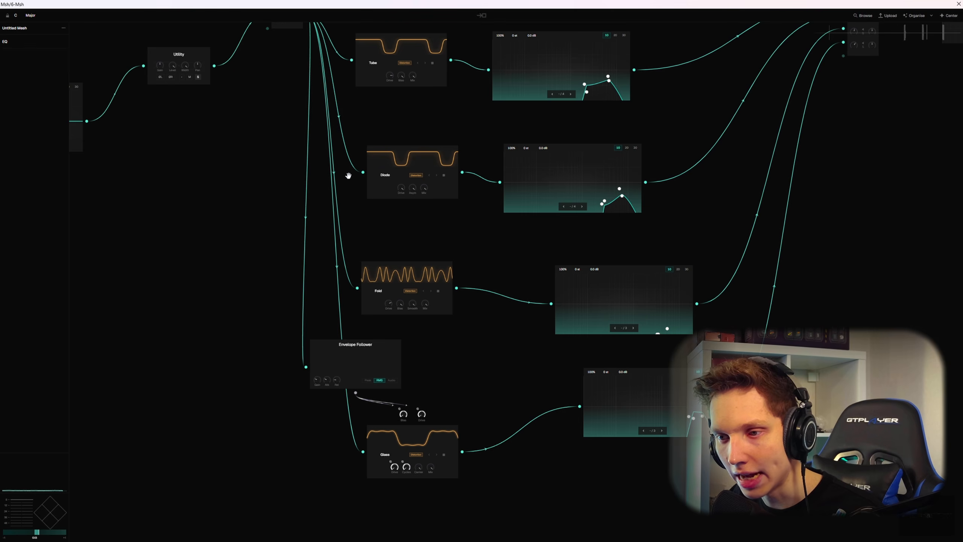
Place a spare Neat module below the Utility, beside the distortion branches, and browse its Distortion modes
right_click(180, 223)
click(192, 231)
click(187, 350)
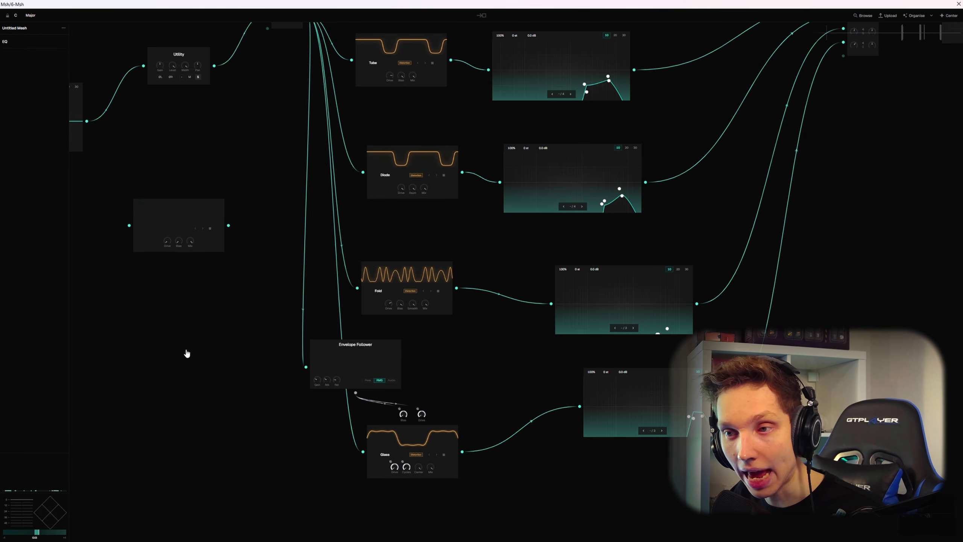
click(164, 232)
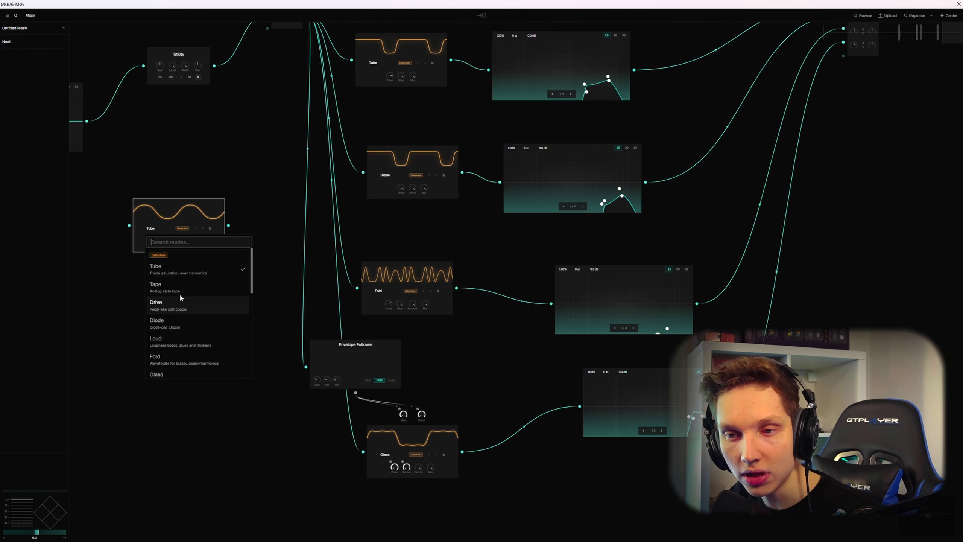
click(230, 183)
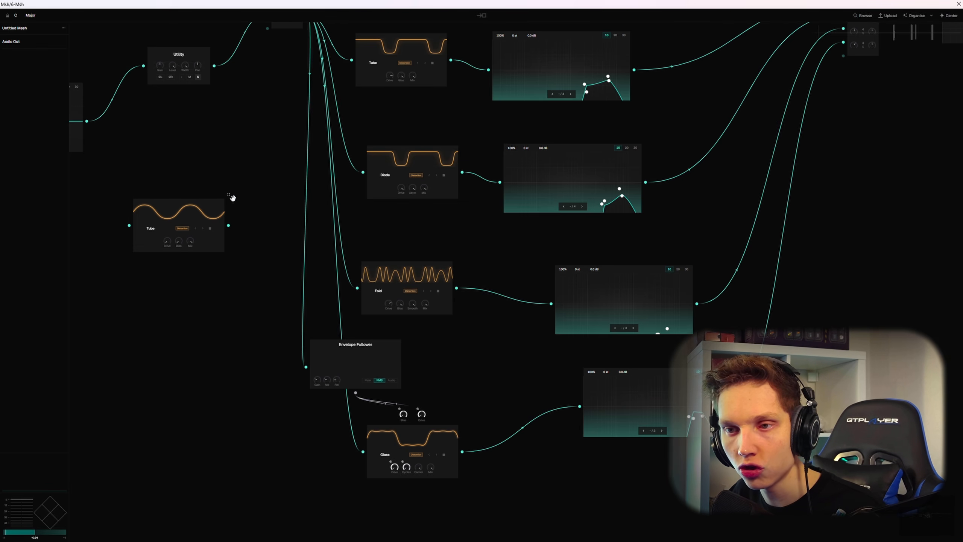
Examine the chain behind the distortion mixer: the EQ with two cuts, the Smear texture module and the single-band Multi Dynamics
scroll(605, 96, up, 2)
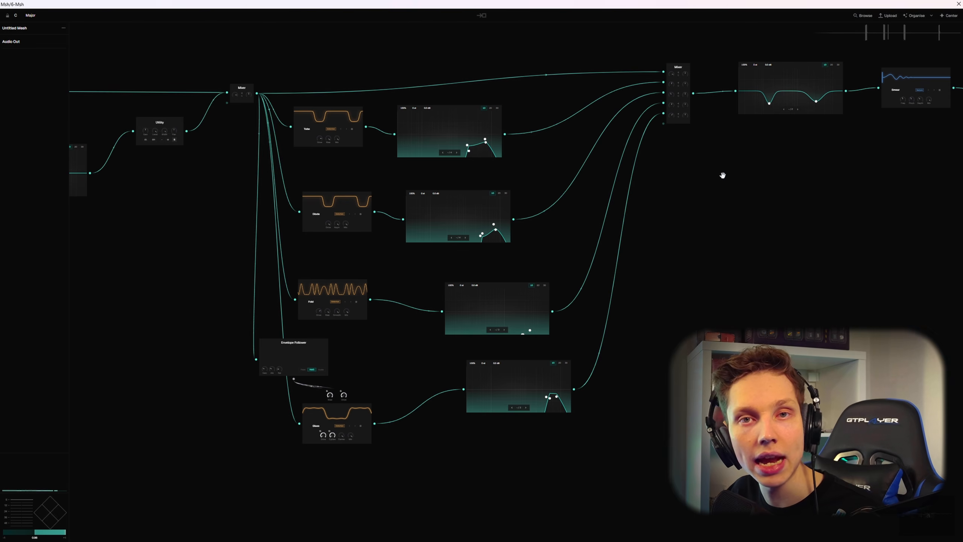
drag(722, 175, 514, 240)
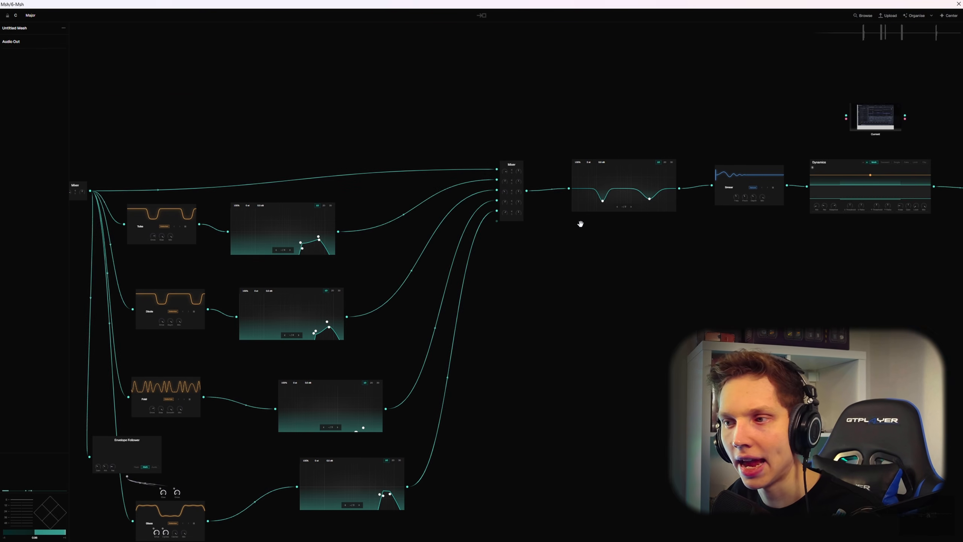
scroll(670, 224, up, 3)
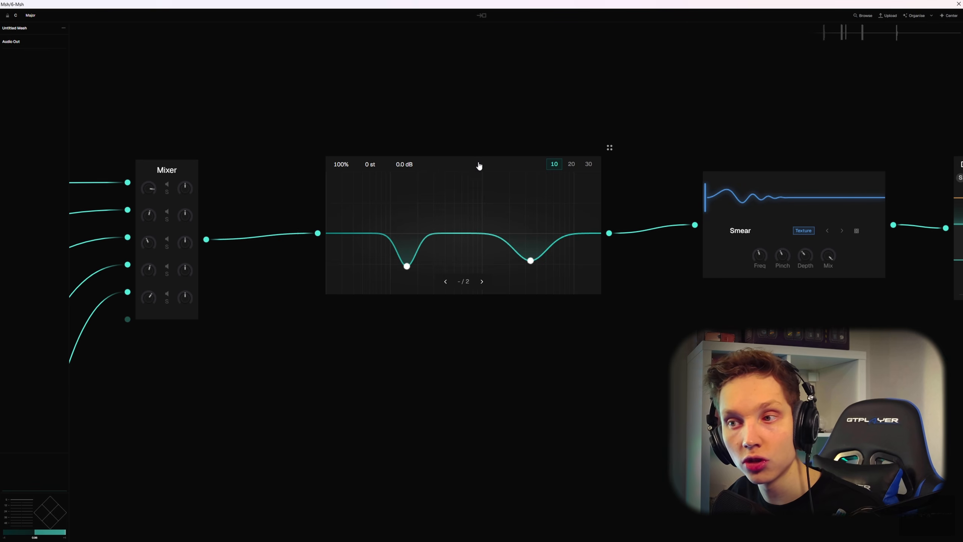
scroll(603, 342, up, 1)
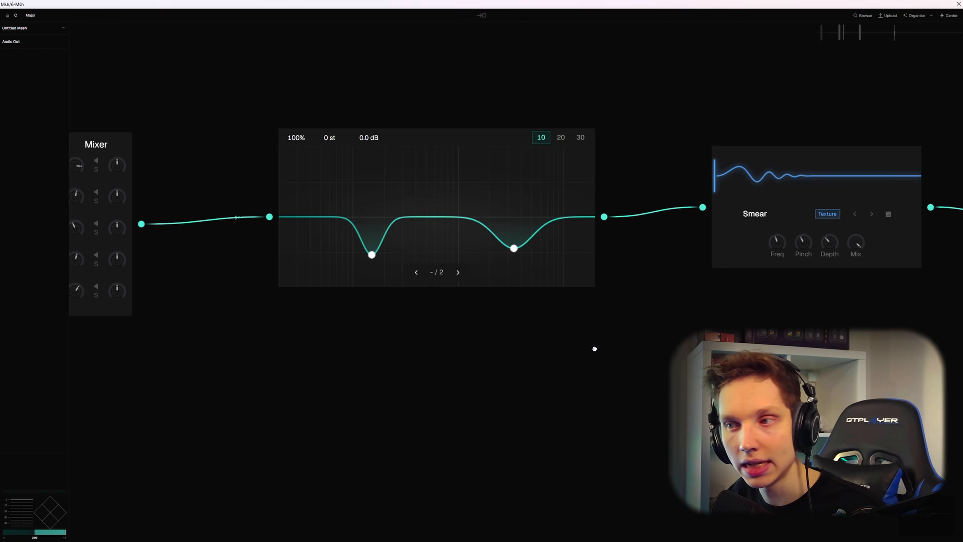
drag(889, 271, 518, 265)
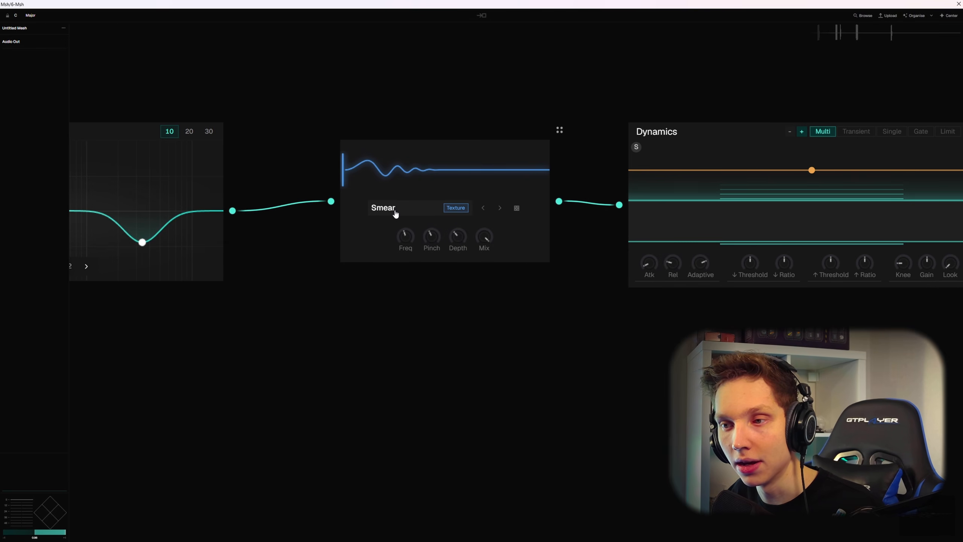
drag(637, 303, 282, 318)
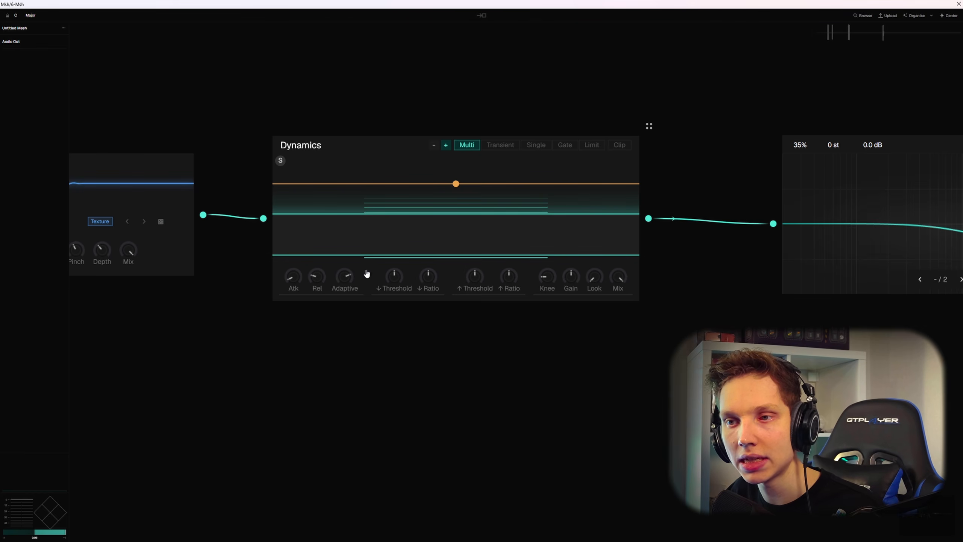
scroll(671, 292, down, 2)
Follow the chain through the 35% EQ and the three-band Dynamics to the Ensemble, Tube and Utility modules
drag(671, 293, 255, 279)
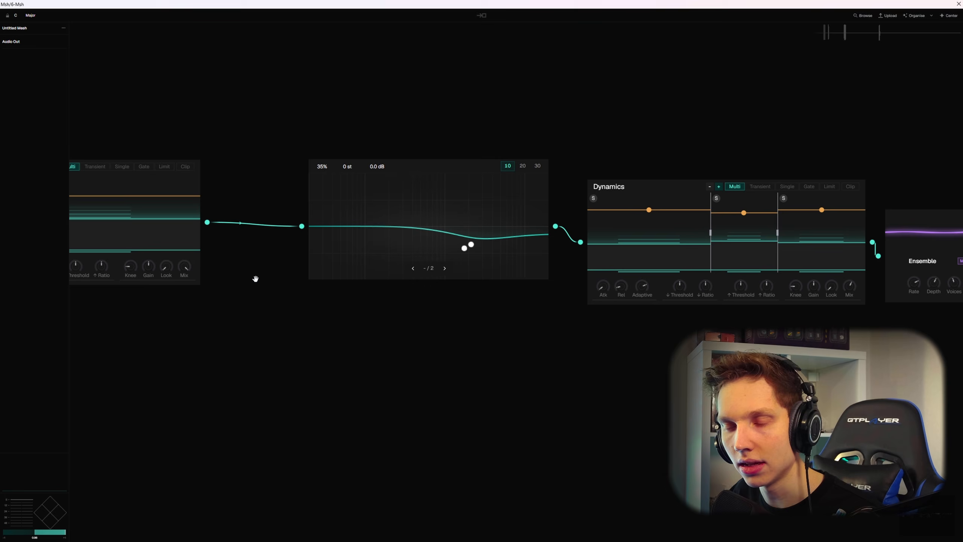
scroll(406, 272, up, 1)
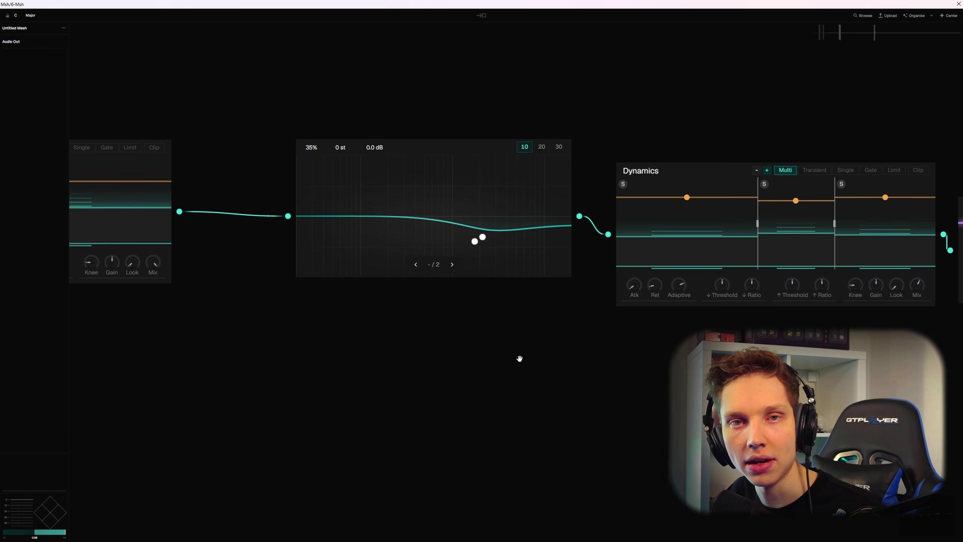
drag(597, 369, 225, 353)
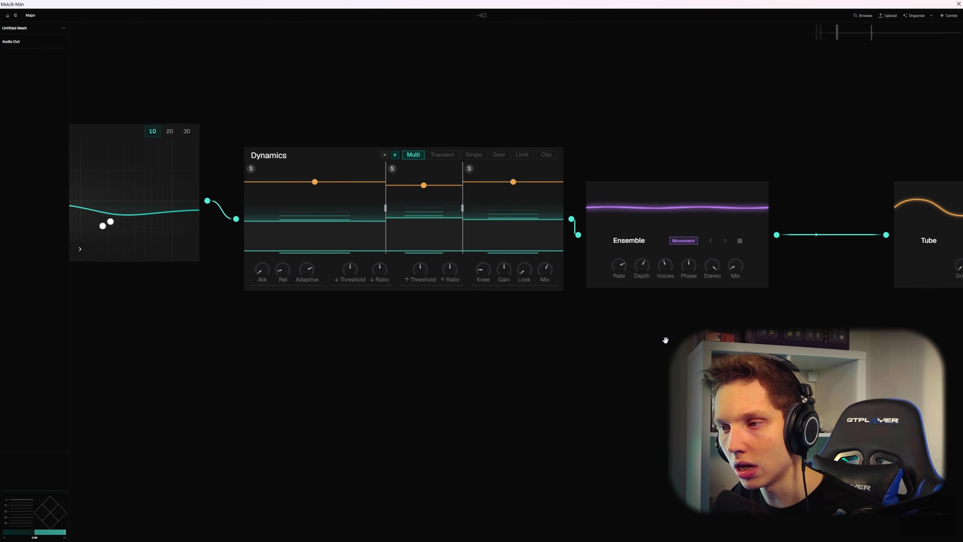
drag(626, 339, 291, 333)
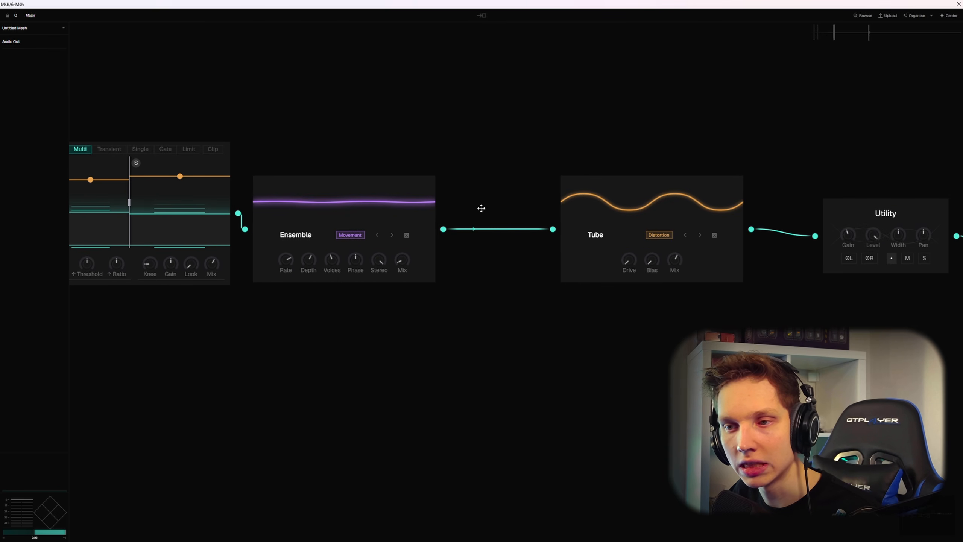
drag(650, 346, 335, 357)
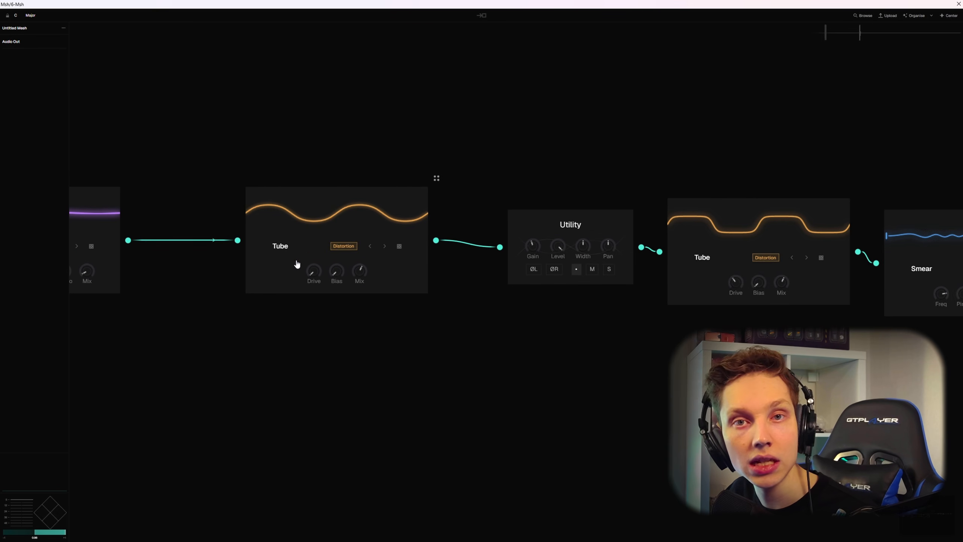
drag(560, 372, 166, 356)
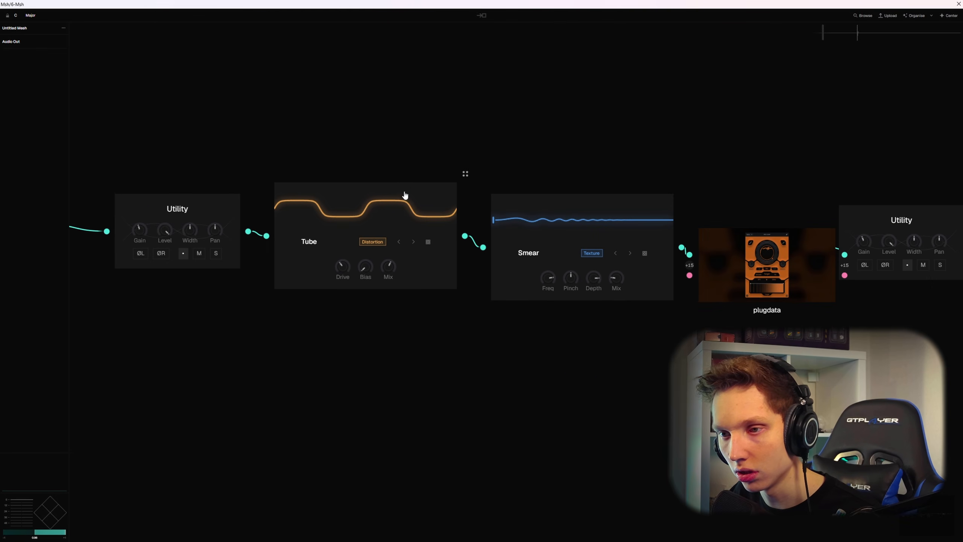
Open the Spec Comp patch in the plugdata module after the second Smear, inspect it and close its window
drag(614, 376, 372, 380)
drag(591, 346, 432, 333)
click(352, 251)
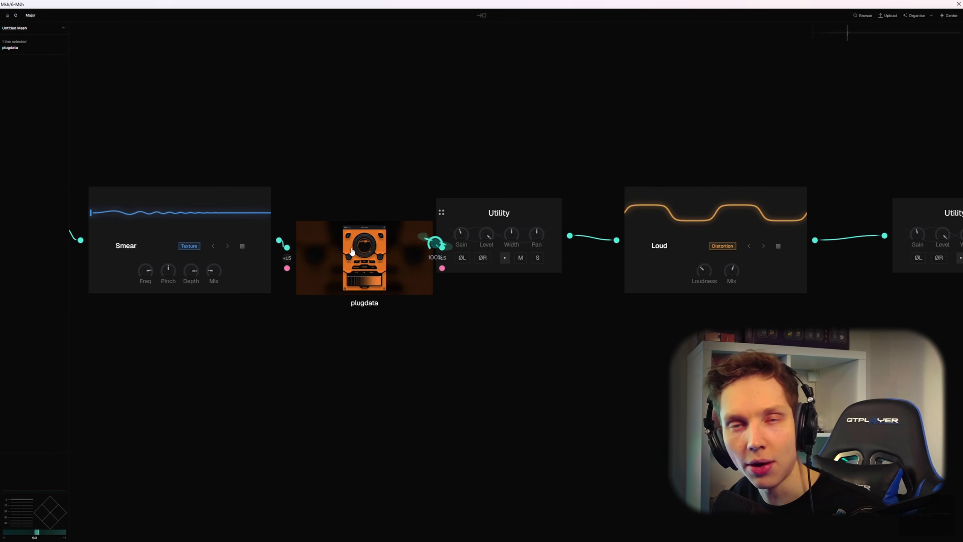
click(356, 266)
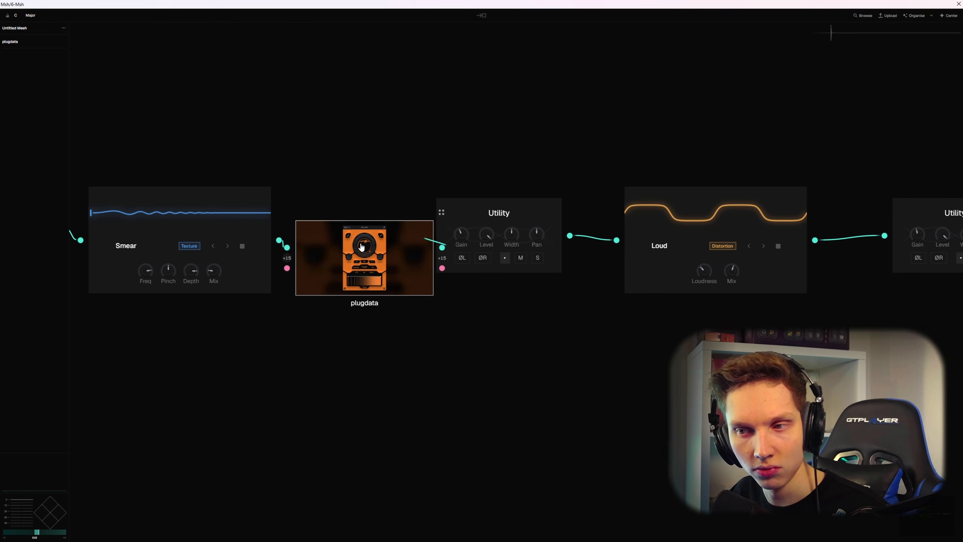
double_click(358, 270)
drag(292, 160, 199, 157)
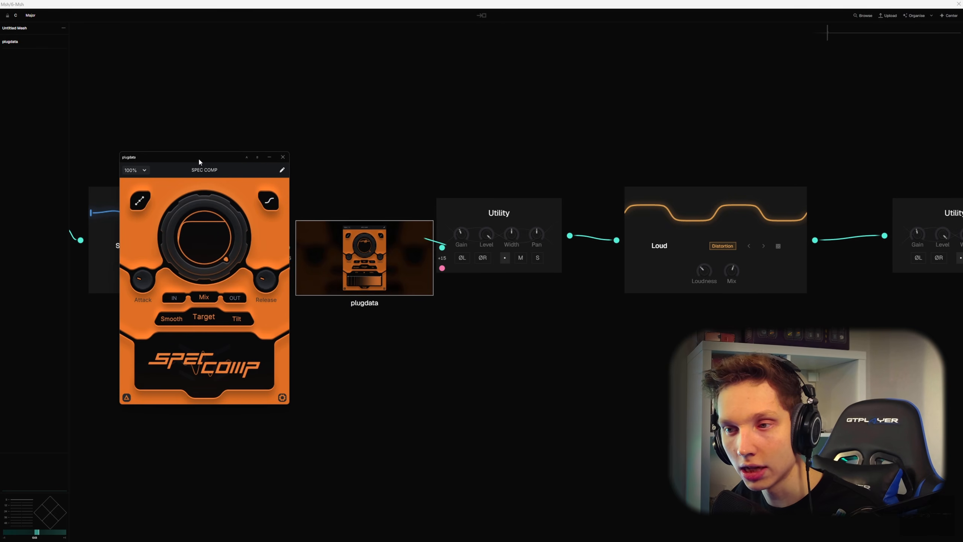
click(283, 157)
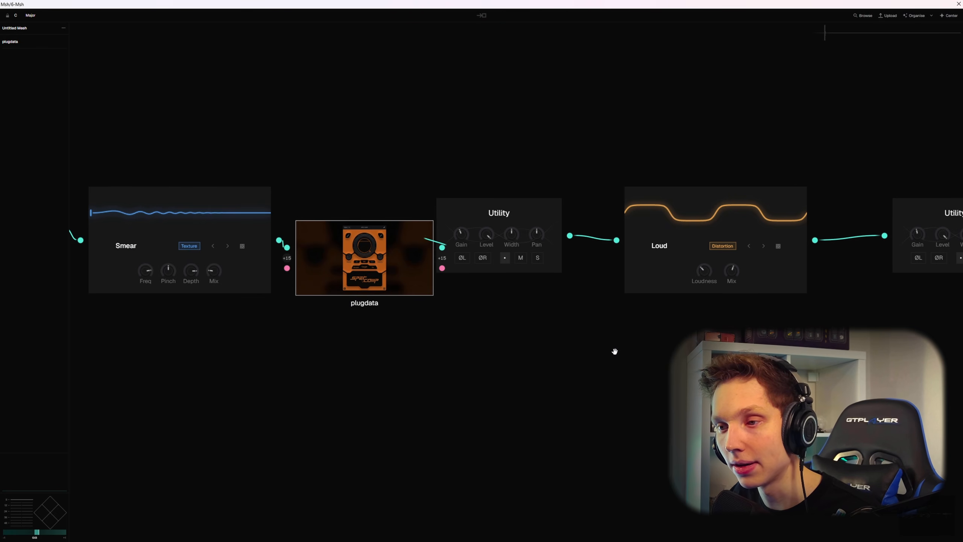
Inspect the final Loud and Diode distortions with their Utility modules and the Limit-mode Dynamics feeding Audio Out
drag(647, 389, 243, 372)
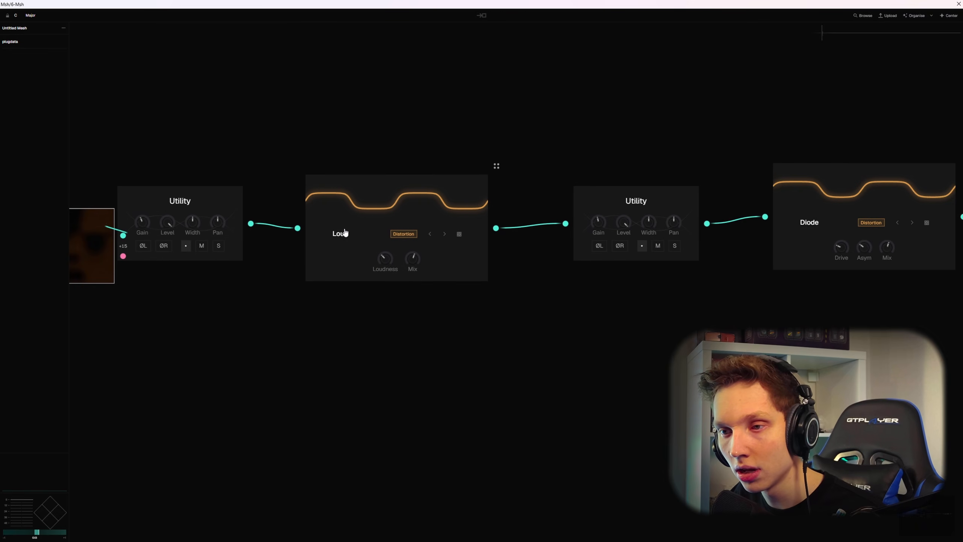
drag(604, 282, 323, 316)
drag(542, 333, 378, 318)
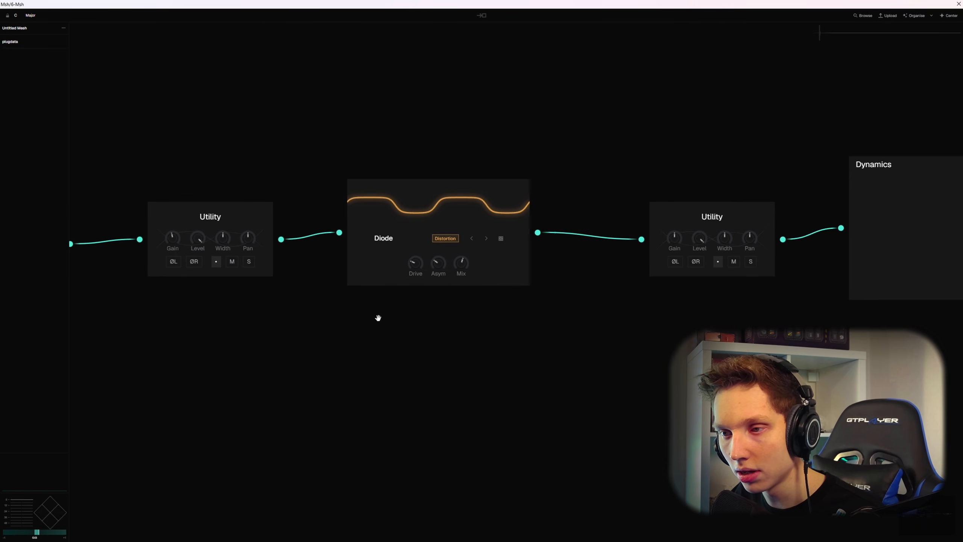
scroll(558, 114, up, 1)
scroll(475, 300, down, 1)
drag(597, 391, 220, 377)
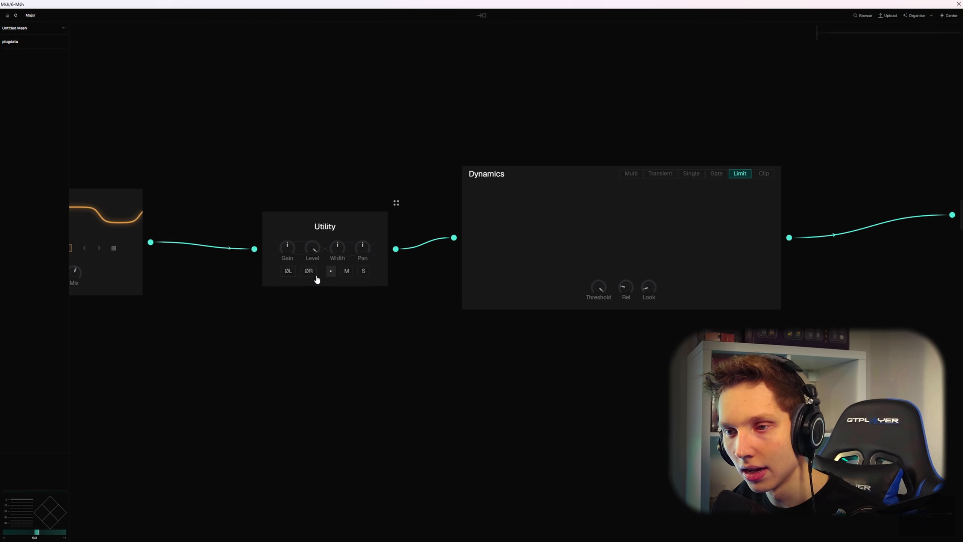
scroll(363, 242, down, 1)
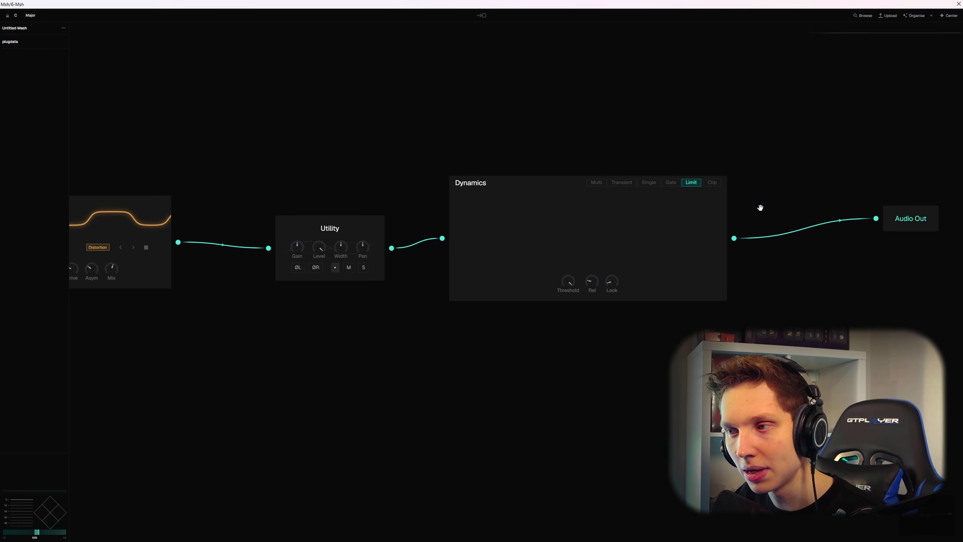
drag(815, 333, 577, 344)
Play the patch and retrace the finishing chain from Audio Out back to the mixer of the distortion branches
scroll(686, 243, up, 2)
scroll(681, 243, down, 5)
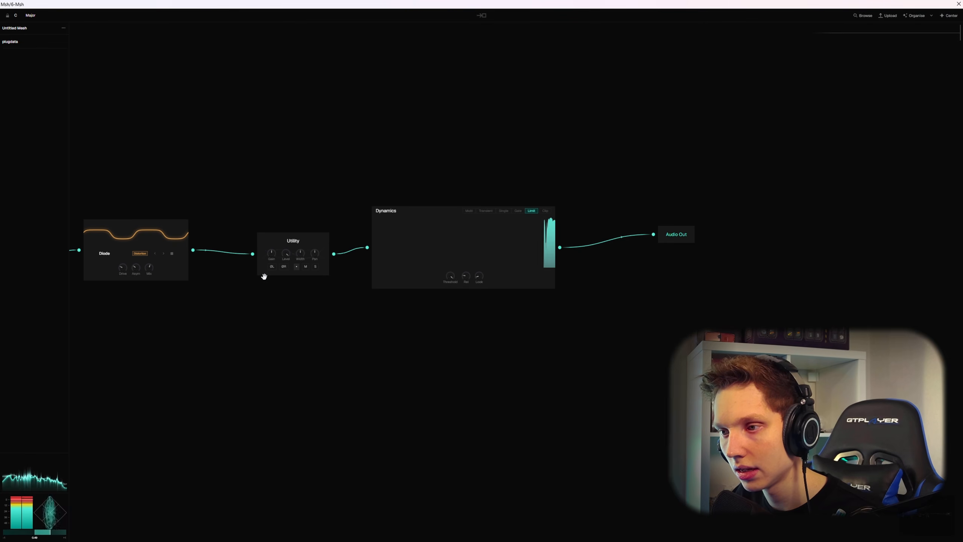
mouse_move(264, 276)
mouse_down()
mouse_move(275, 308)
mouse_move(763, 299)
mouse_move(787, 313)
mouse_move(962, 310)
mouse_up()
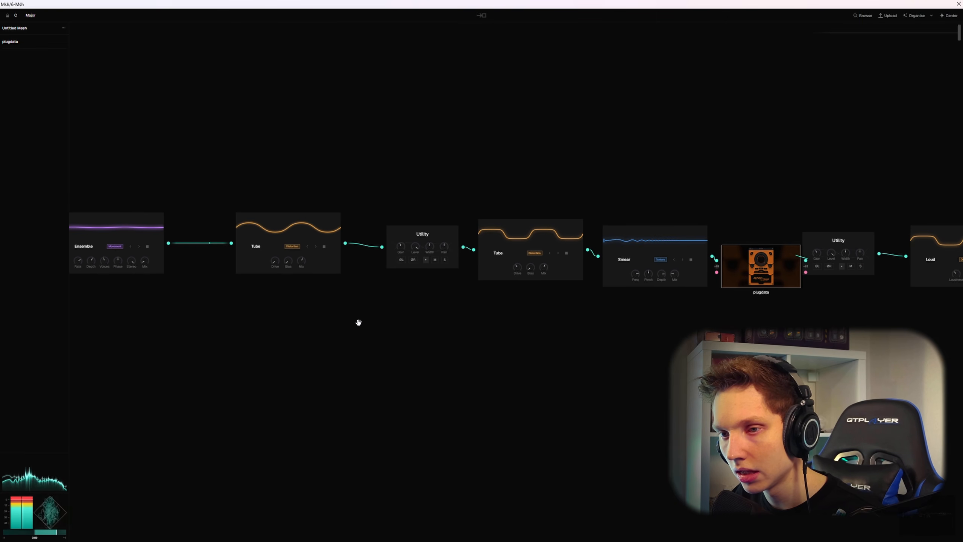
drag(359, 322, 650, 300)
drag(327, 300, 705, 303)
drag(402, 297, 837, 299)
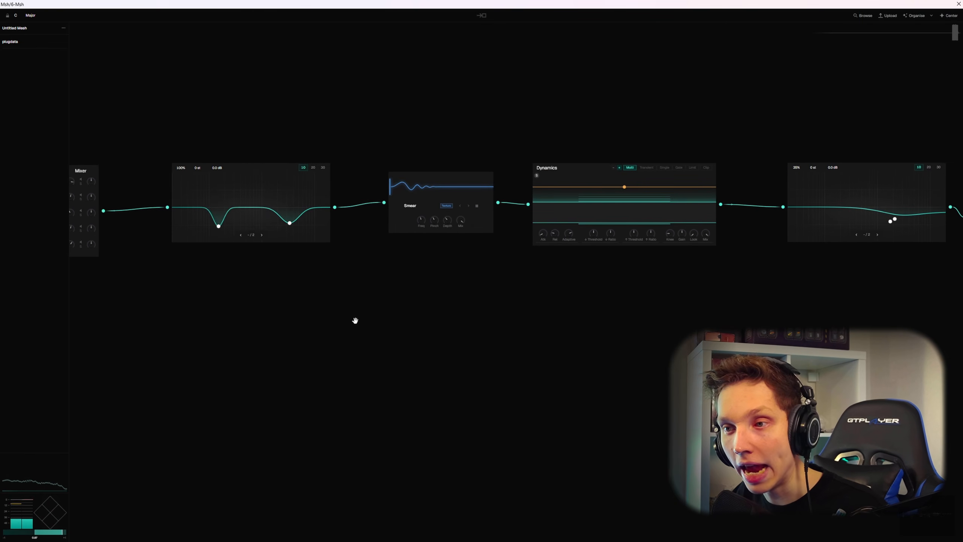
drag(354, 320, 427, 254)
scroll(426, 254, down, 2)
scroll(444, 255, down, 2)
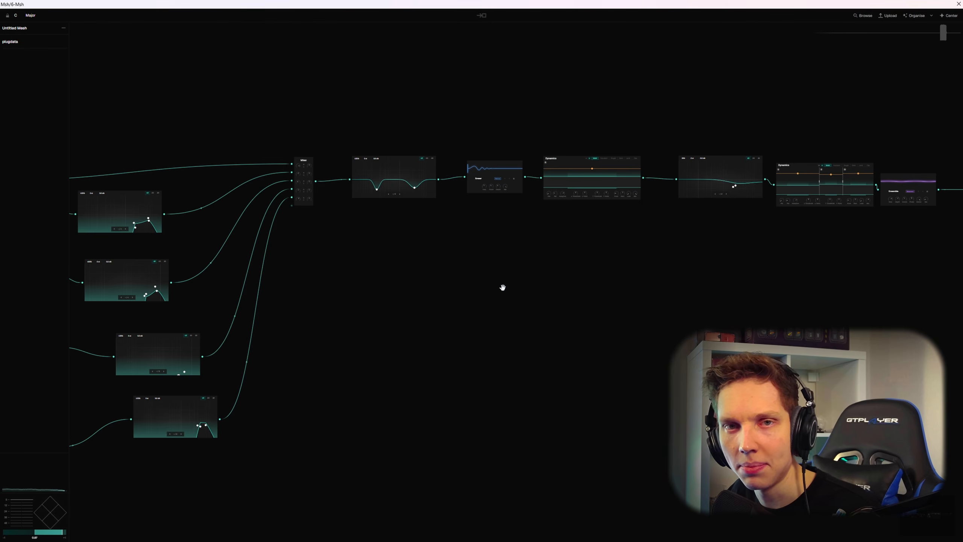
Browse the library of built-in nodes and plugins that can be added, and close it without adding a node
right_click(503, 290)
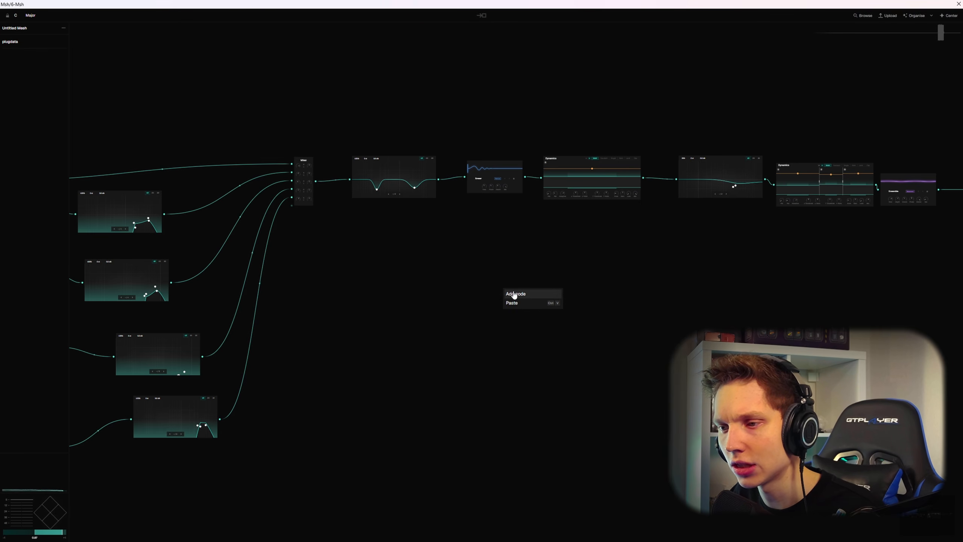
click(514, 294)
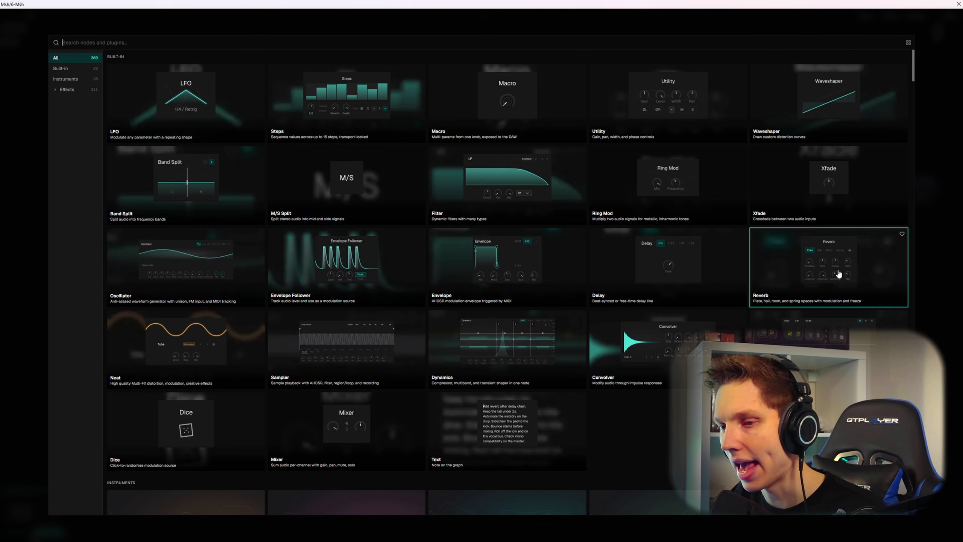
scroll(490, 322, down, 5)
scroll(490, 322, up, 3)
click(924, 309)
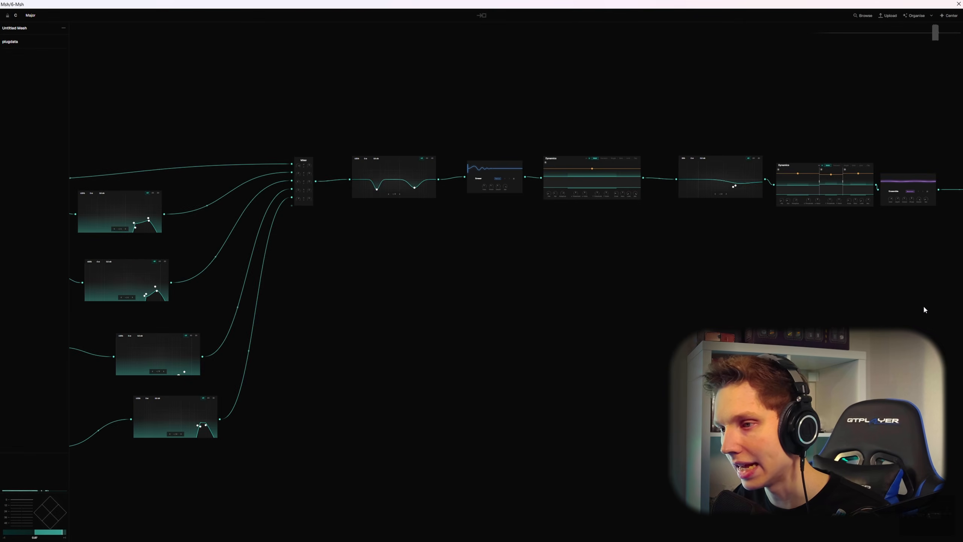
drag(924, 309, 202, 309)
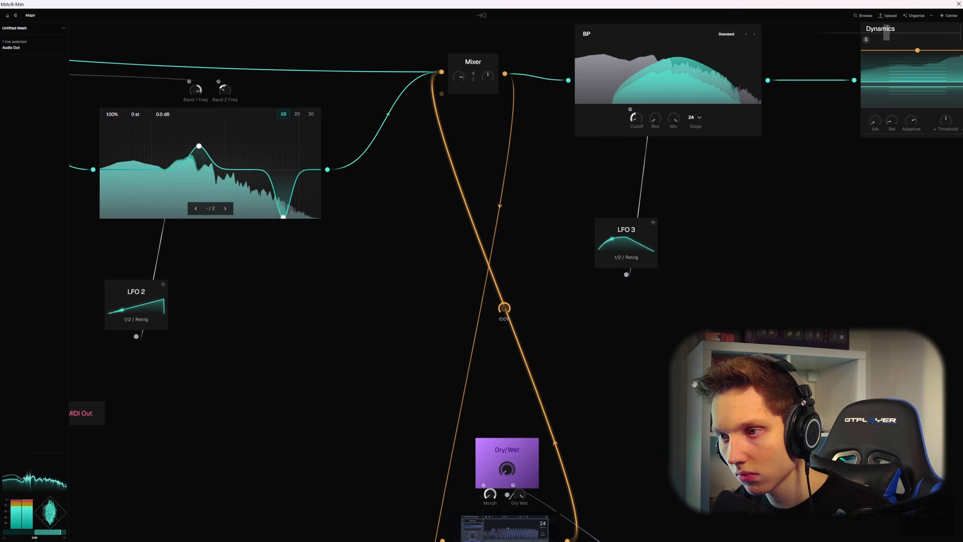
Inspect the feedback branch from the Mixer through MSpectralDynamics, Delay and Ripple Phaser, including the Morph macro, Dice modulators and LFO 5
drag(689, 374, 635, 192)
drag(651, 322, 622, 200)
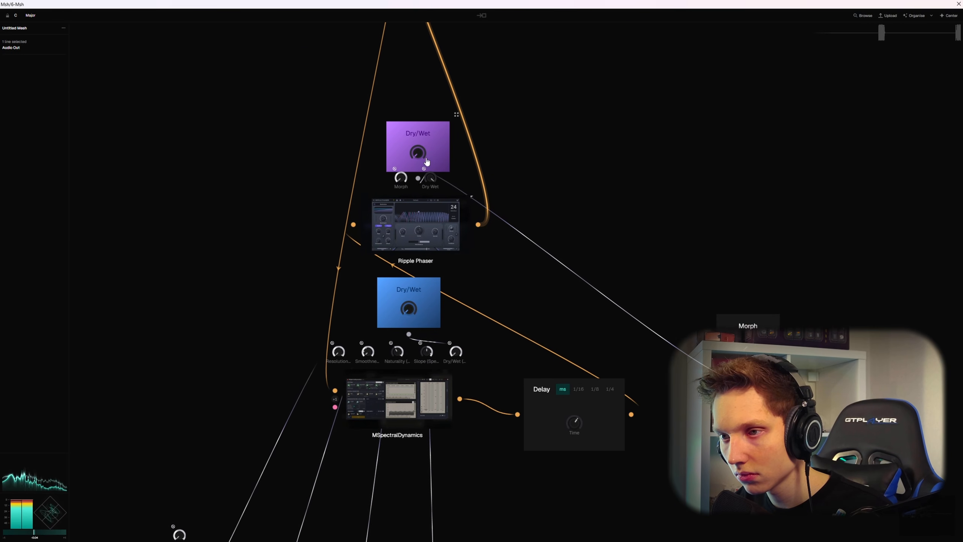
click(440, 105)
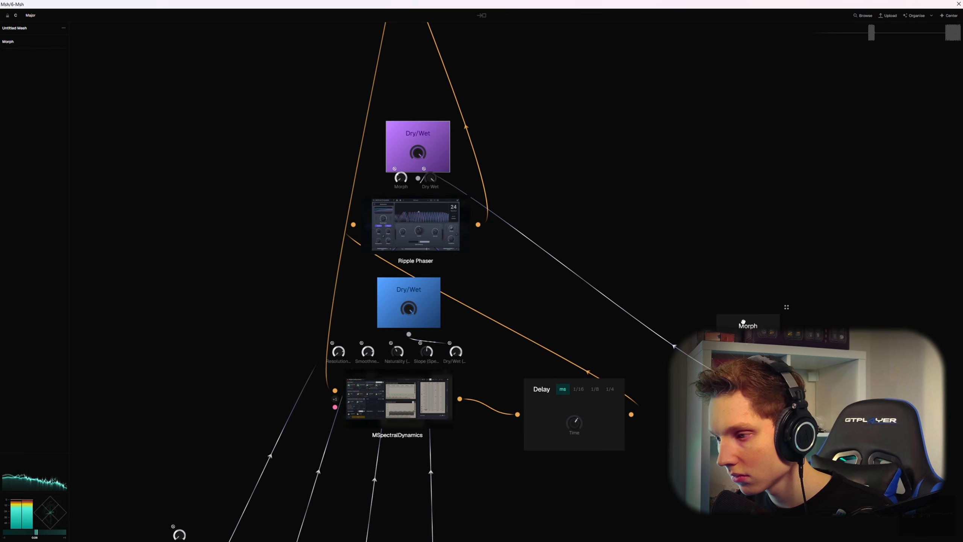
drag(518, 506, 631, 269)
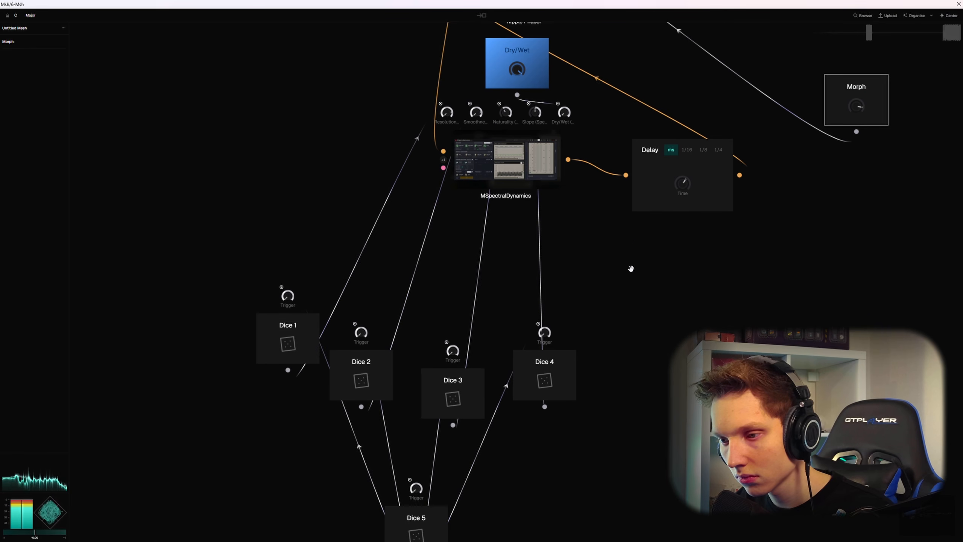
drag(666, 437, 697, 255)
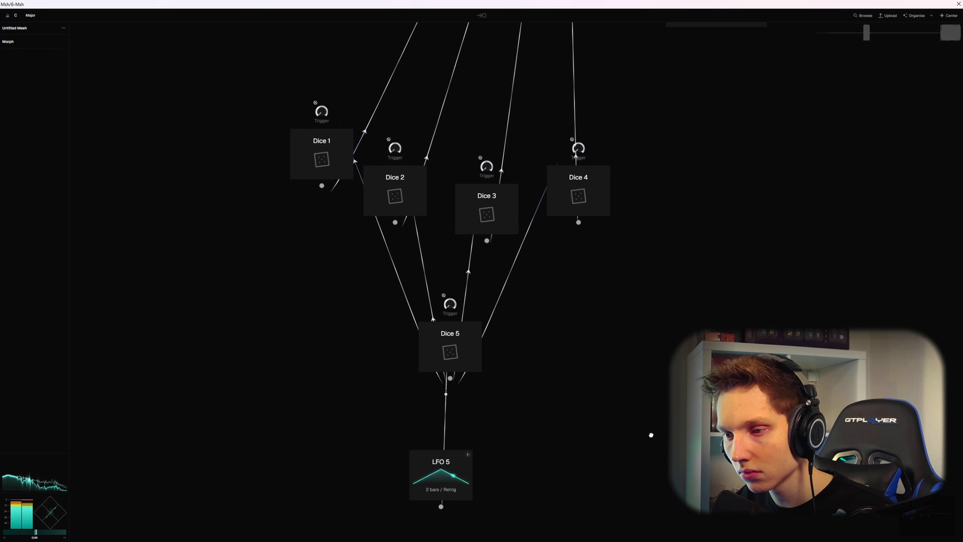
drag(651, 434, 643, 368)
drag(629, 405, 583, 522)
Follow the main signal chain from the feedback Mixer through the BP filter, Dynamics, modulation and distortion branches to the finishing chain
scroll(584, 380, down, 5)
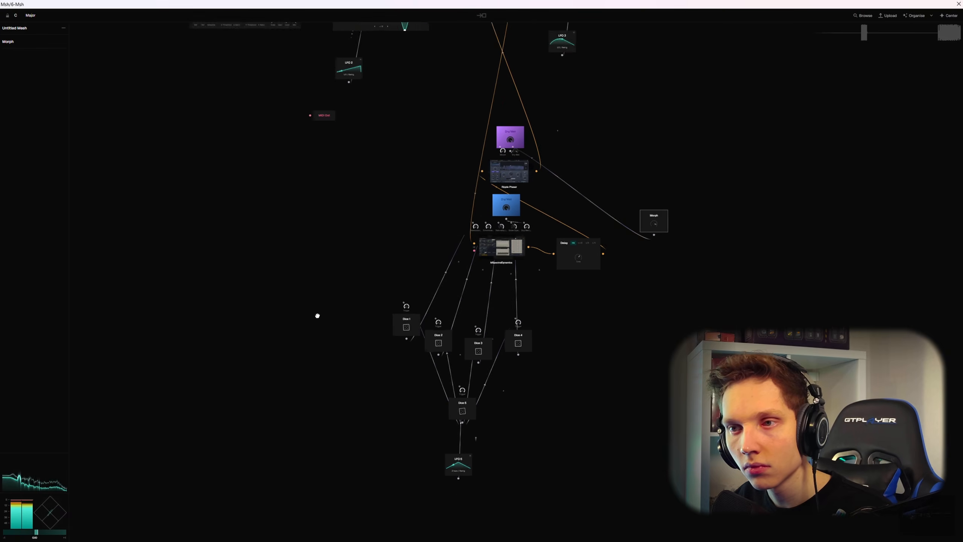
drag(318, 316, 712, 495)
scroll(634, 407, down, 2)
drag(562, 328, 223, 328)
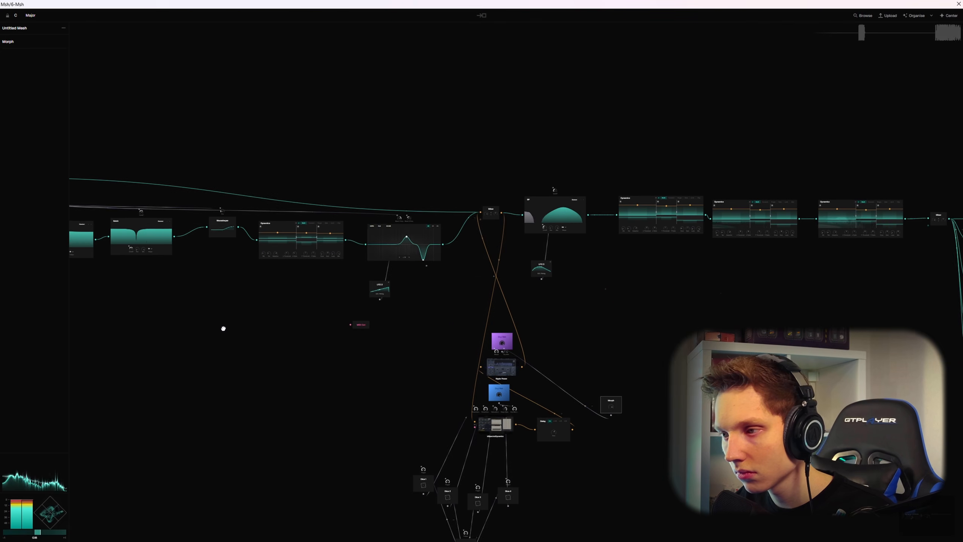
scroll(675, 290, up, 1)
drag(675, 290, 451, 299)
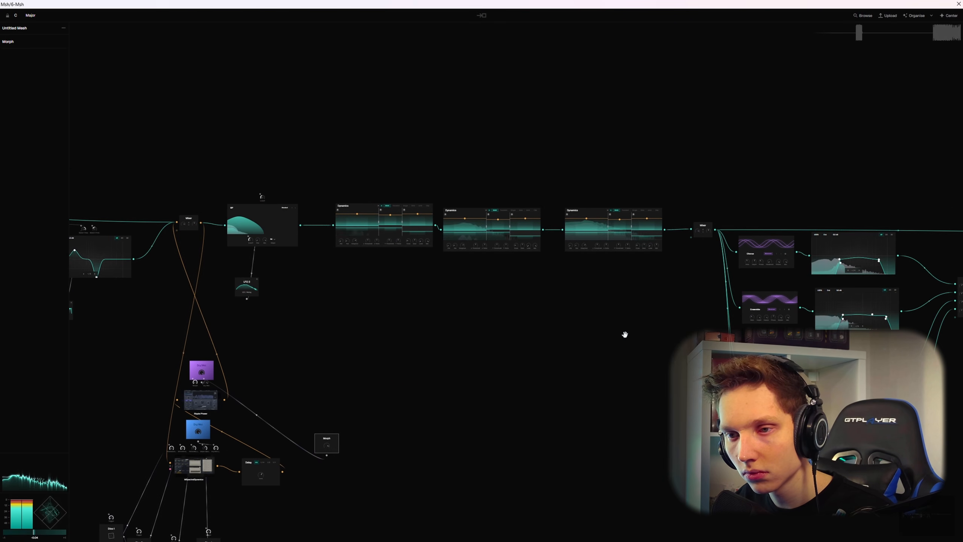
drag(625, 334, 383, 329)
drag(828, 385, 602, 346)
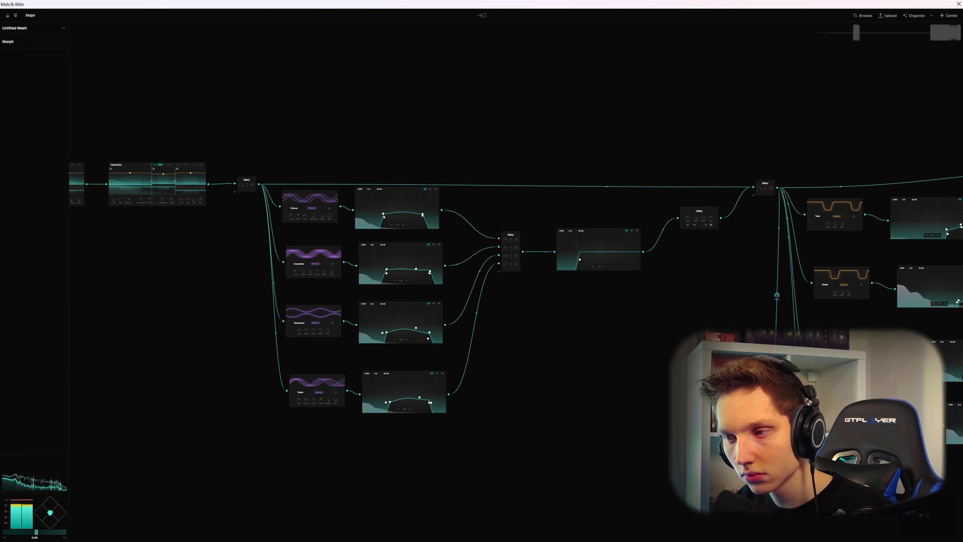
drag(713, 375, 451, 364)
drag(921, 348, 545, 349)
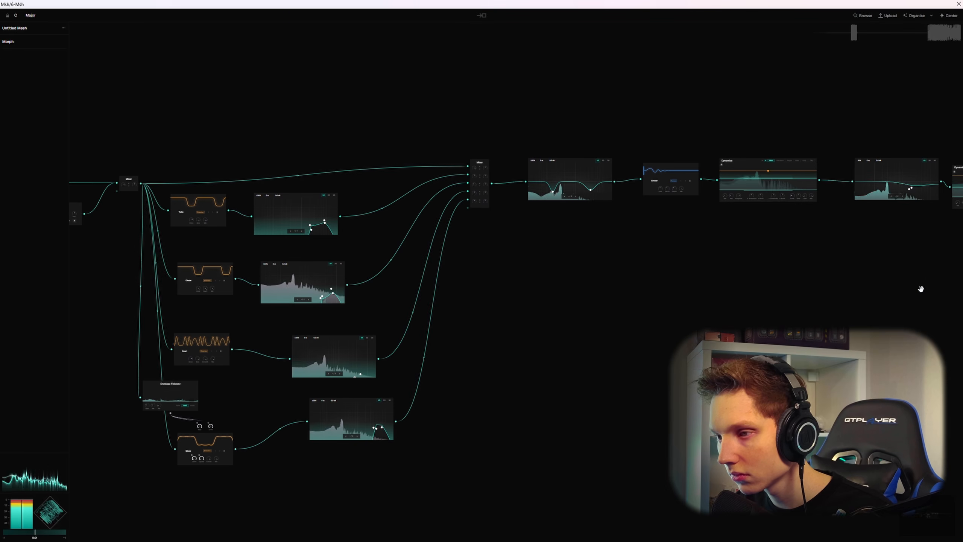
drag(921, 289, 310, 342)
drag(872, 316, 337, 289)
drag(800, 264, 475, 283)
Turn down the Dry/Wet macros of Ripple Phaser and MSpectralDynamics along with the Morph macro in the feedback branch
drag(475, 283, 961, 213)
drag(434, 288, 961, 273)
drag(356, 279, 957, 280)
drag(590, 265, 923, 237)
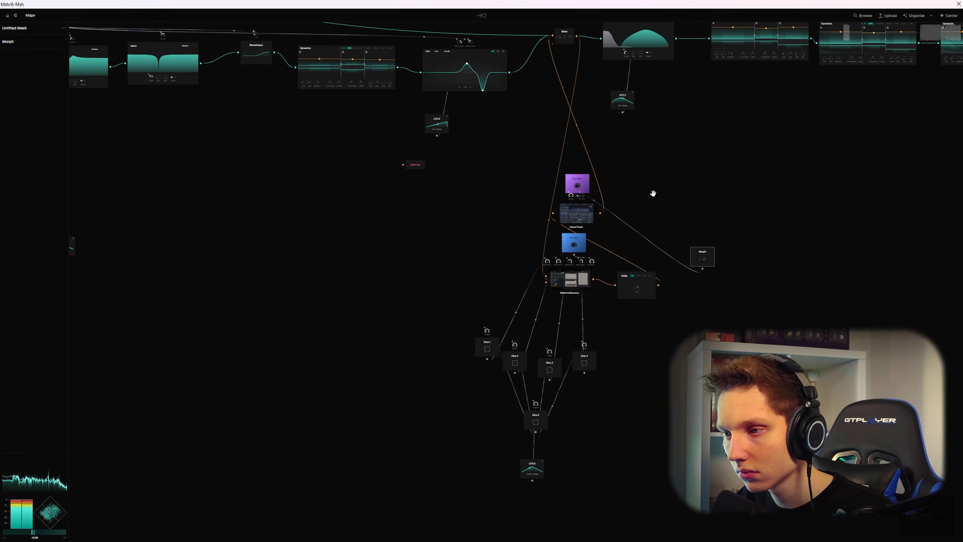
scroll(612, 182, up, 5)
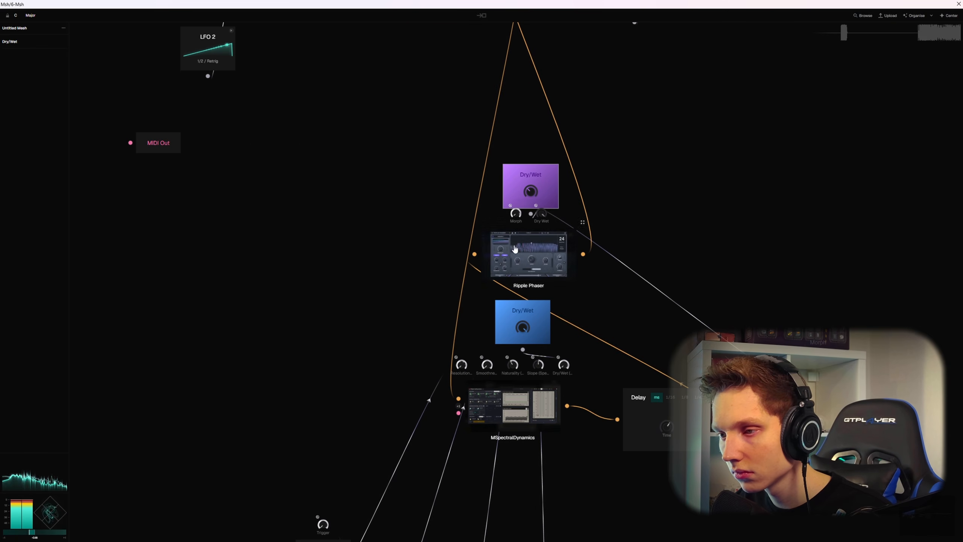
mouse_move(518, 331)
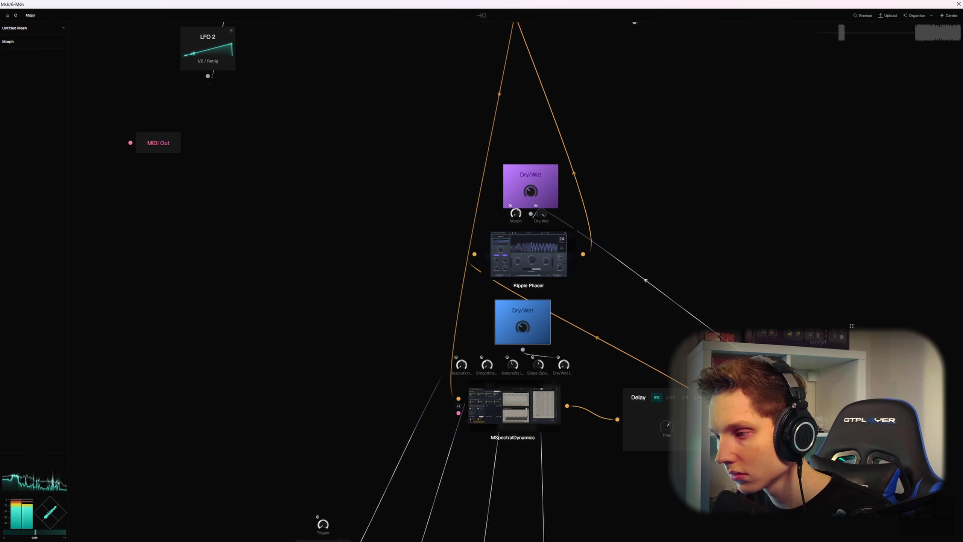
scroll(760, 450, up, 2)
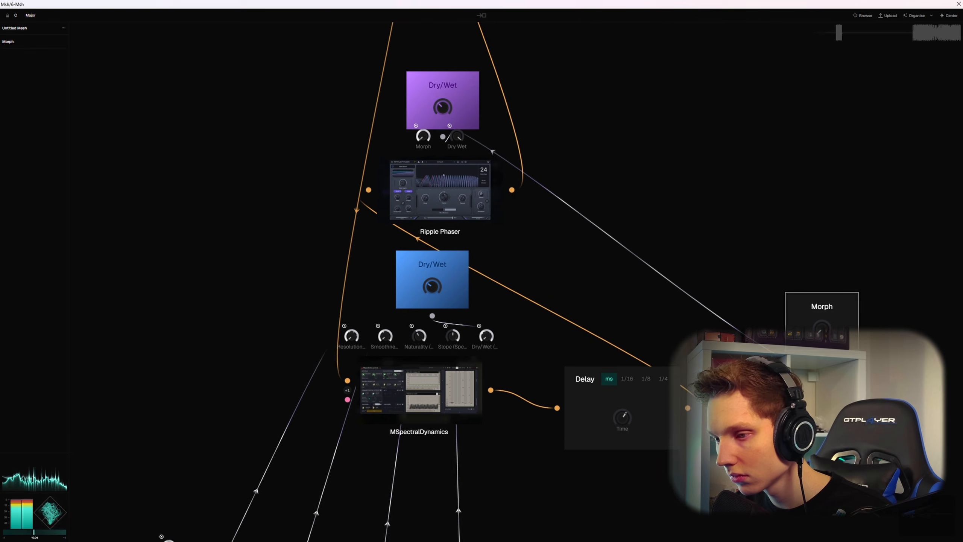
Adjust the time of the Delay that follows MSpectralDynamics in the feedback branch
drag(745, 449, 752, 285)
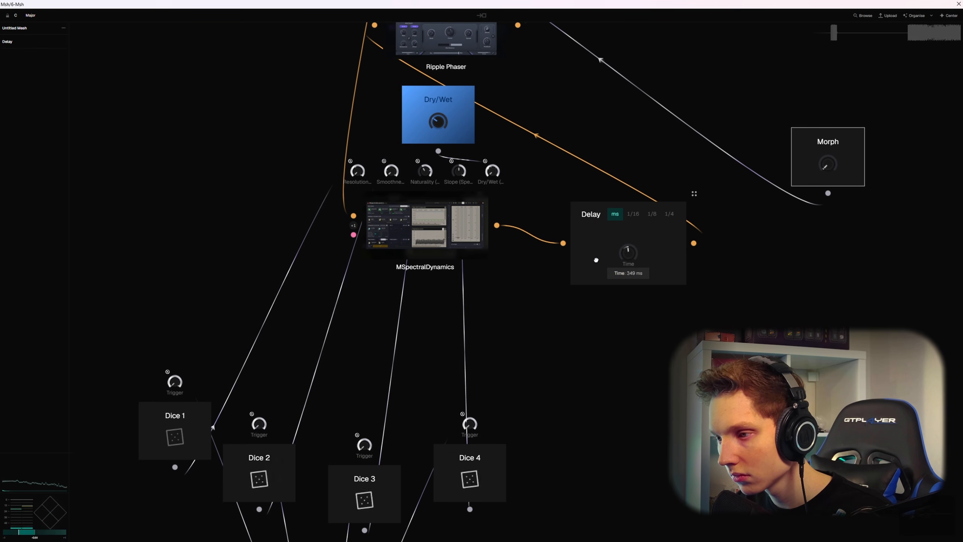
drag(596, 260, 598, 250)
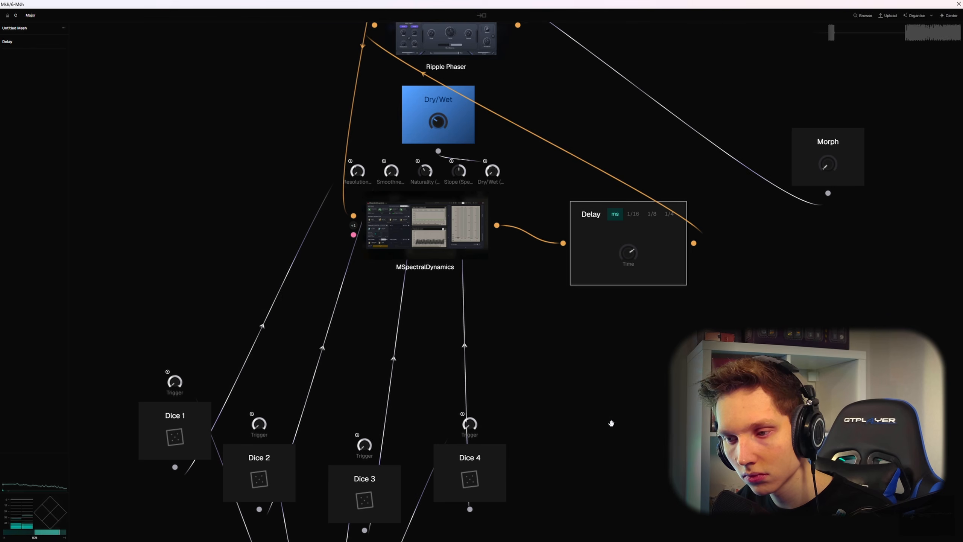
mouse_move(612, 422)
mouse_down()
mouse_move(647, 305)
mouse_move(709, 205)
mouse_move(614, 432)
mouse_up()
Raise both plugins' Dry/Wet macros, with Ripple Phaser's at 100%, and sweep the Morph macro through different values
scroll(705, 207, down, 4)
scroll(521, 264, up, 3)
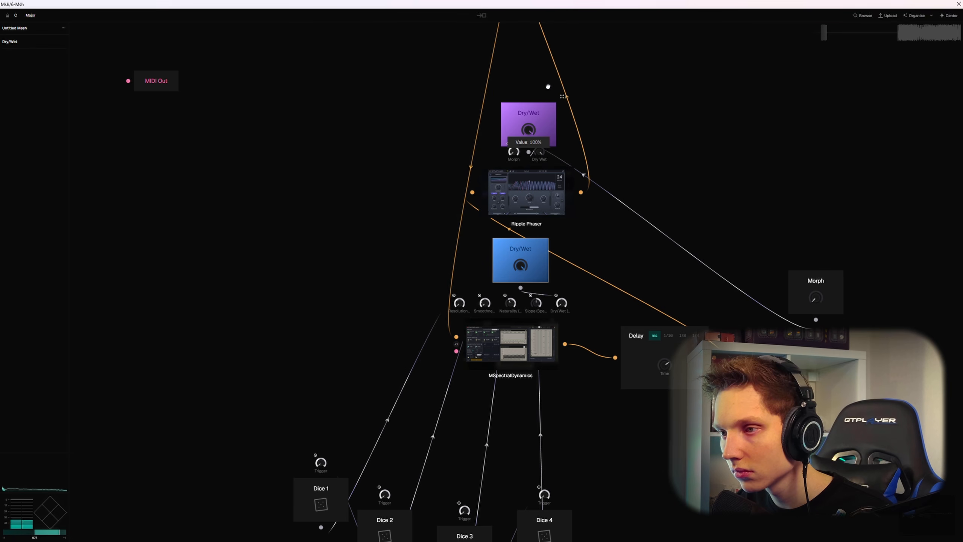
scroll(720, 170, down, 2)
scroll(804, 271, up, 2)
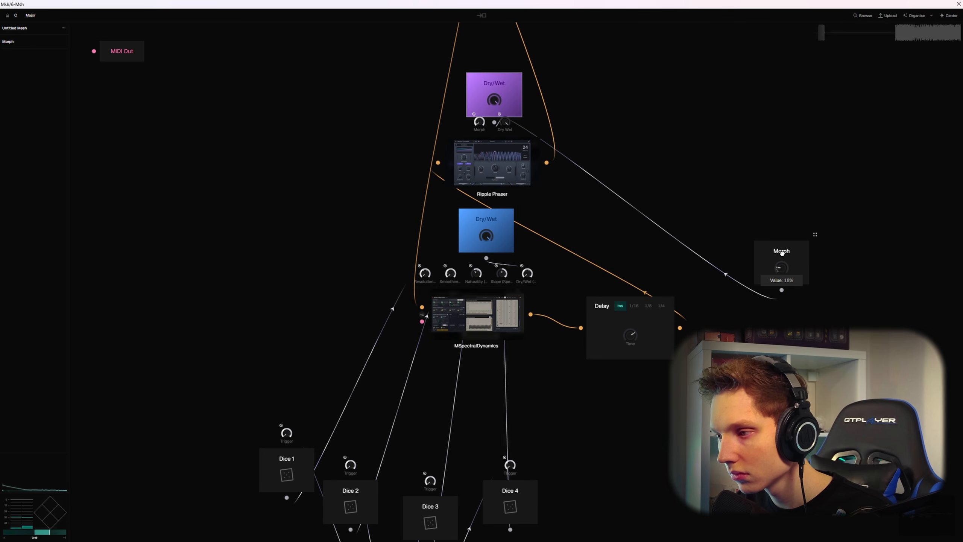
drag(817, 245, 636, 248)
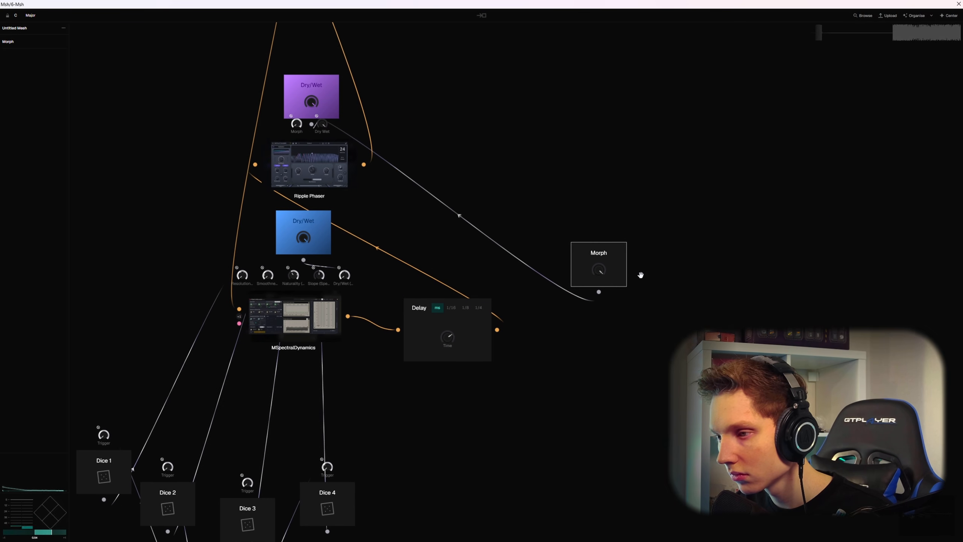
drag(582, 285, 546, 303)
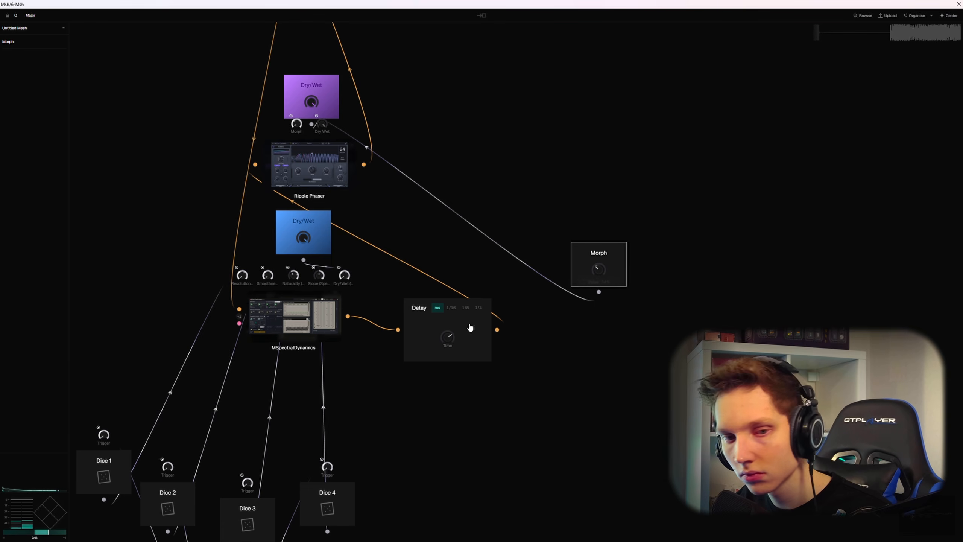
Set the amount of the feedback connection from Ripple Phaser back into the Mixer to 0%
drag(435, 109, 571, 305)
drag(444, 157, 434, 211)
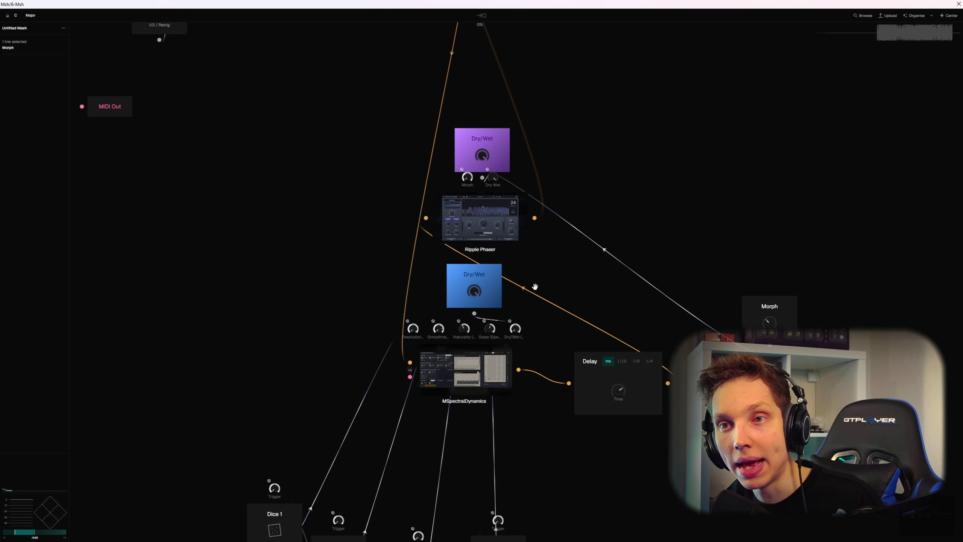
Review the start of the patch, with the oscillators, envelope and modulated filters that lead to the Mixer
drag(283, 240, 710, 344)
scroll(558, 314, down, 5)
drag(128, 234, 271, 264)
scroll(178, 245, up, 1)
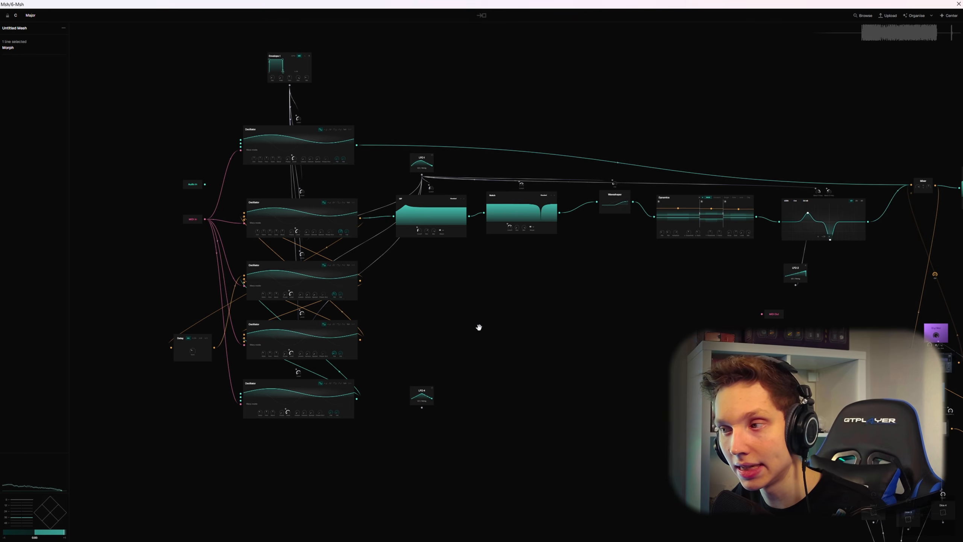
Examine the Mixer before the BP filter and the two connections that form its feedback loop
drag(596, 337, 294, 306)
scroll(722, 305, up, 2)
scroll(618, 253, up, 3)
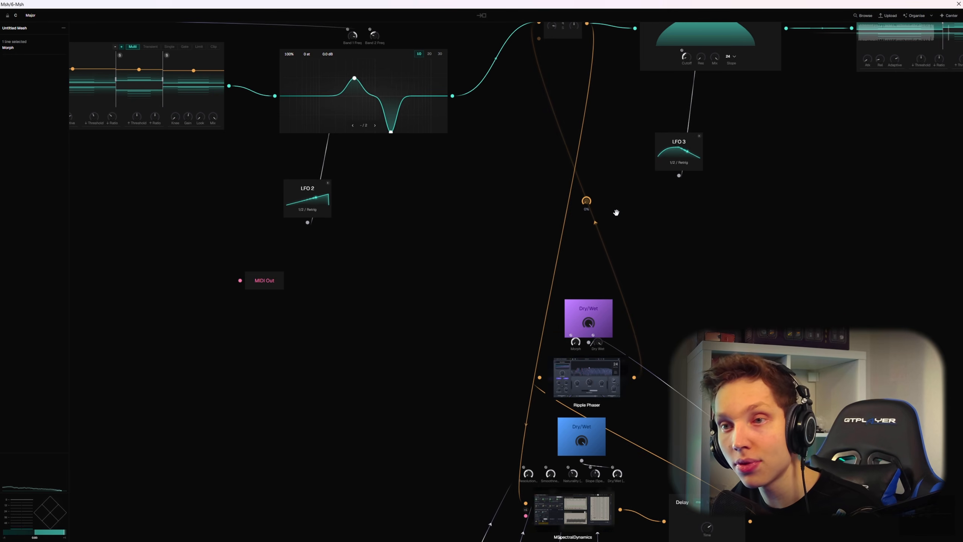
scroll(644, 207, down, 2)
drag(745, 192, 720, 306)
scroll(712, 301, up, 1)
scroll(544, 160, up, 2)
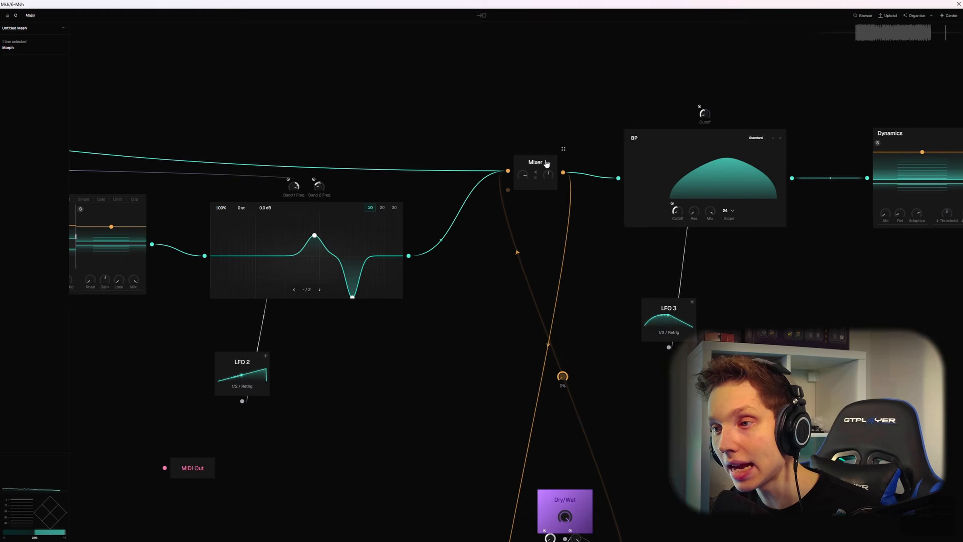
scroll(546, 163, up, 1)
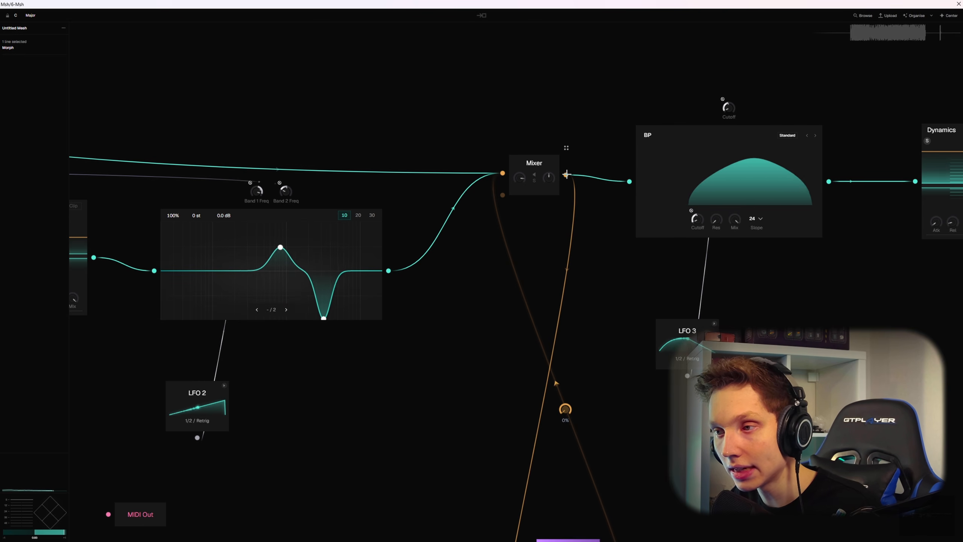
drag(543, 227, 494, 118)
mouse_move(528, 120)
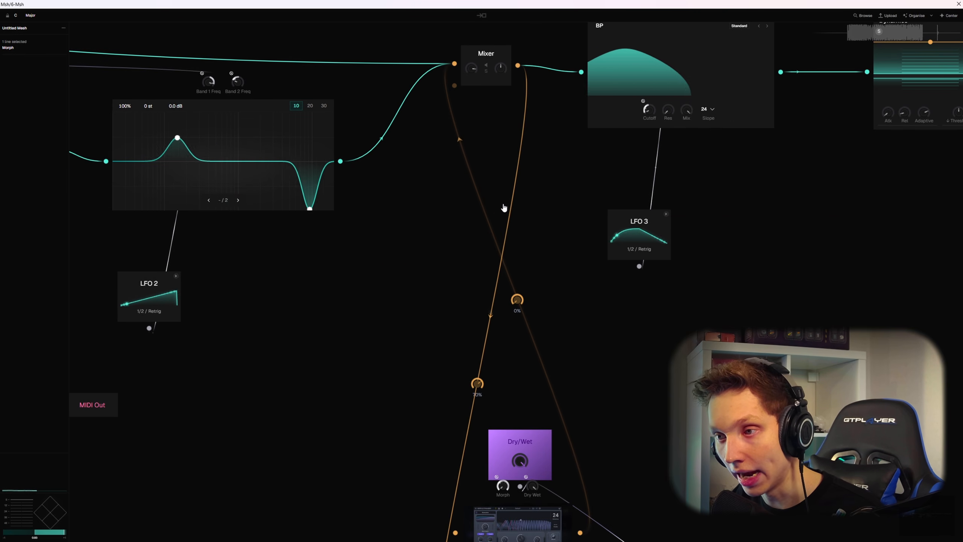
Open the MSpectralDynamics plugin in the feedback branch, inspect its settings and close its window
drag(364, 465, 334, 160)
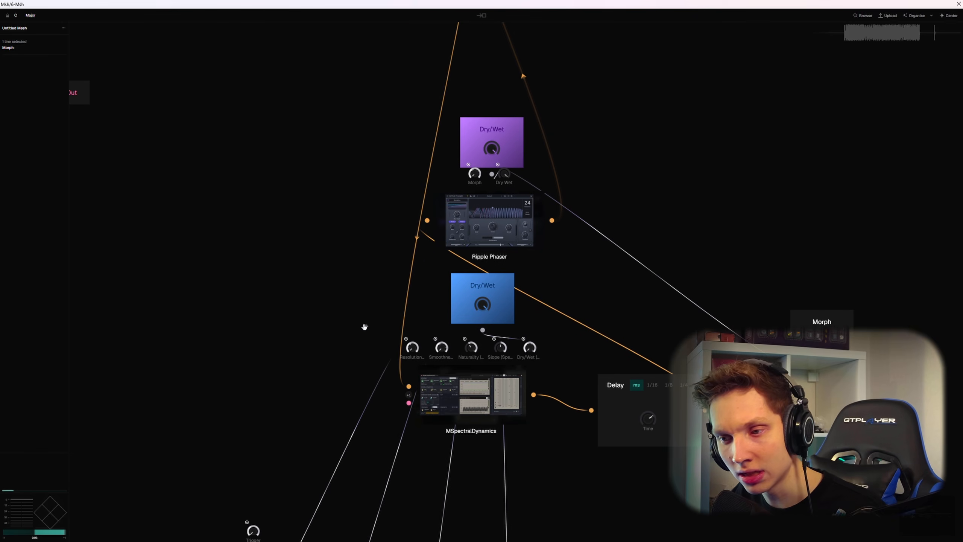
double_click(470, 395)
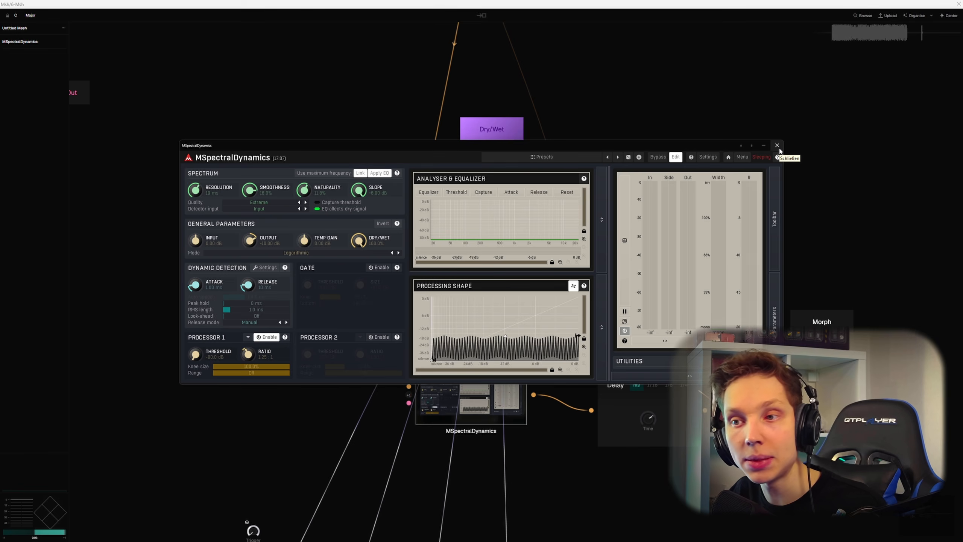
click(776, 145)
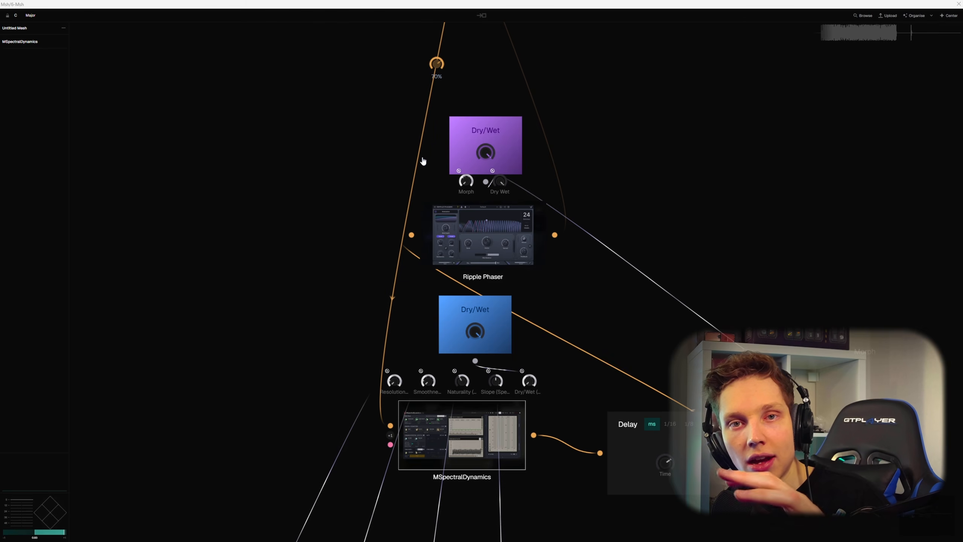
Return to the Mixer and review where the feedback loop leaves and re-enters the main chain
scroll(608, 111, down, 5)
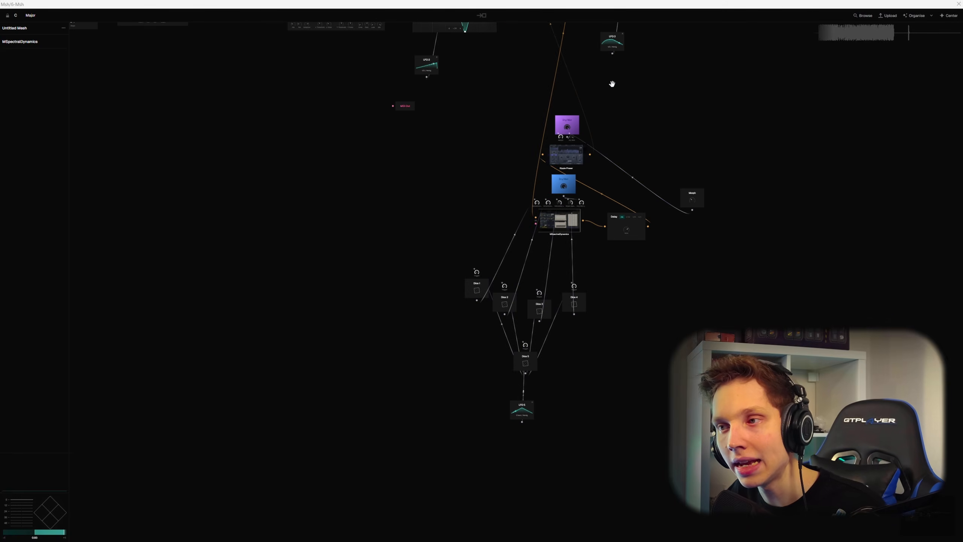
drag(611, 110, 586, 394)
scroll(510, 287, up, 3)
scroll(539, 251, up, 3)
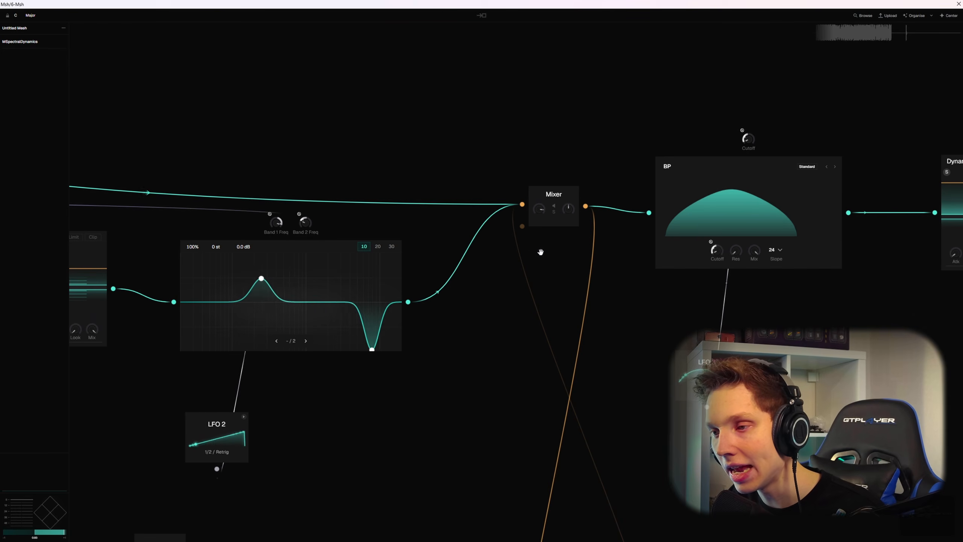
drag(652, 432, 597, 299)
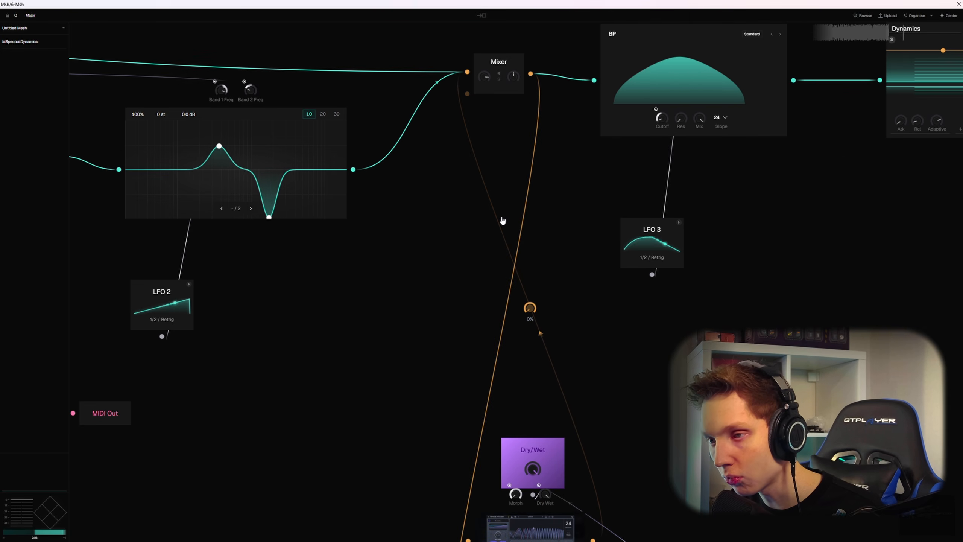
Open the Ripple Phaser plugin in the feedback branch and move its window into view to inspect the settings
drag(634, 398, 592, 233)
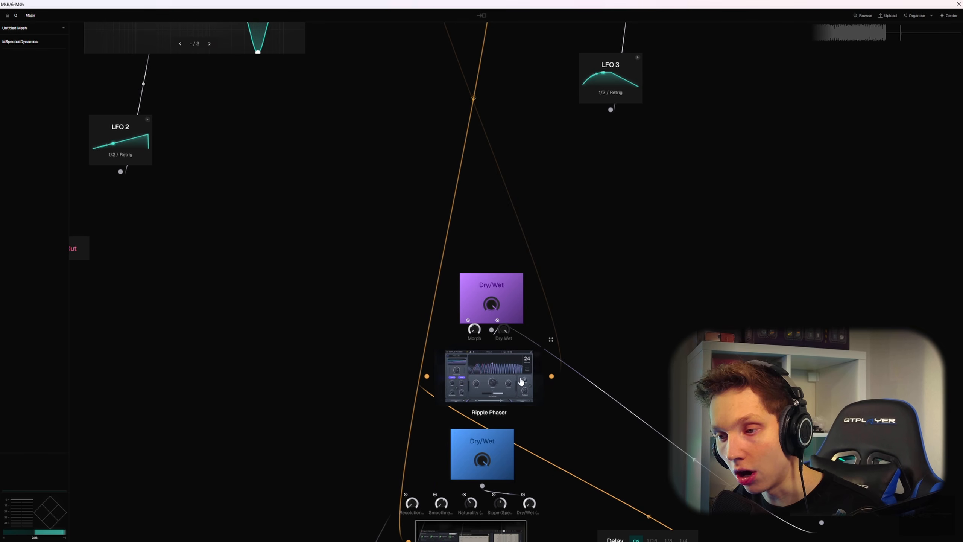
scroll(498, 406, up, 1)
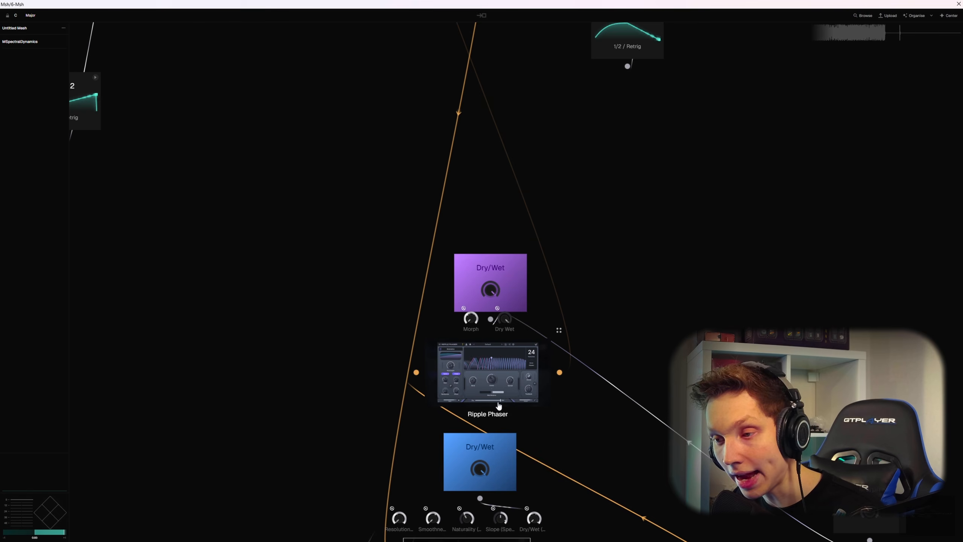
double_click(498, 380)
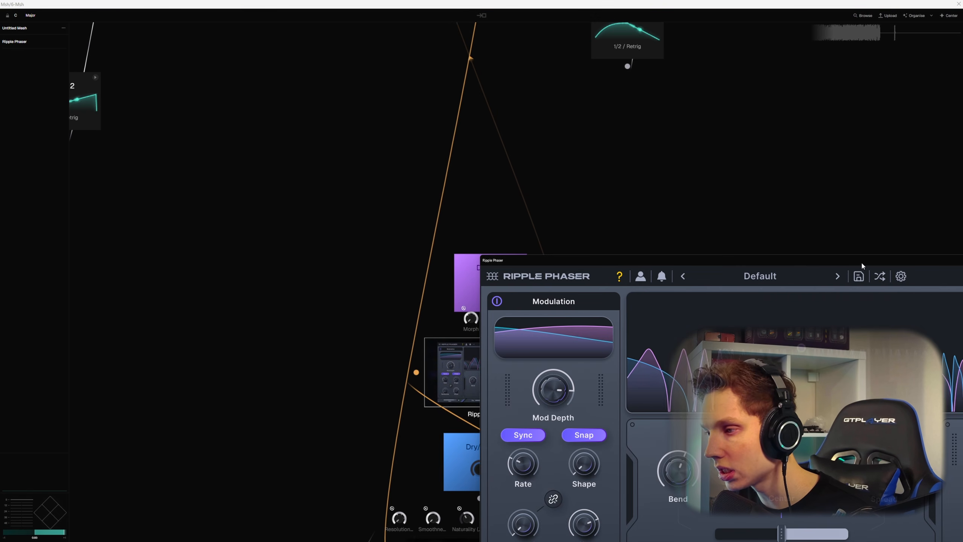
drag(860, 266, 563, 196)
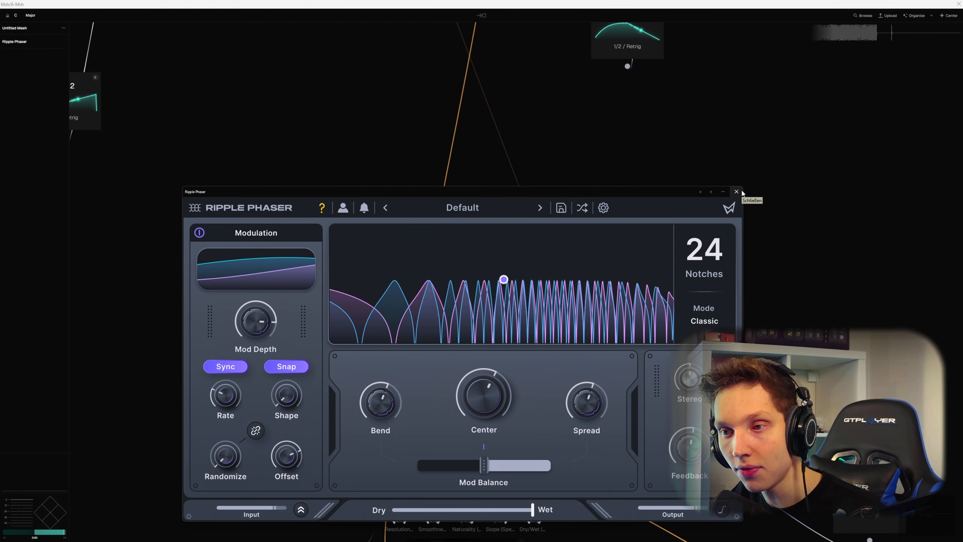
Move the Ripple Phaser window aside, look at the Morph macro beside it, and close the plugin window
drag(661, 195, 529, 151)
drag(913, 467, 740, 314)
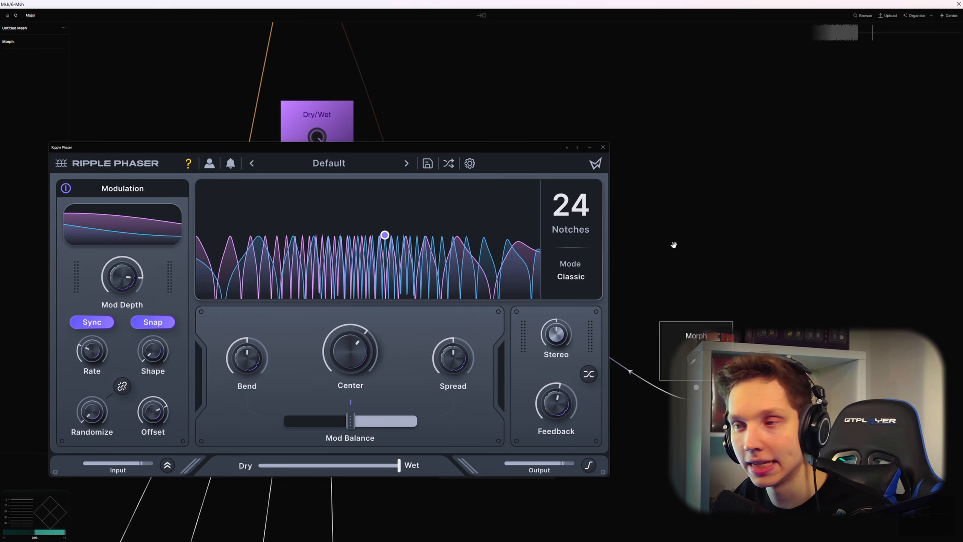
click(603, 147)
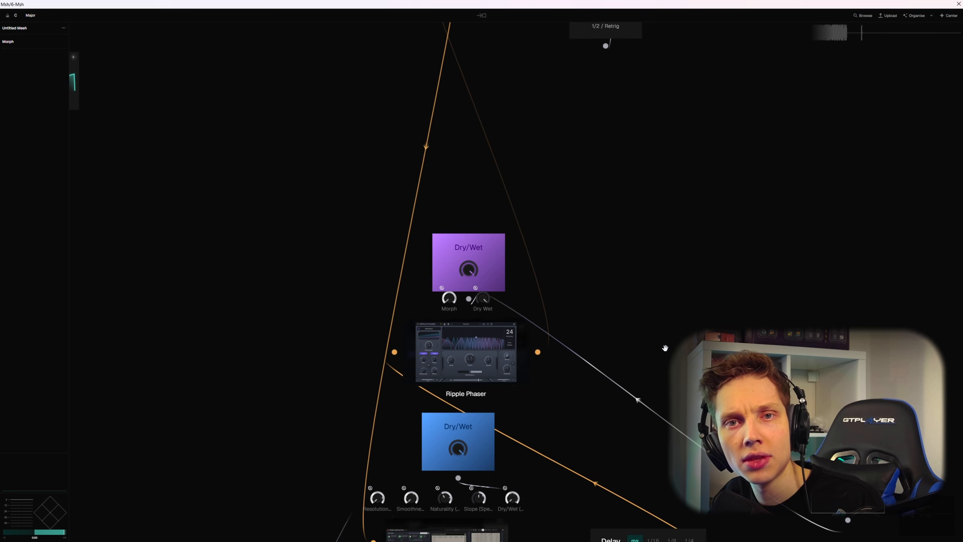
Examine the main chain from the feedback Mixer through the BP filter and Dynamics nodes to the parallel chorus branches, and return to the feedback branch
scroll(666, 348, down, 3)
drag(691, 252, 438, 387)
drag(664, 362, 254, 279)
drag(571, 320, 948, 319)
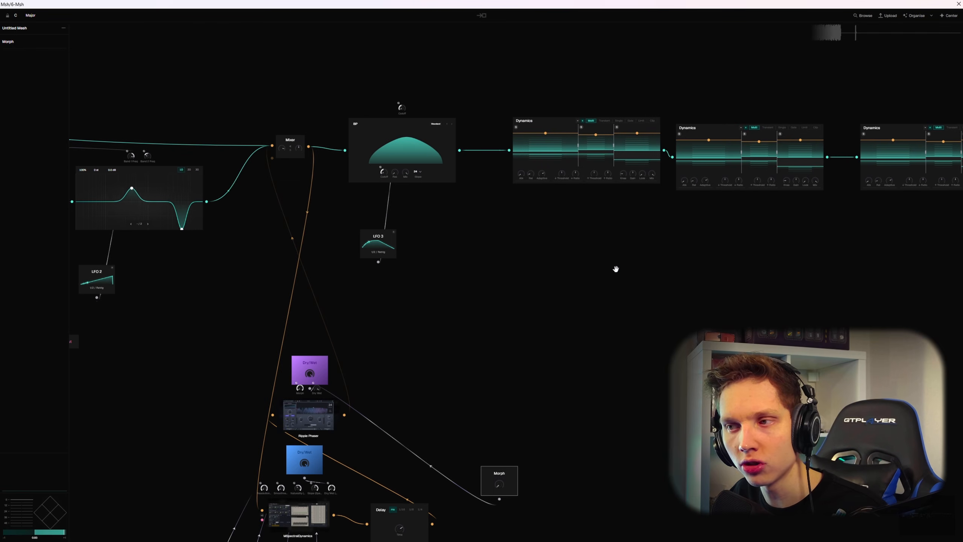
drag(615, 269, 182, 253)
drag(427, 254, 109, 235)
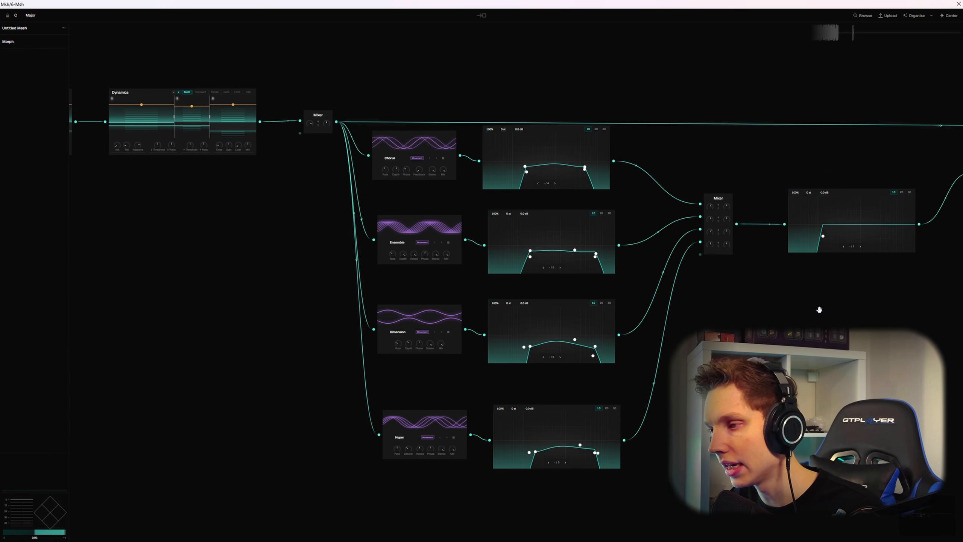
drag(243, 323, 724, 286)
scroll(172, 269, up, 3)
drag(172, 269, 619, 196)
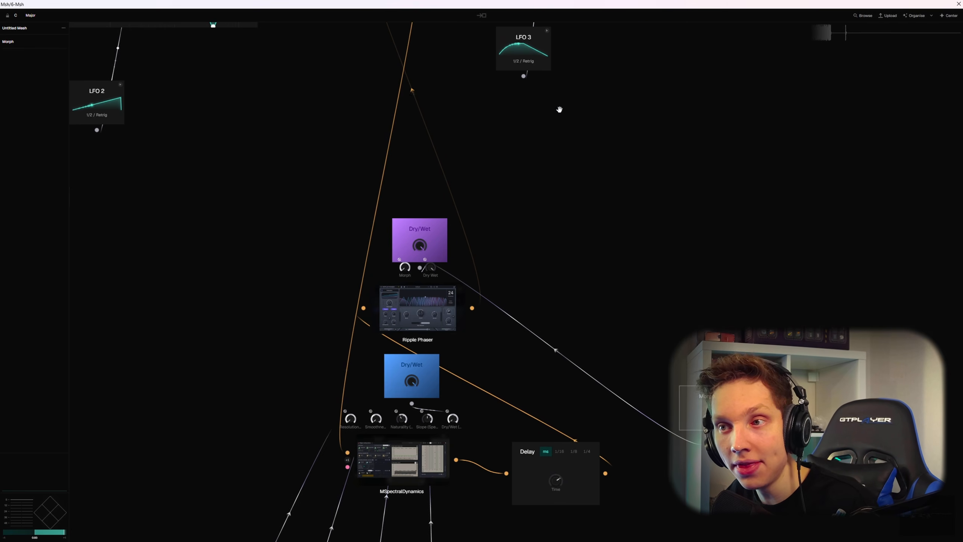
Add a Utility node in the empty area below the EQ and connect its output back to its own input as a feedback example
drag(559, 109, 645, 359)
right_click(370, 329)
click(393, 335)
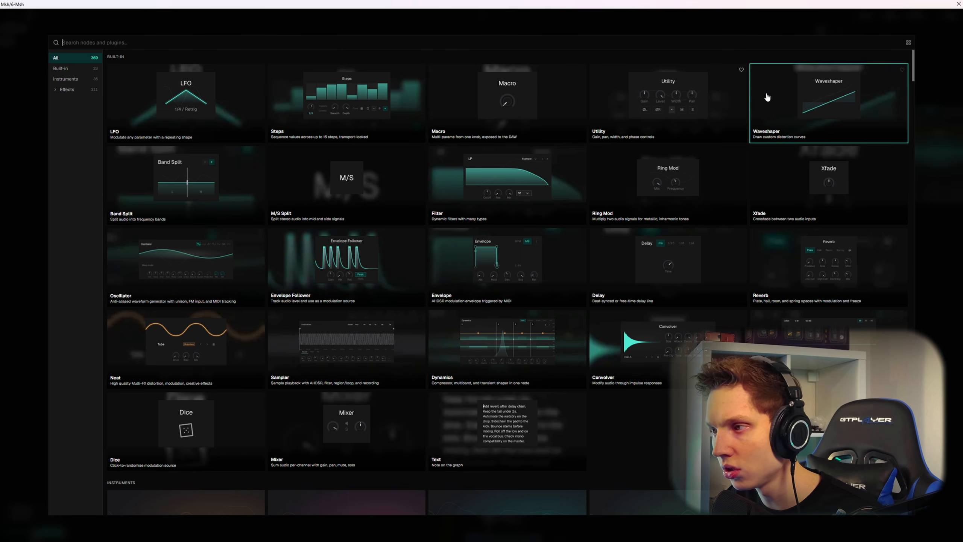
click(667, 98)
drag(403, 349, 318, 337)
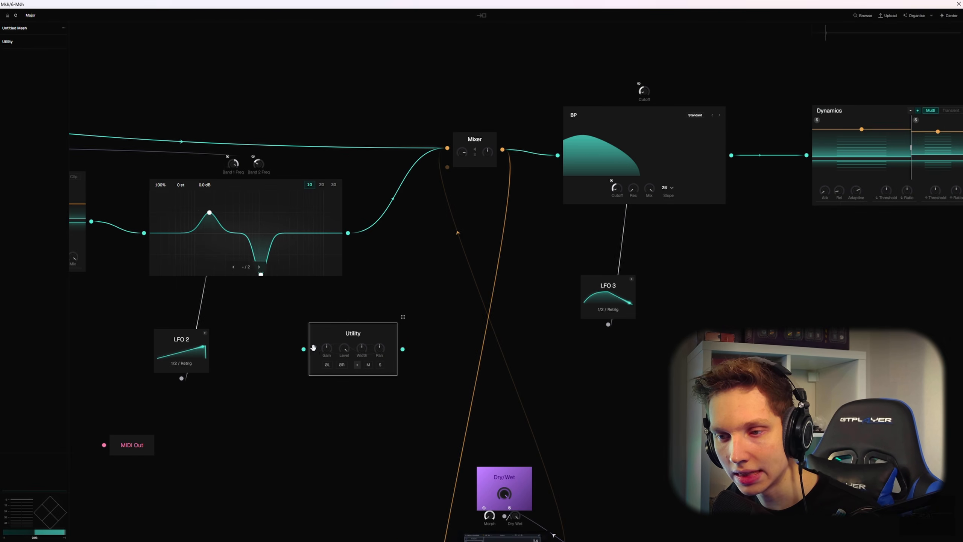
drag(303, 349, 402, 349)
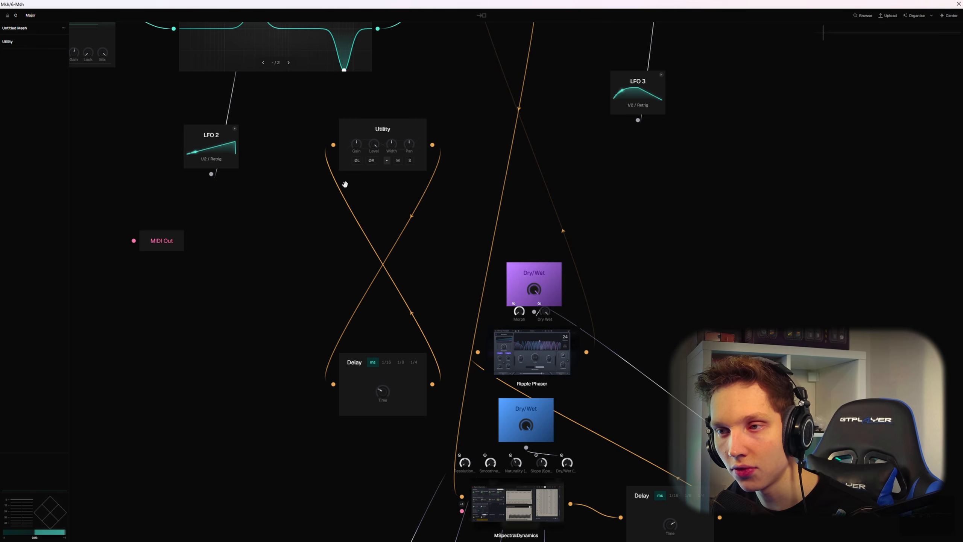
mouse_move(370, 236)
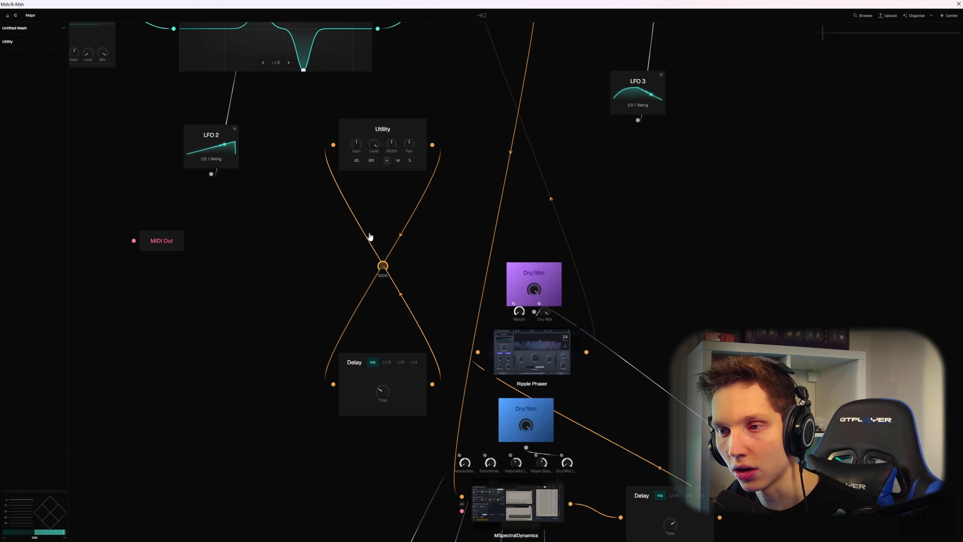
mouse_move(401, 236)
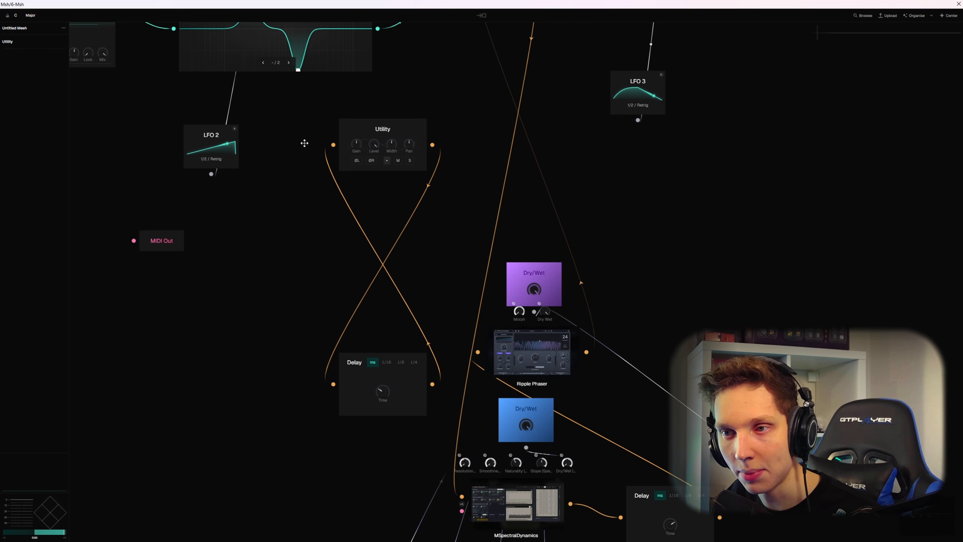
Delete the example Utility and Delay nodes together with their connections
drag(463, 157, 408, 179)
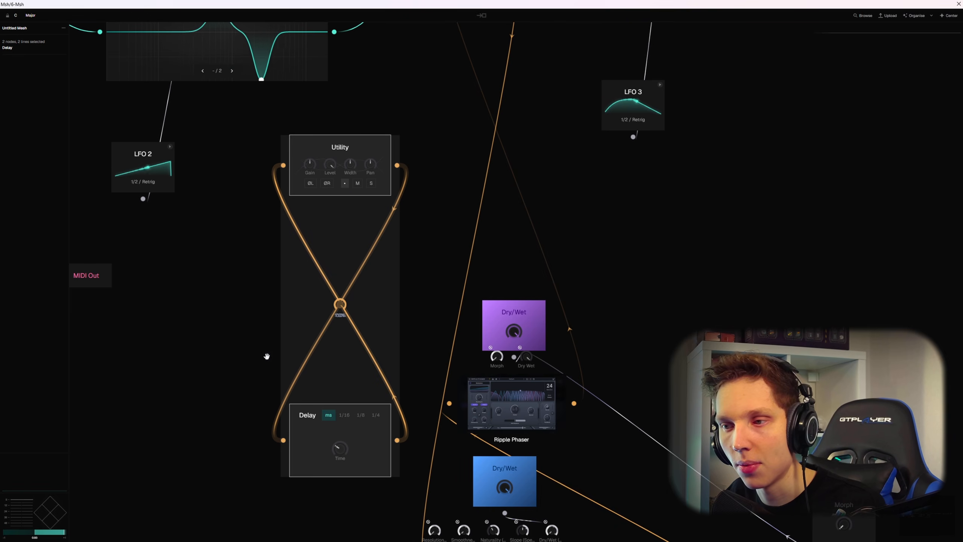
key(Delete)
Add a Macro node in the empty area beside the purple Dry/Wet macro of the Ripple Phaser
double_click(777, 291)
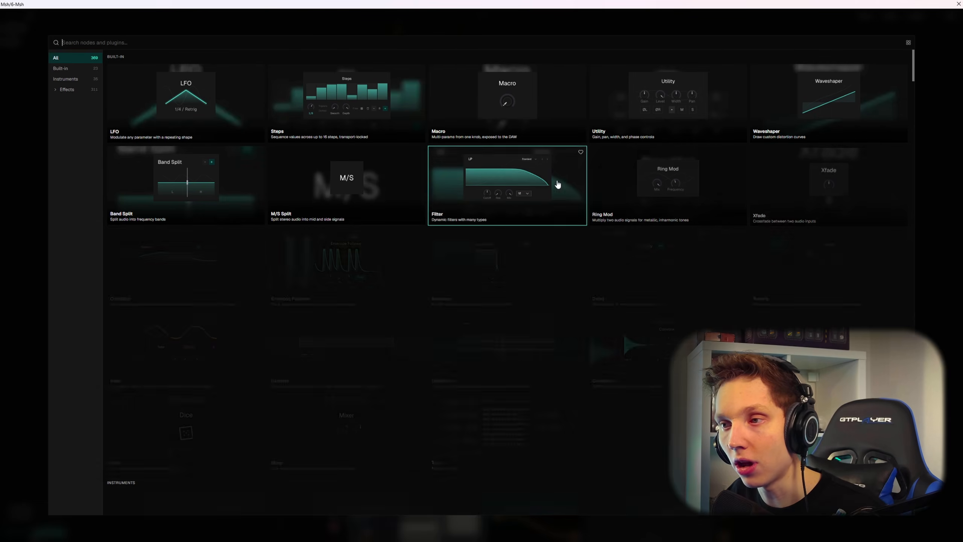
click(523, 103)
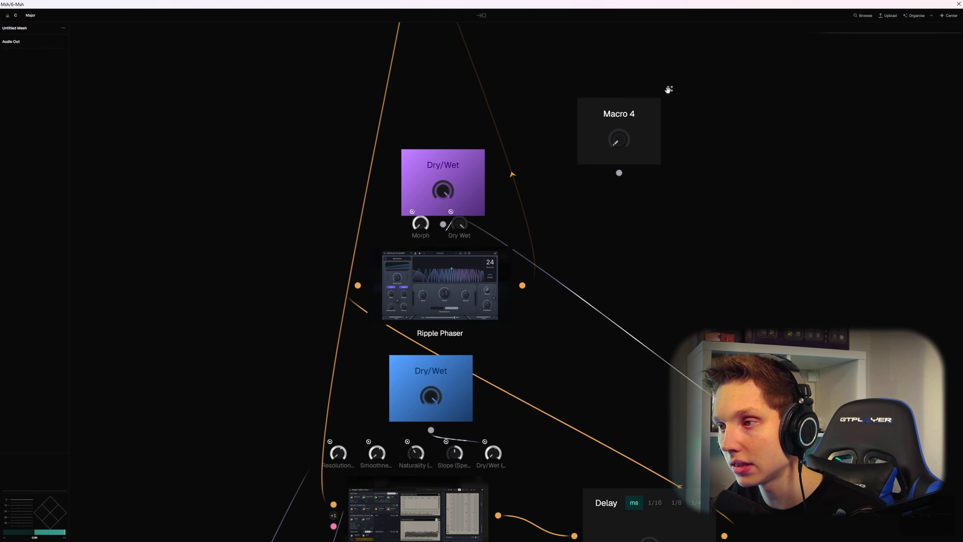
click(721, 104)
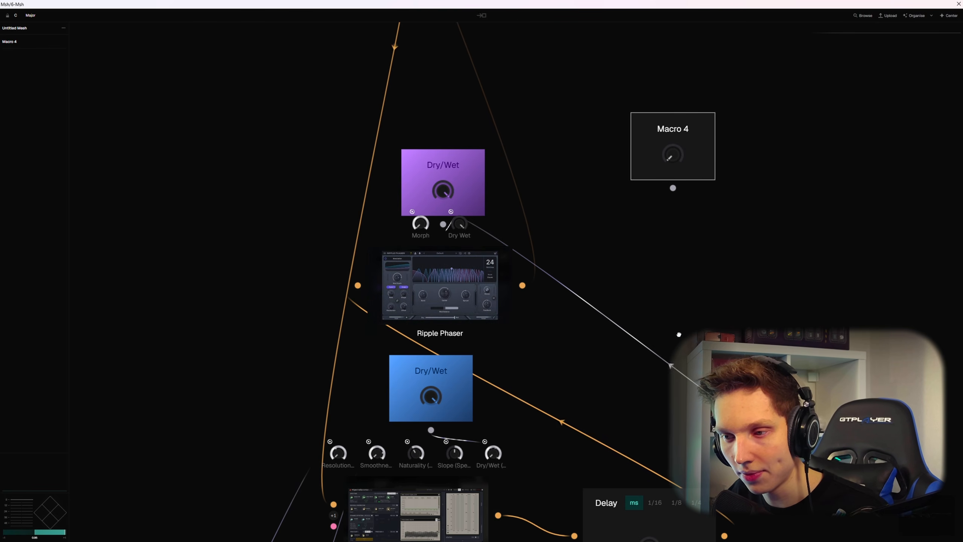
drag(678, 334, 700, 206)
drag(621, 258, 511, 490)
scroll(511, 490, up, 1)
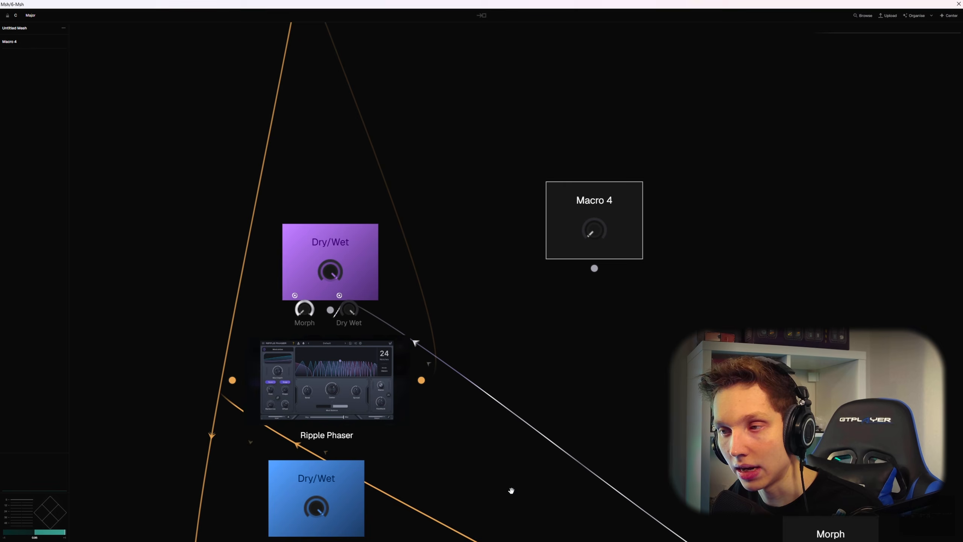
Set the color of the new Macro node to orange
right_click(604, 207)
mouse_move(635, 246)
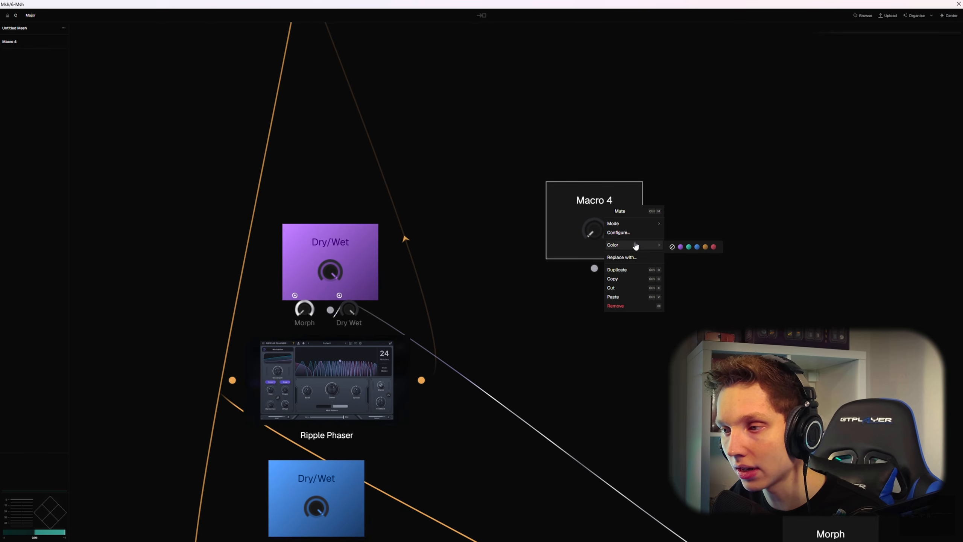
click(706, 247)
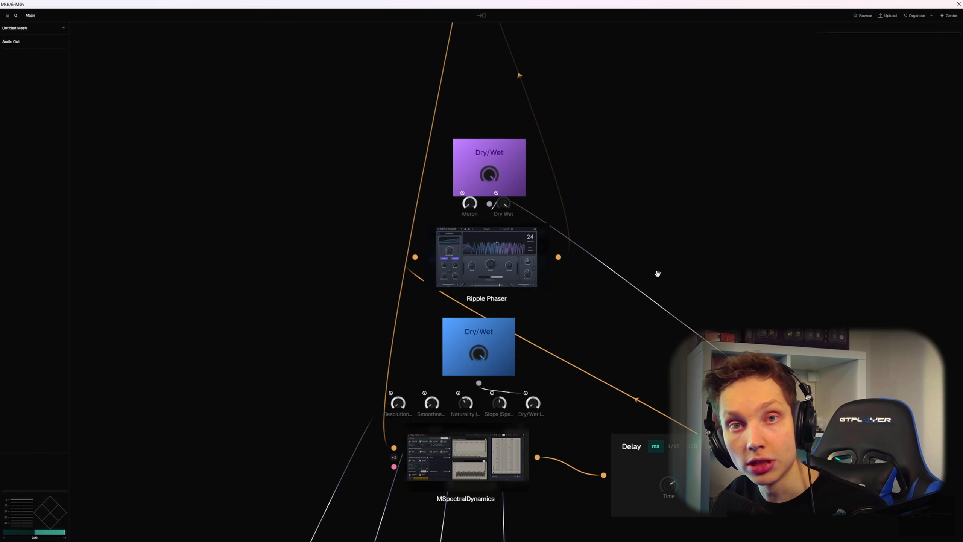
Add a Dice node in the empty area near Dice 1, below MSpectralDynamics, and roll it once
drag(611, 304, 577, 166)
drag(441, 451, 511, 230)
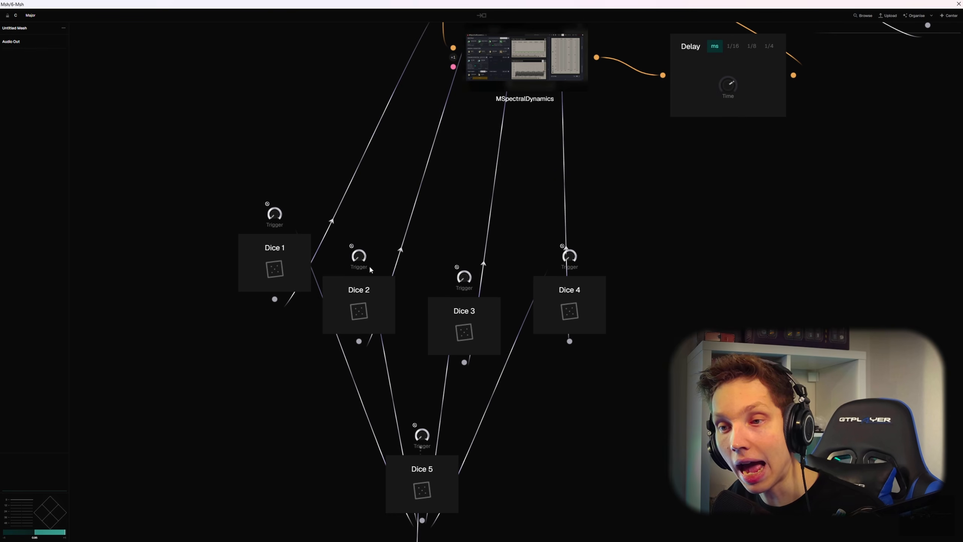
double_click(175, 129)
click(207, 424)
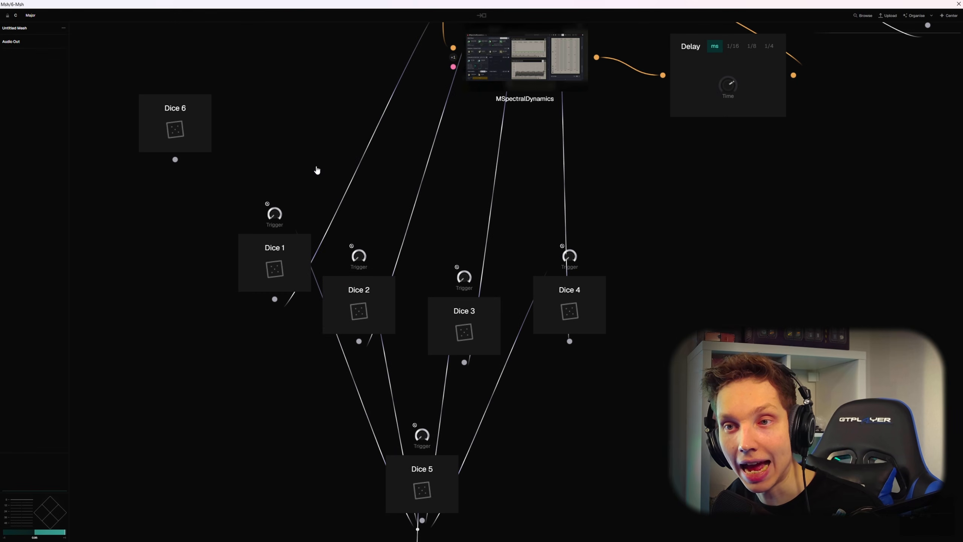
scroll(127, 101, up, 2)
drag(278, 132, 380, 250)
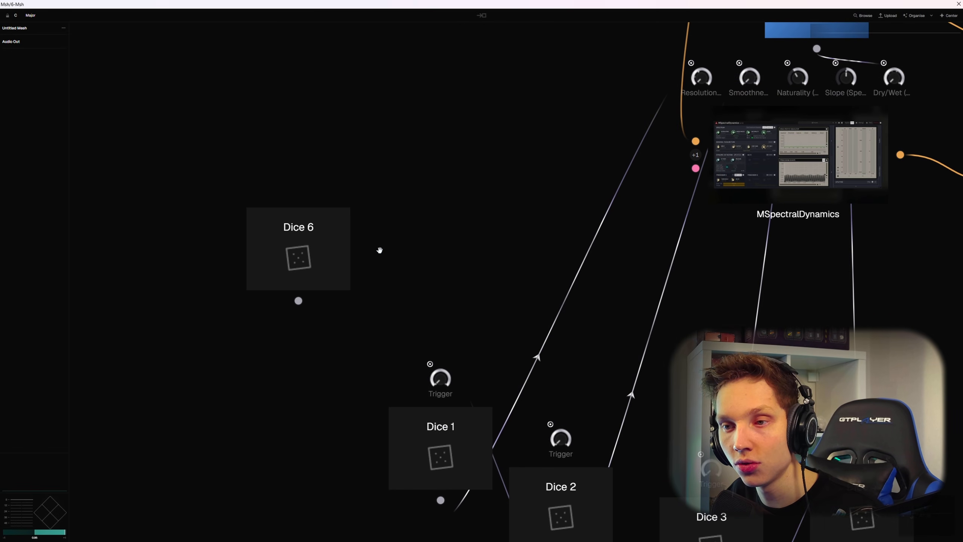
click(300, 262)
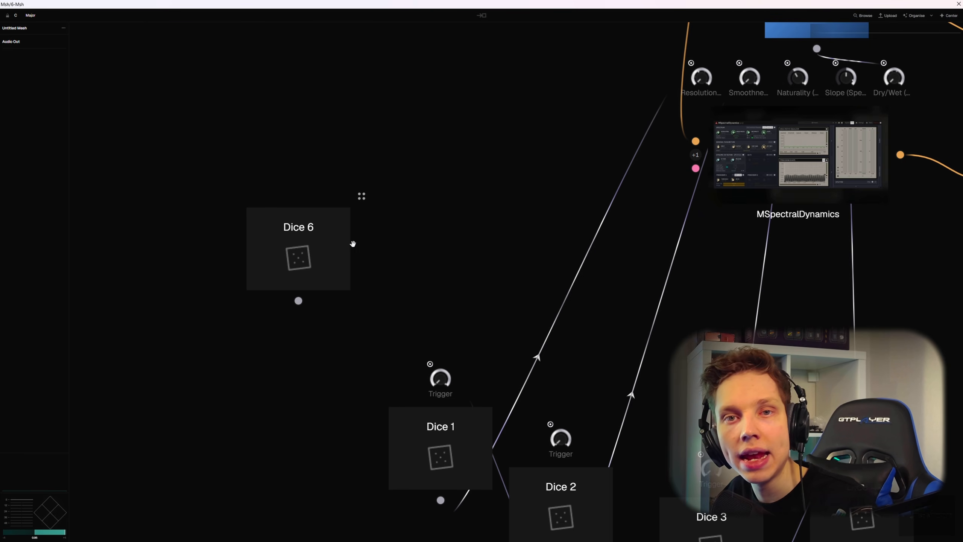
Connect the new Dice node's output to the Attack parameter of MSpectralDynamics
scroll(392, 216, down, 3)
drag(378, 219, 230, 419)
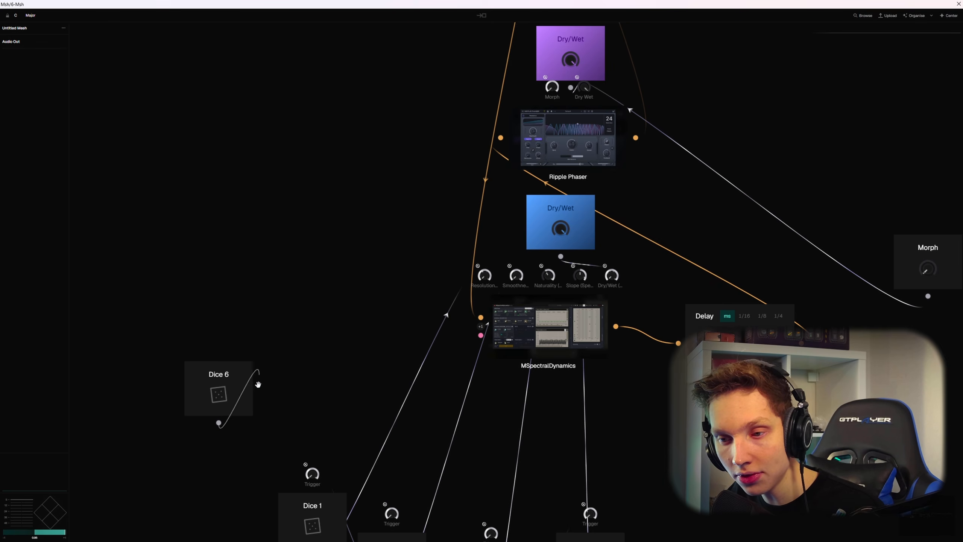
drag(321, 406, 550, 328)
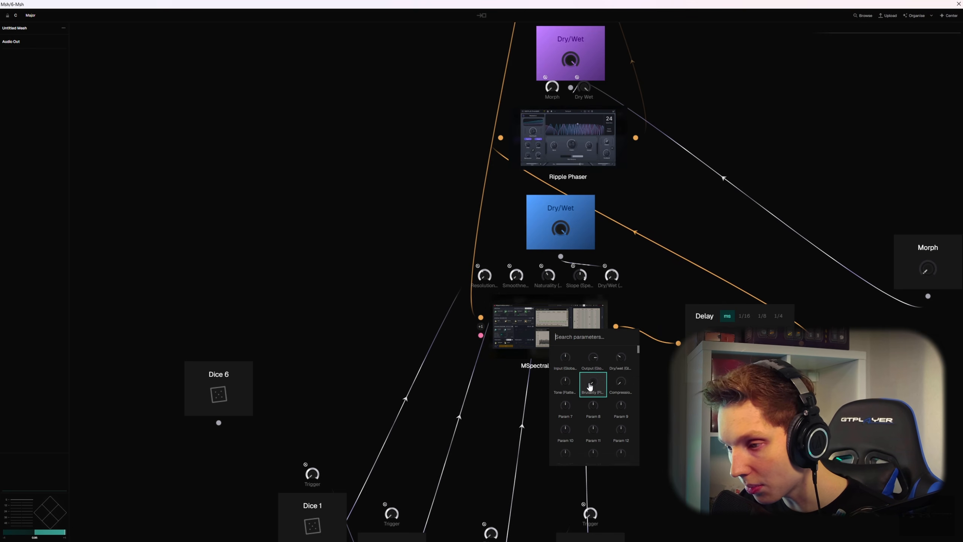
scroll(601, 398, down, 5)
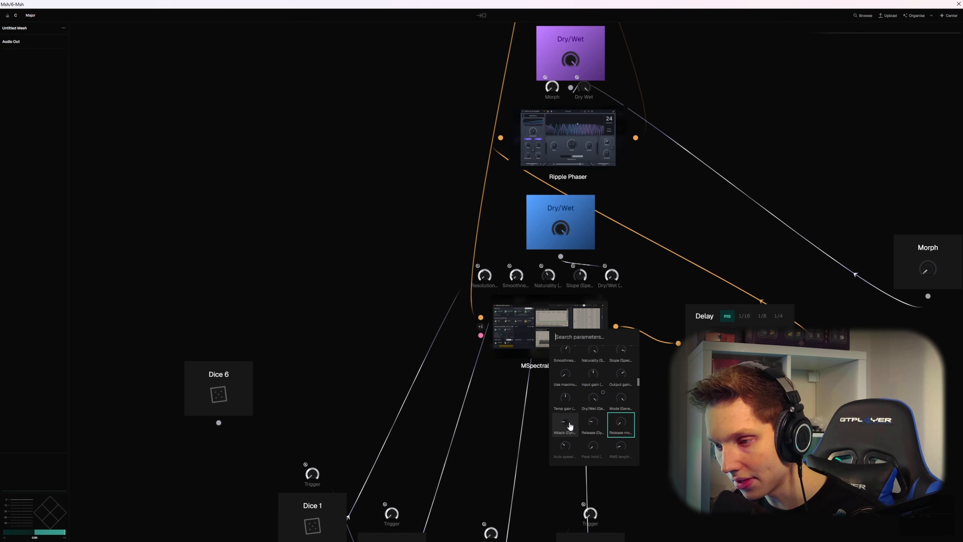
click(568, 421)
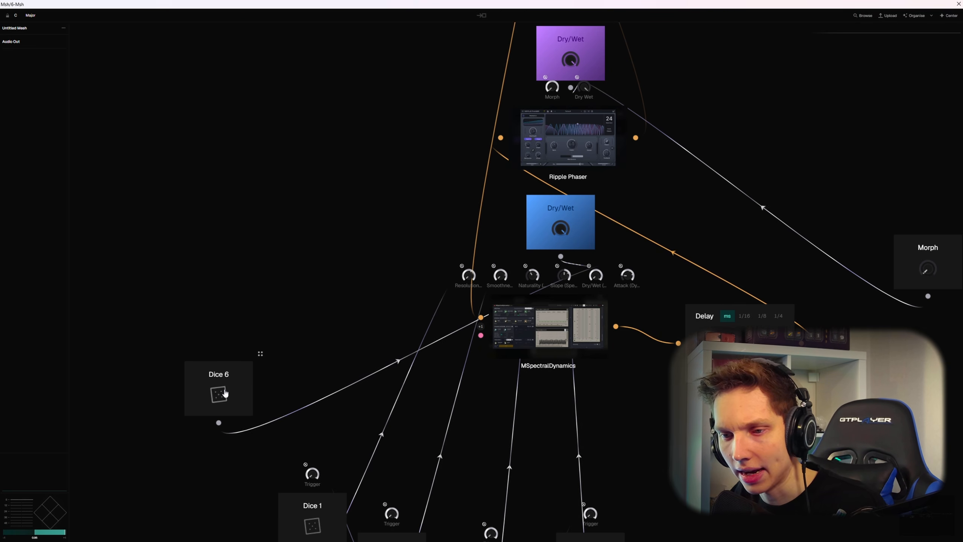
Examine how Dice 1 to 4 connect to MSpectralDynamics and how Dice 5 and LFO 5 feed their triggers
drag(731, 267, 253, 413)
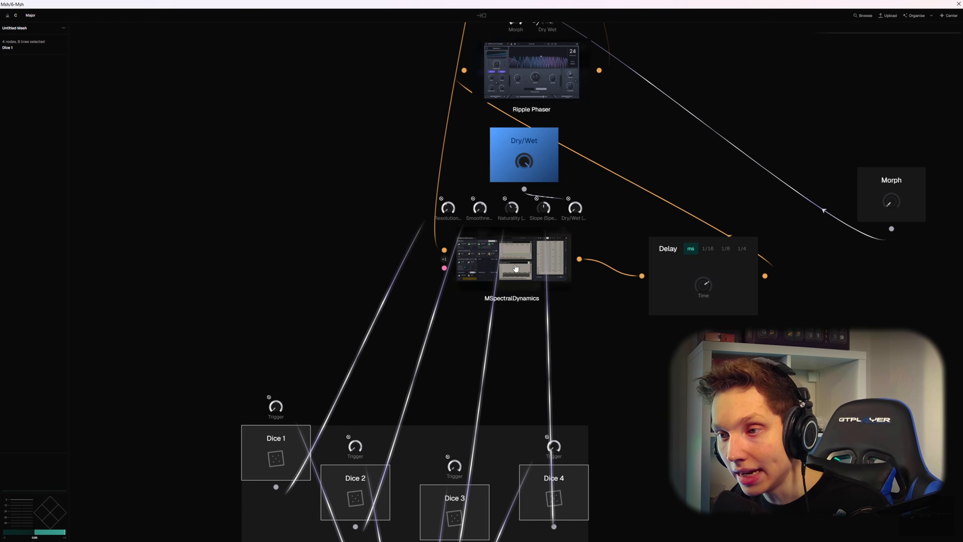
scroll(460, 215, up, 3)
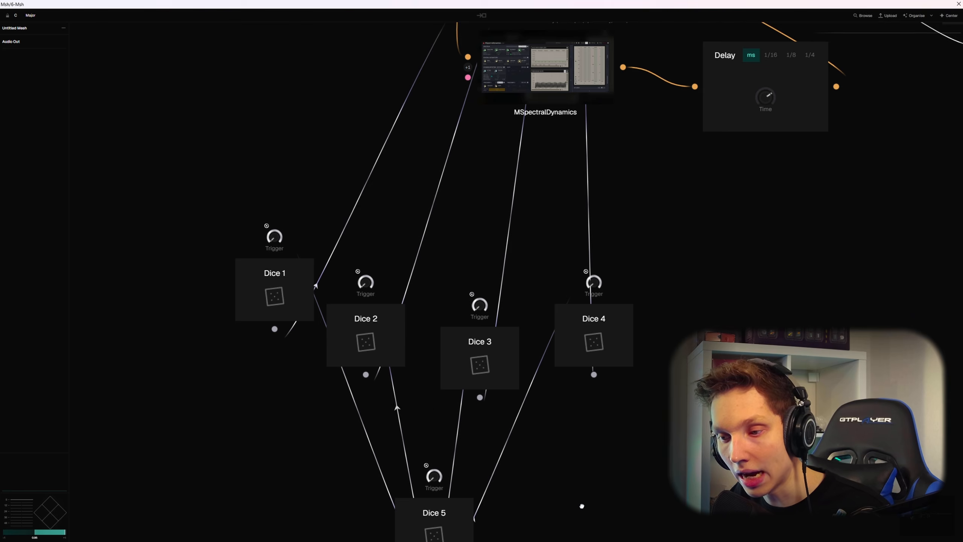
drag(581, 506, 609, 428)
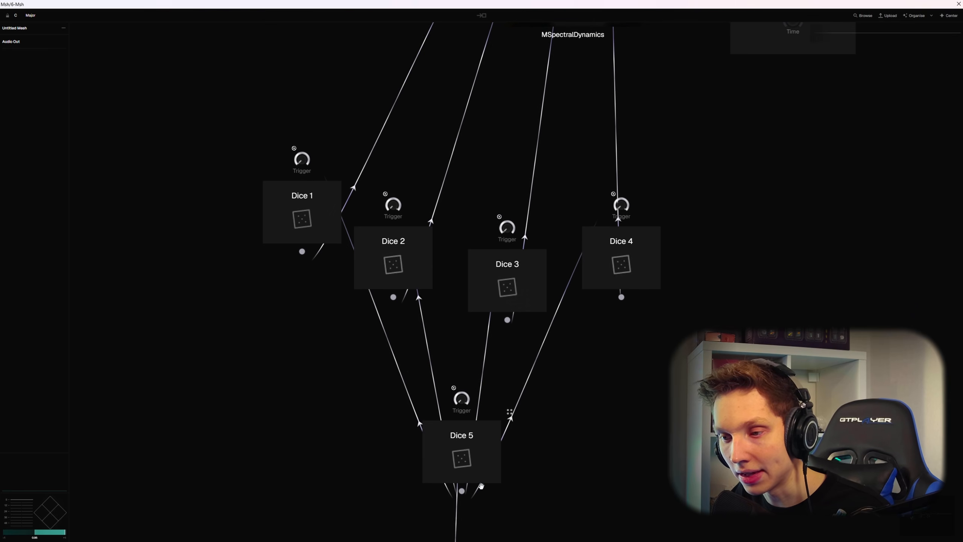
scroll(492, 450, up, 2)
scroll(465, 465, down, 3)
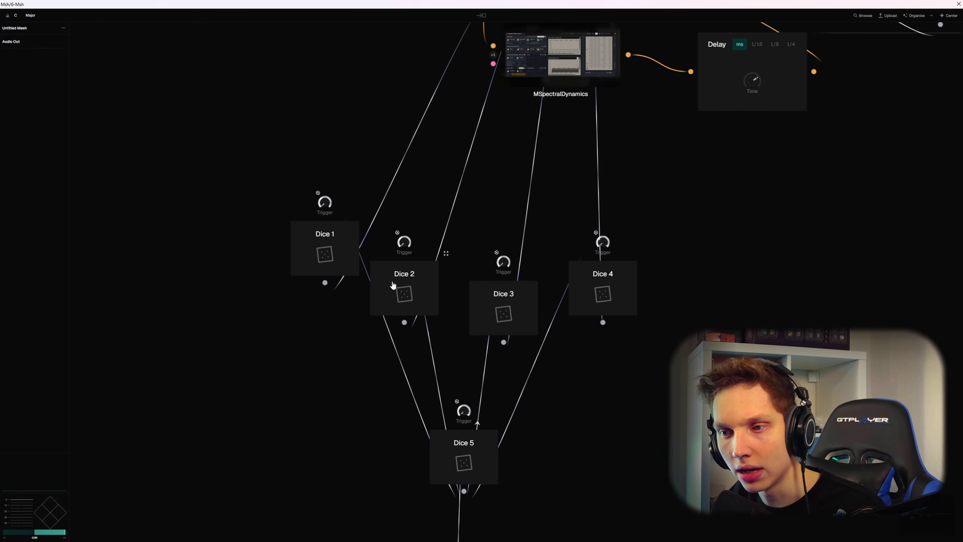
drag(594, 383, 568, 243)
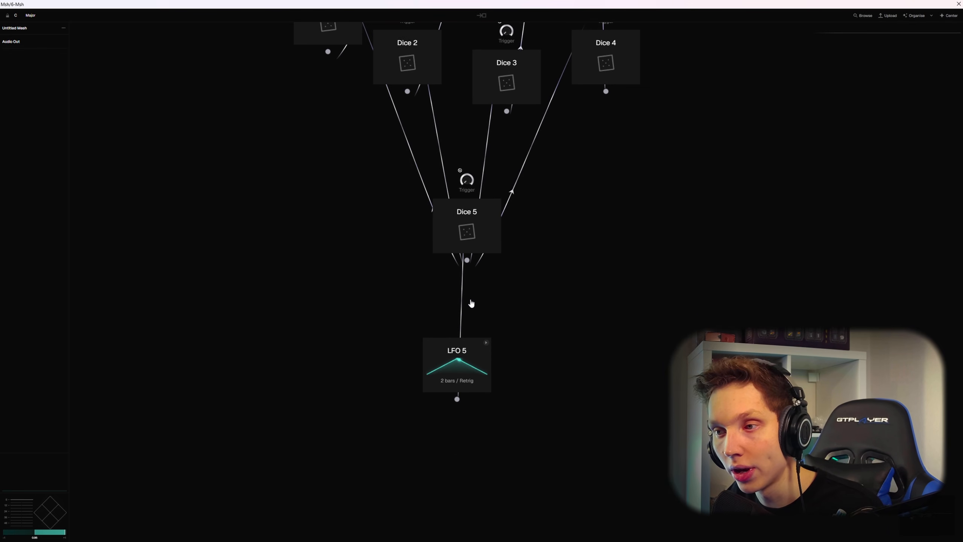
drag(710, 92, 701, 287)
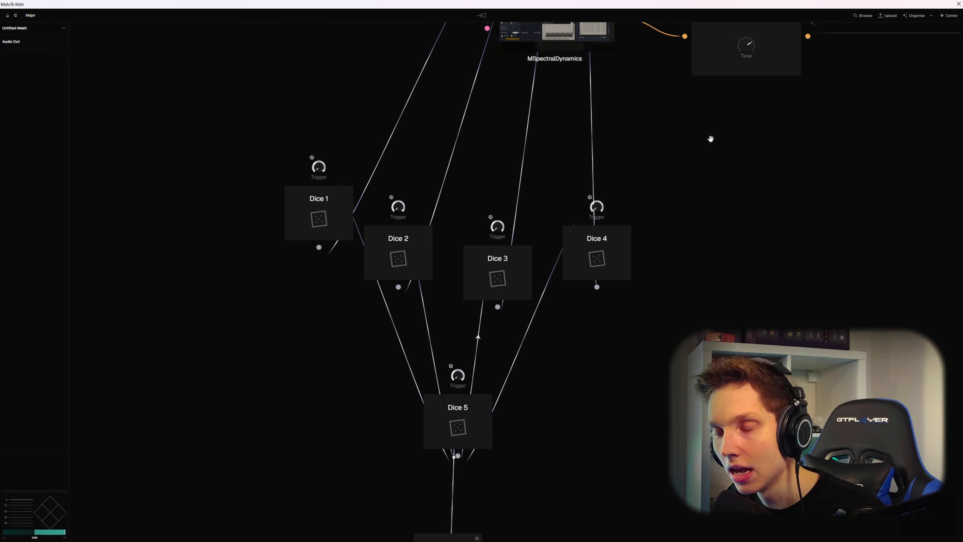
Review the Dice modulation between MSpectralDynamics and LFO 5, and return to the feedback loop below the Mixer
drag(710, 139, 686, 321)
scroll(502, 304, up, 1)
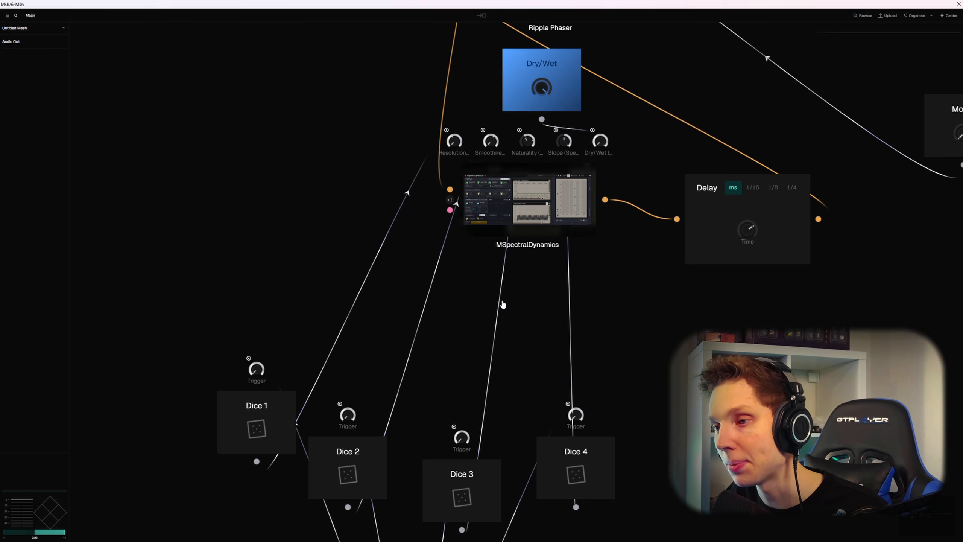
drag(502, 304, 548, 140)
scroll(562, 136, down, 4)
scroll(574, 279, up, 2)
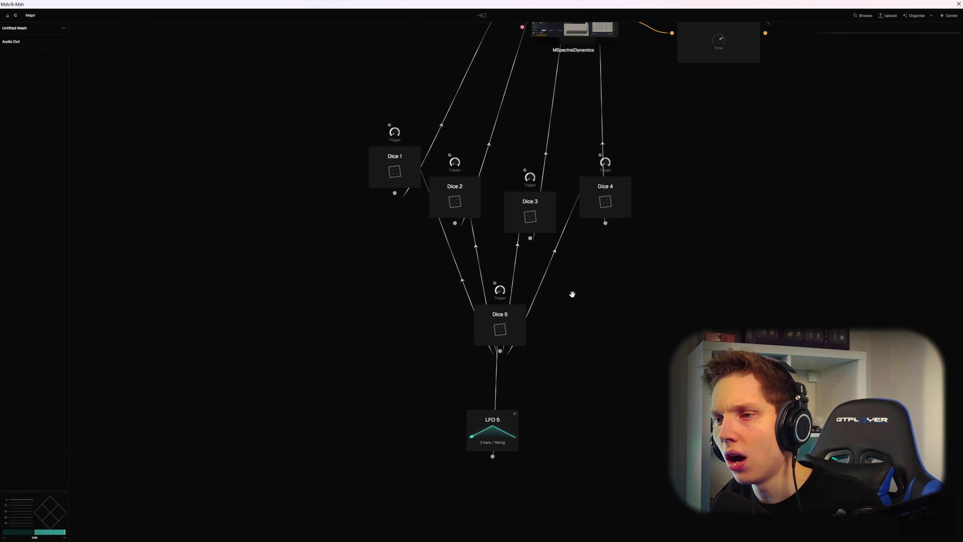
scroll(701, 211, down, 3)
scroll(642, 181, up, 4)
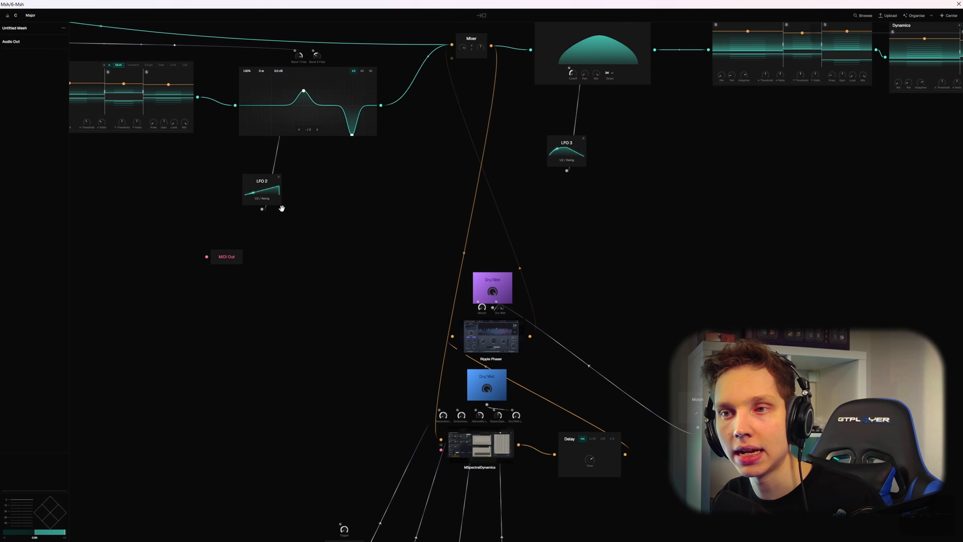
scroll(455, 175, up, 2)
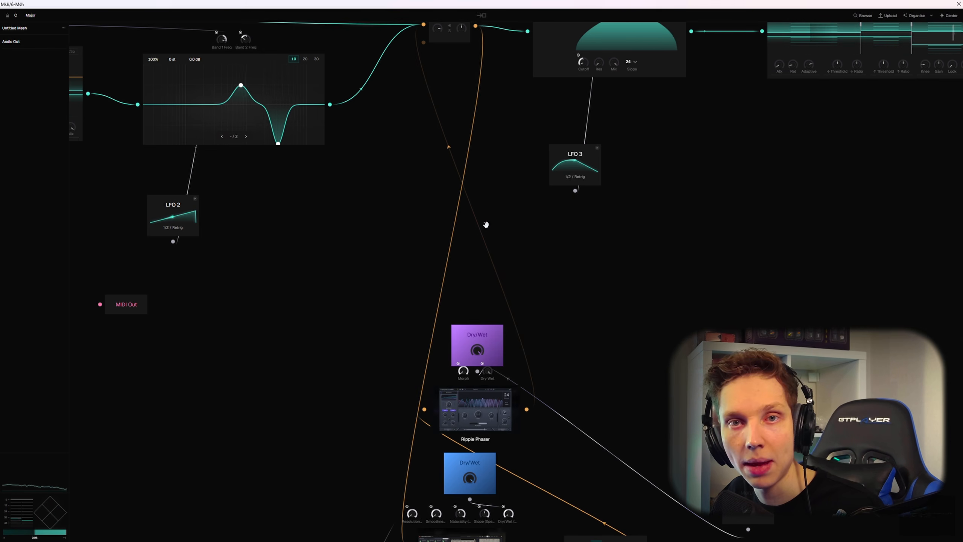
Lower the feedback line from Ripple Phaser to the Mixer to 0%, and raise its amount again
mouse_move(475, 219)
mouse_down()
mouse_move(477, 207)
mouse_move(471, 230)
mouse_move(477, 185)
mouse_move(465, 227)
mouse_up()
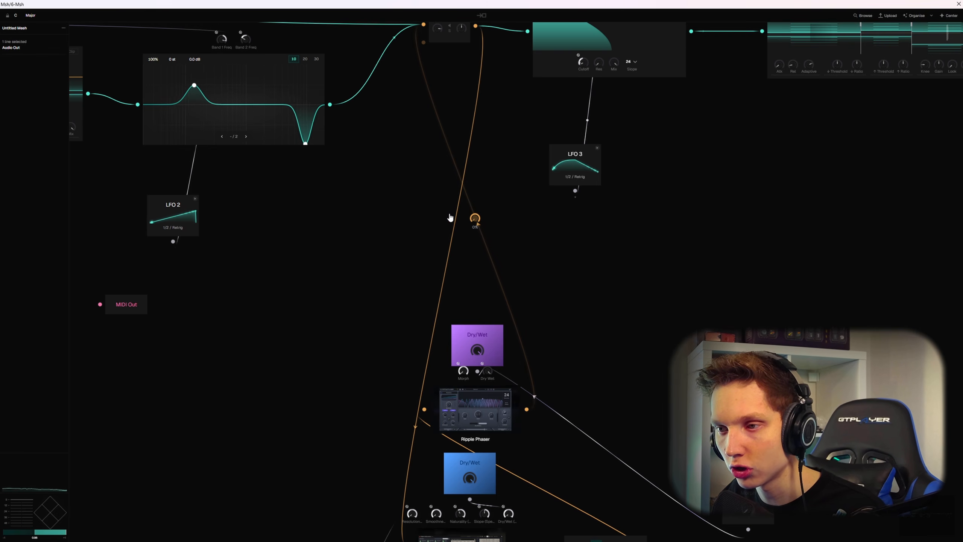
scroll(465, 227, up, 3)
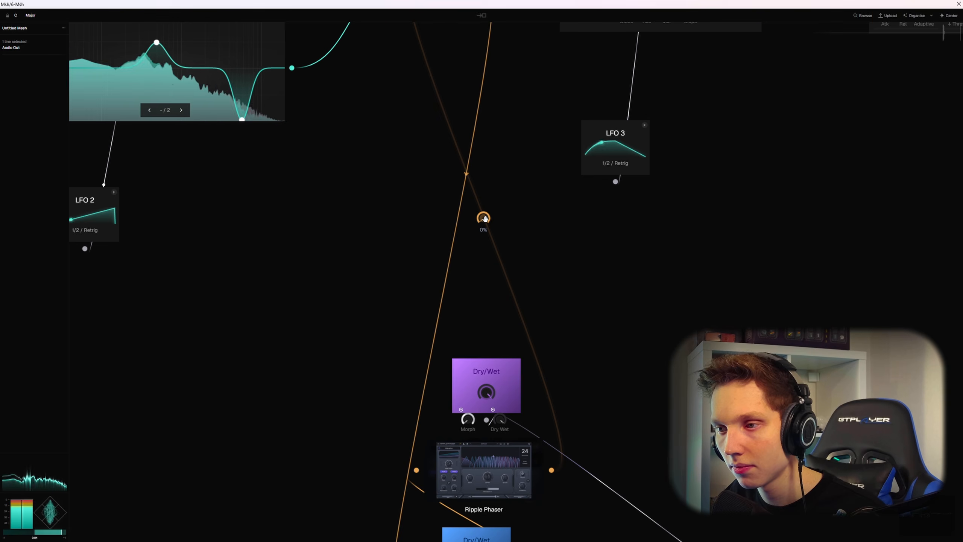
drag(484, 218, 516, 144)
Adjust the purple Dry/Wet macro above Ripple Phaser and the blue Dry/Wet macro above MSpectralDynamics
drag(595, 266, 562, 153)
drag(645, 286, 552, 184)
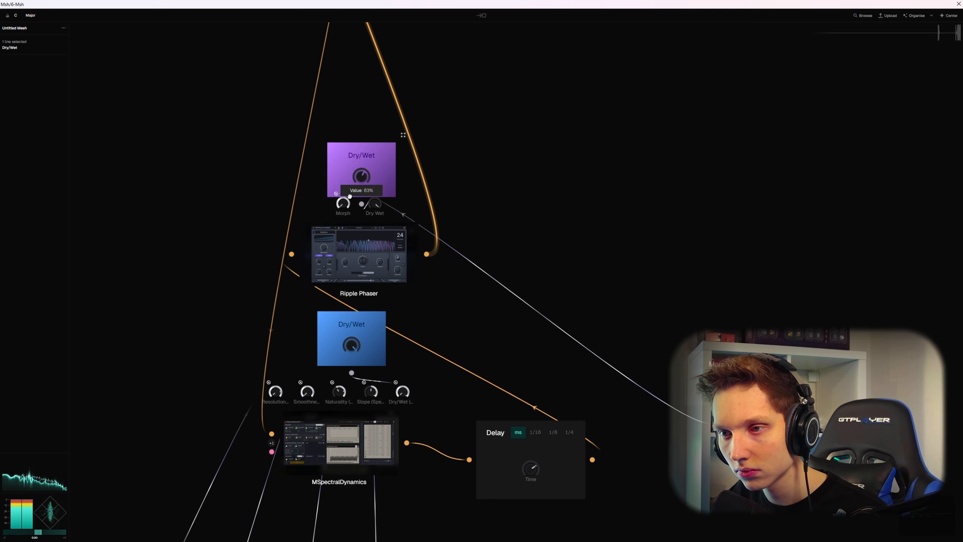
click(376, 142)
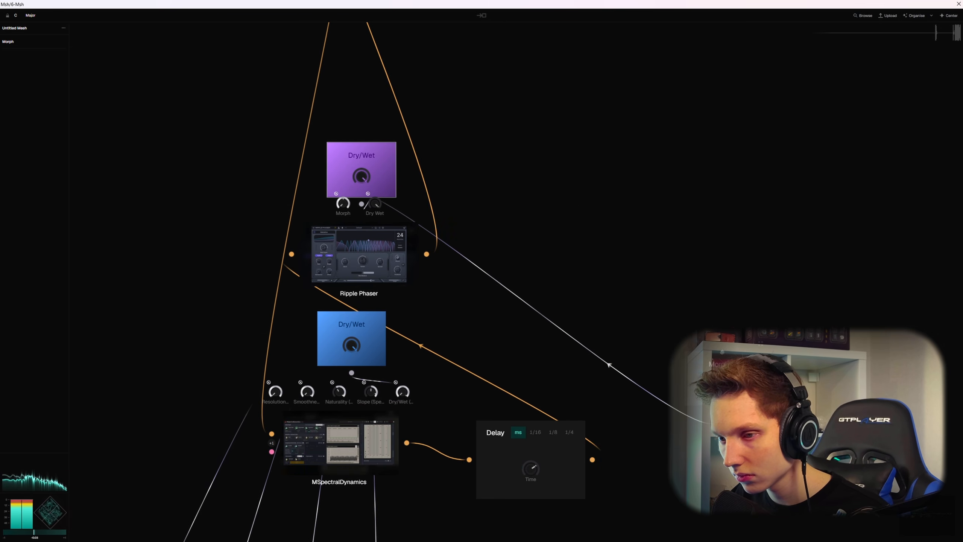
drag(340, 362, 340, 384)
drag(513, 442, 668, 215)
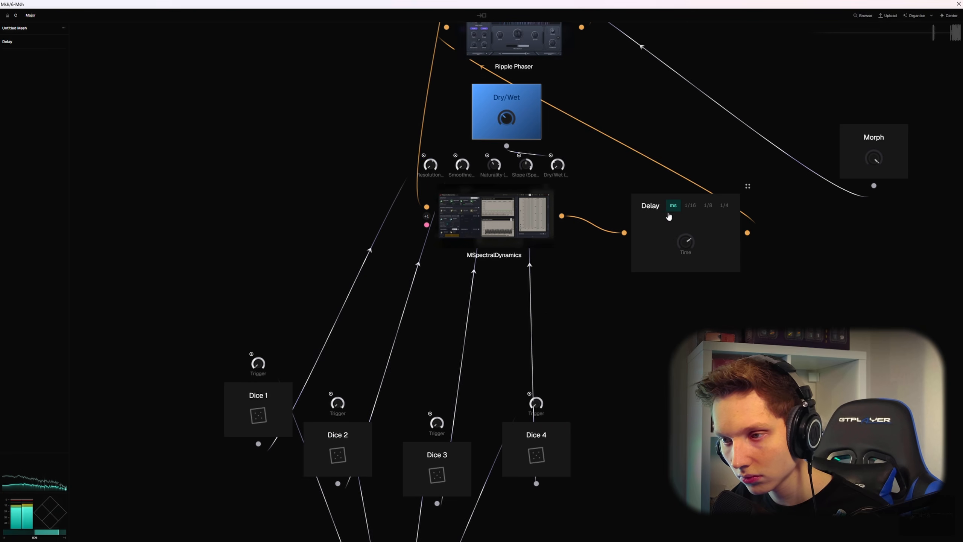
Open the MSpectralDynamics editor and move its window clear of the Ripple Phaser and its macro
double_click(516, 214)
drag(625, 142, 562, 143)
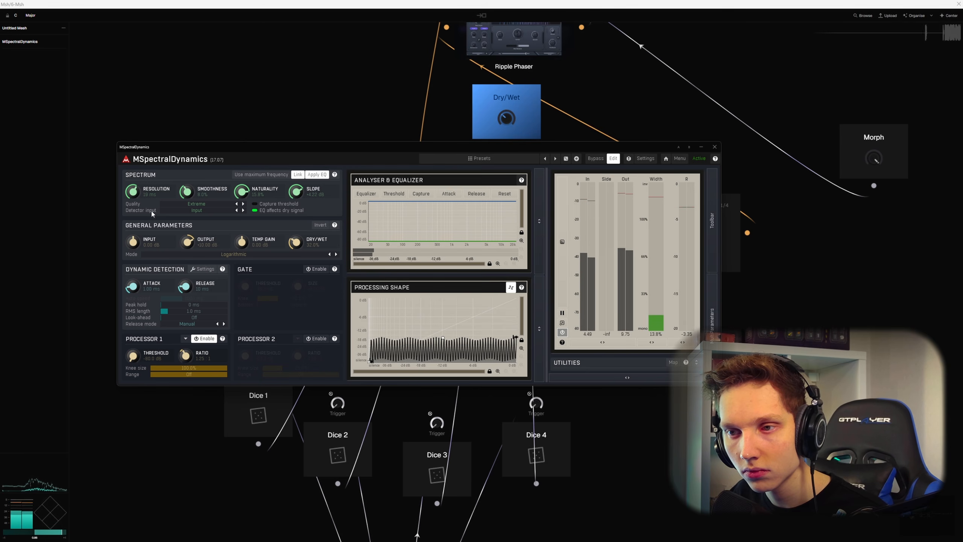
drag(838, 281, 837, 312)
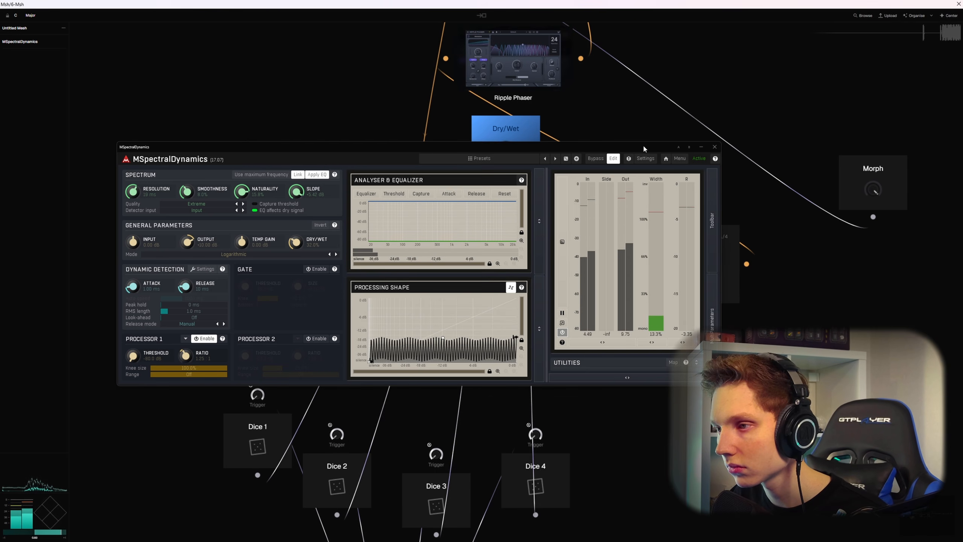
drag(643, 145, 498, 380)
scroll(625, 156, up, 1)
scroll(623, 155, down, 1)
drag(623, 155, 610, 292)
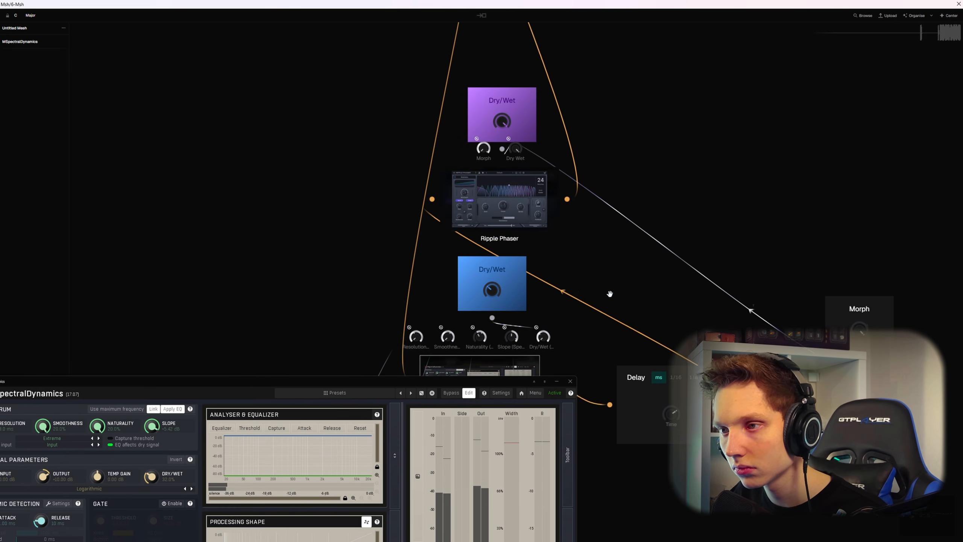
Check the Ripple Phaser editor, and close both it and the MSpectralDynamics editor
scroll(608, 292, up, 1)
double_click(484, 189)
drag(493, 148, 449, 14)
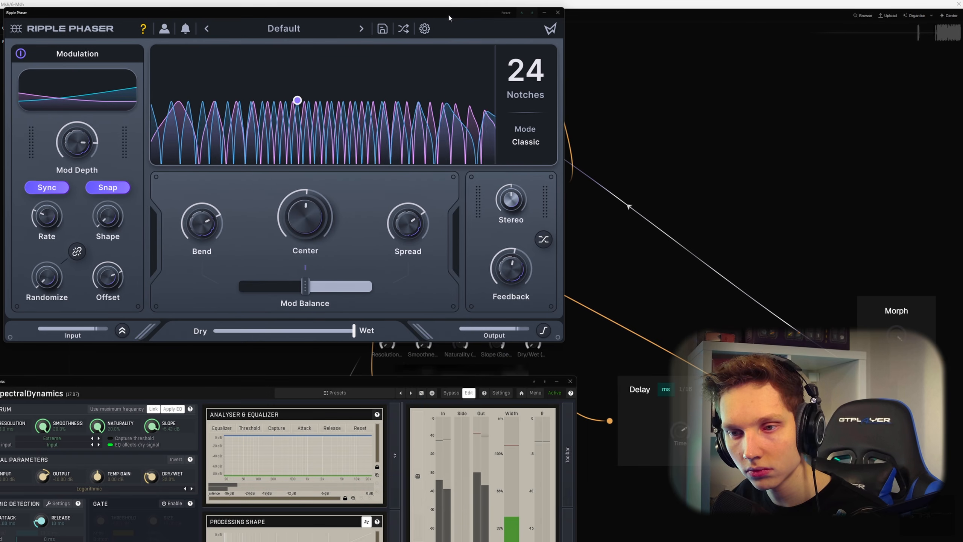
click(558, 13)
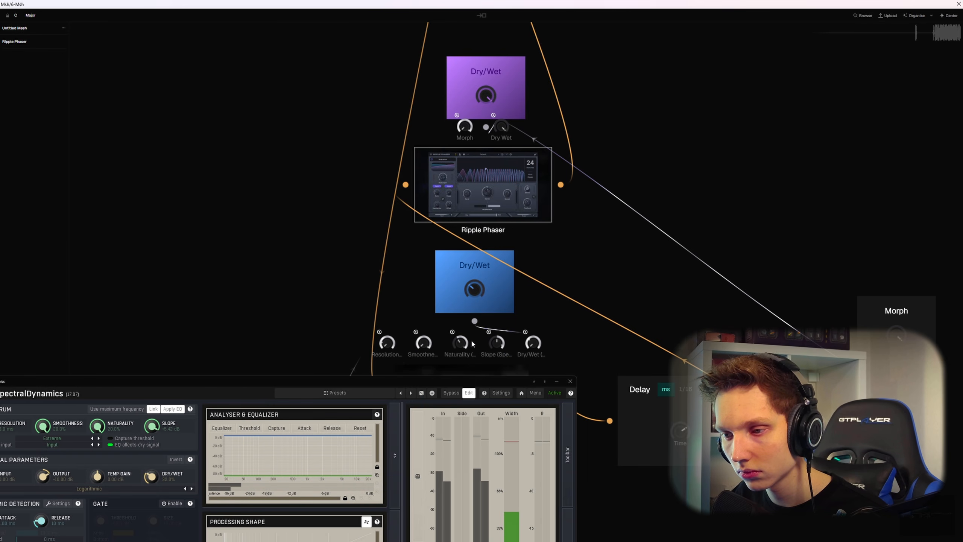
drag(466, 380, 545, 168)
click(650, 168)
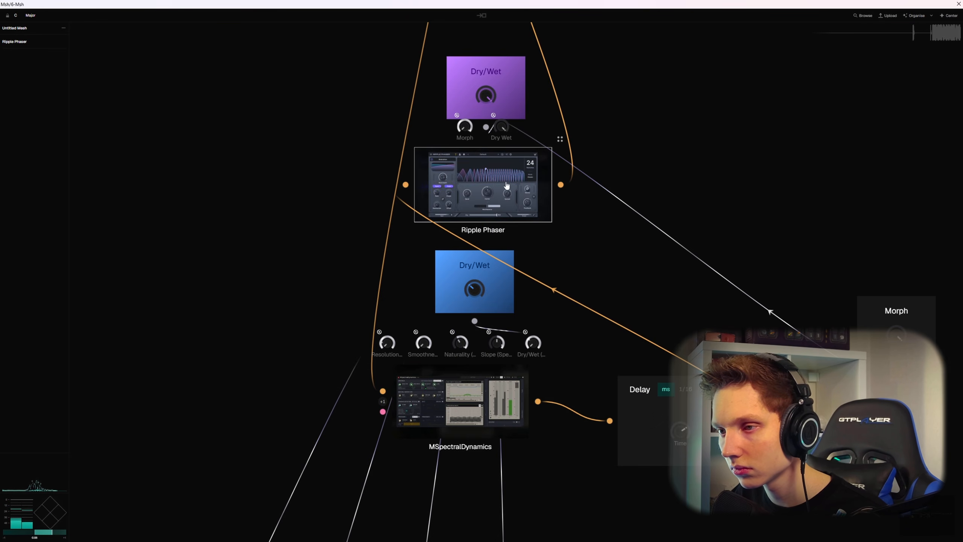
Try the Clean and Disperse modes in the Ripple Phaser editor, and return the mode to Classic
double_click(502, 184)
click(525, 142)
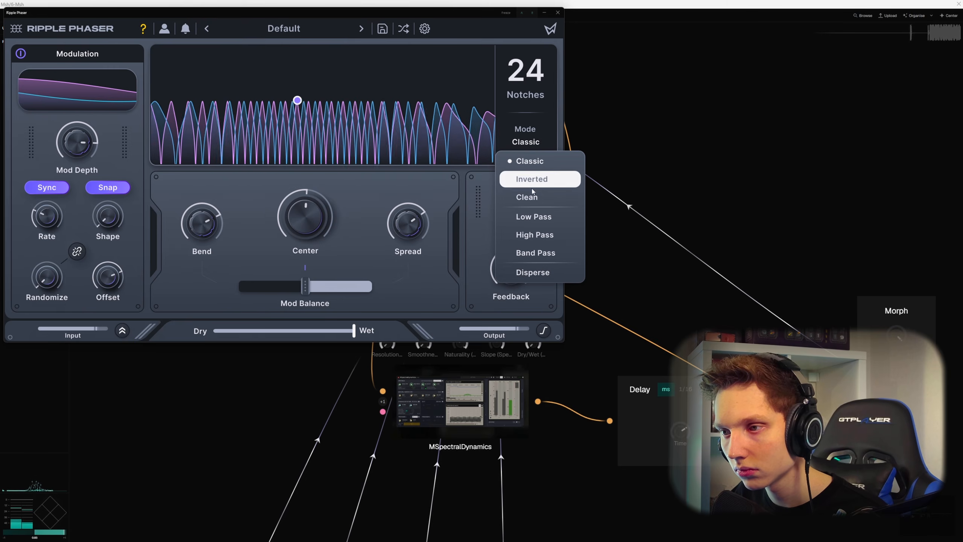
click(522, 195)
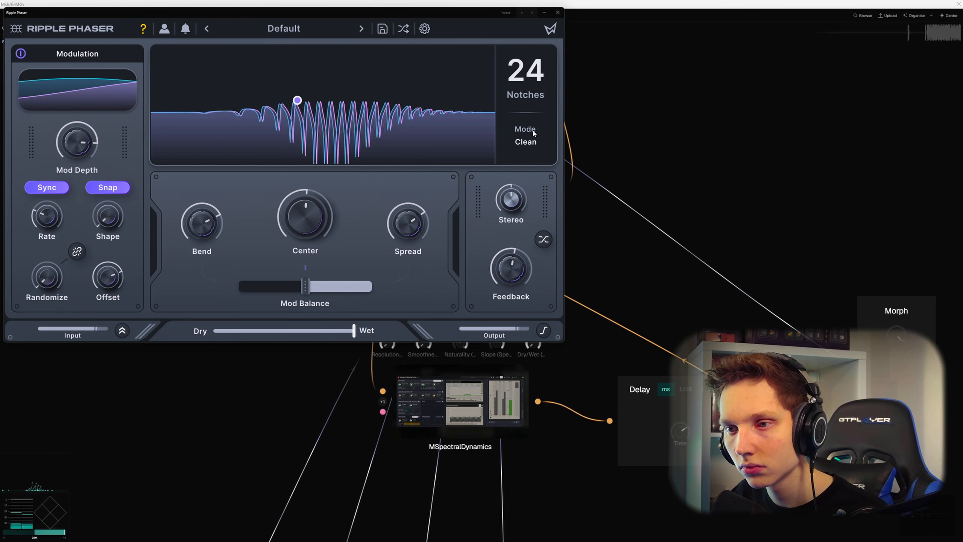
click(521, 143)
click(534, 273)
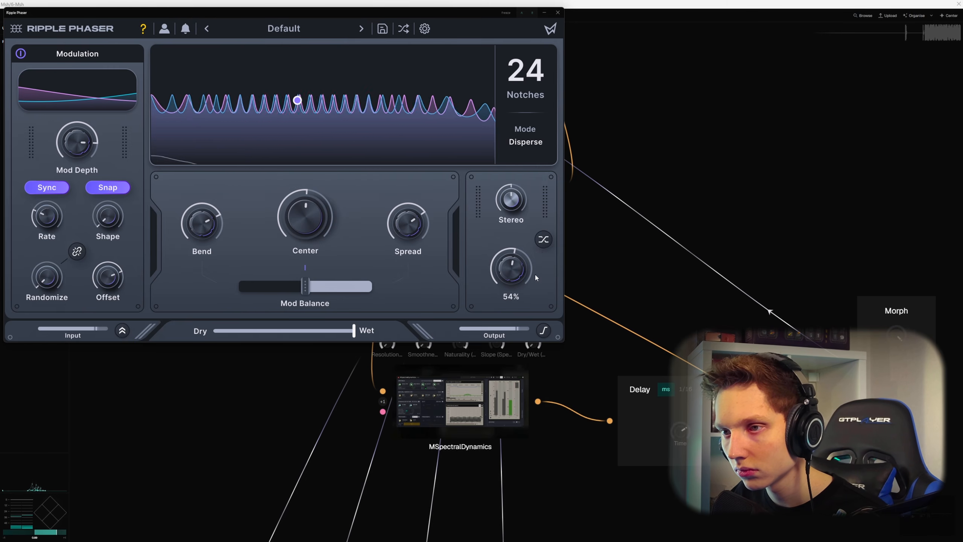
click(529, 144)
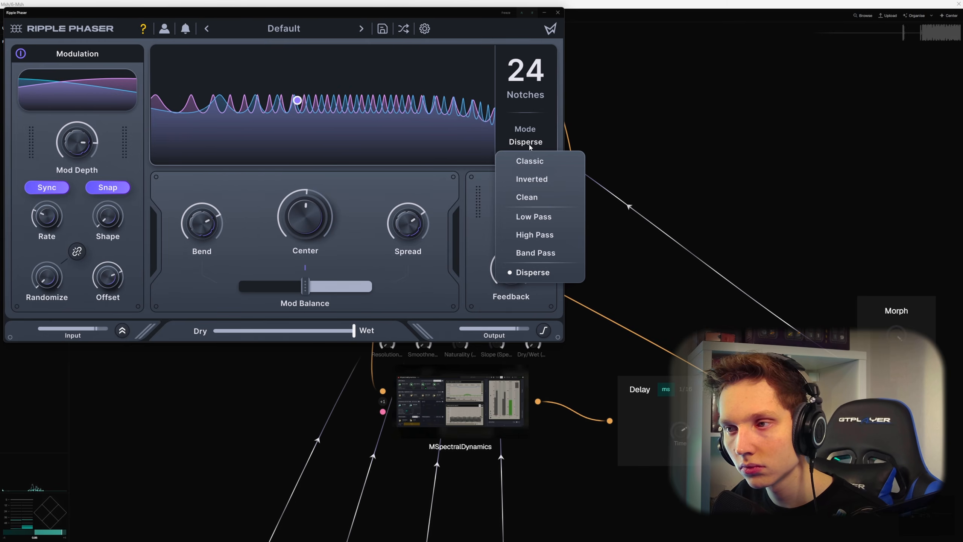
click(528, 161)
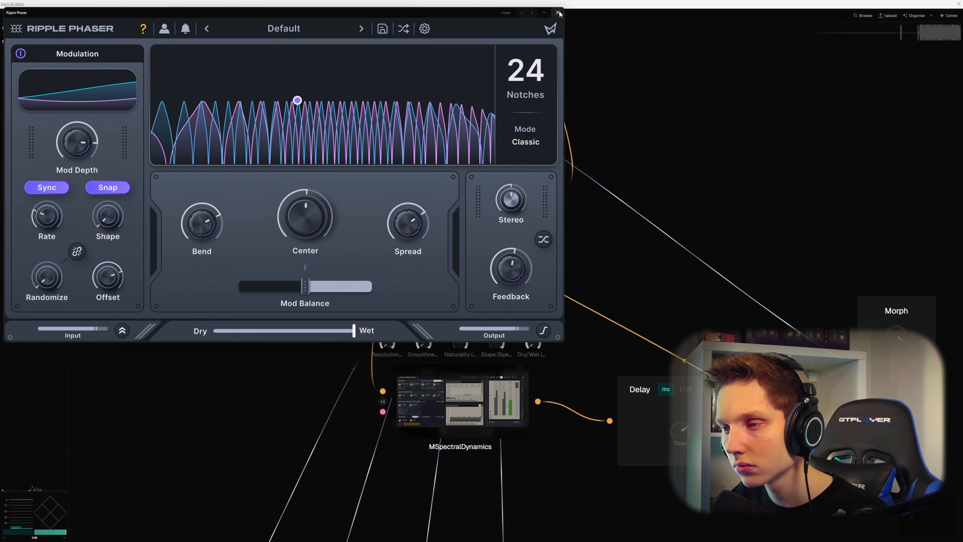
Sweep the Morph macro that modulates Ripple Phaser, and set the feedback line into the Mixer to 100%
drag(897, 335, 896, 406)
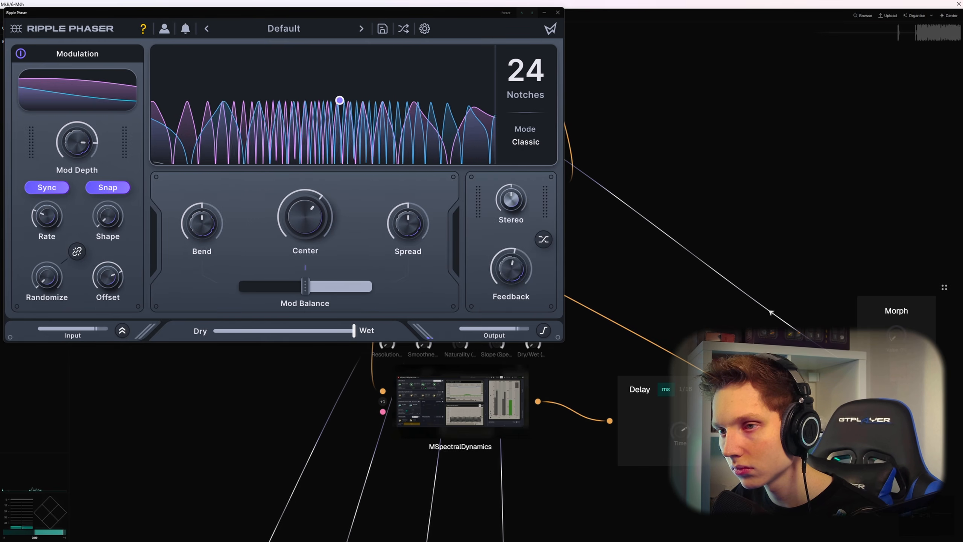
click(558, 12)
drag(737, 208, 689, 433)
scroll(433, 131, down, 1)
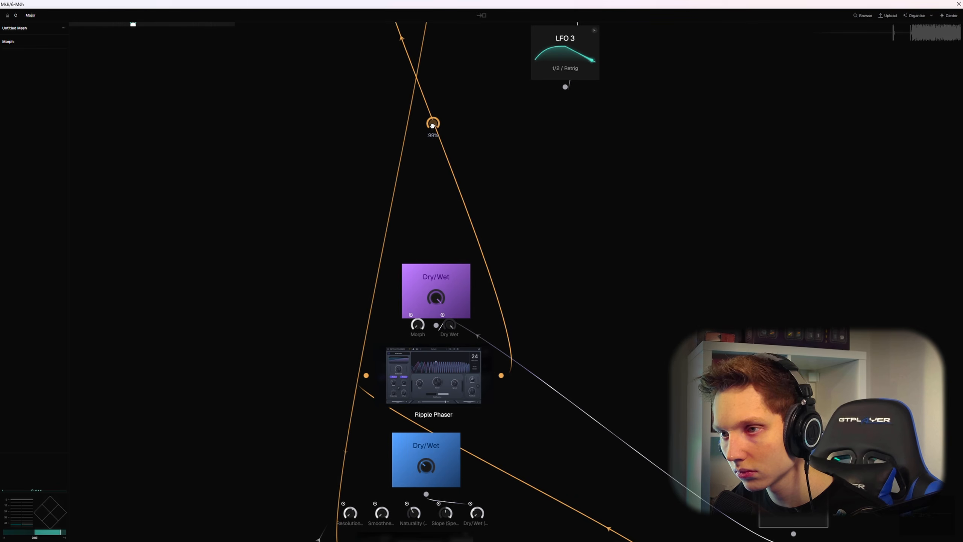
mouse_move(433, 125)
mouse_down()
mouse_move(433, 166)
mouse_move(438, 110)
mouse_up()
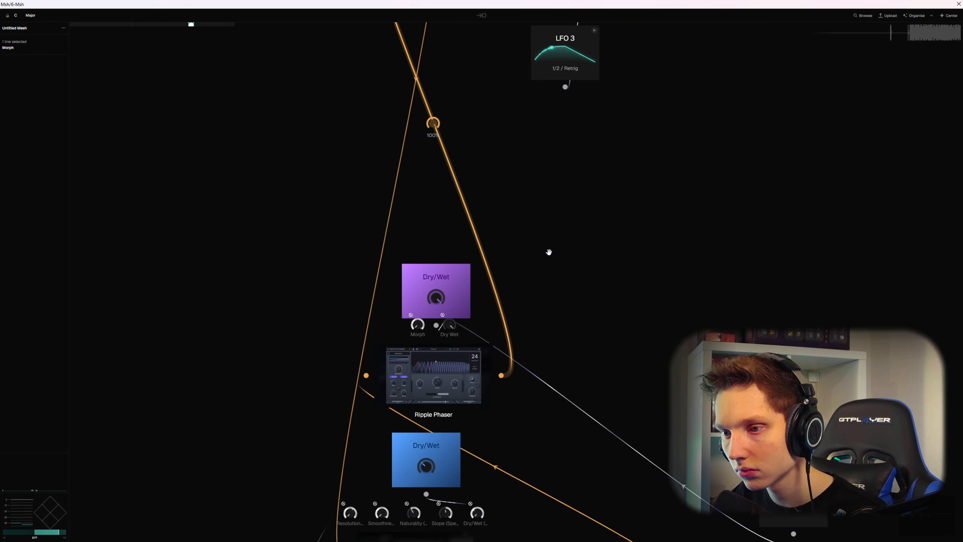
Change the time of the Delay node that follows MSpectralDynamics in the feedback loop
drag(548, 252, 606, 107)
drag(684, 407, 707, 241)
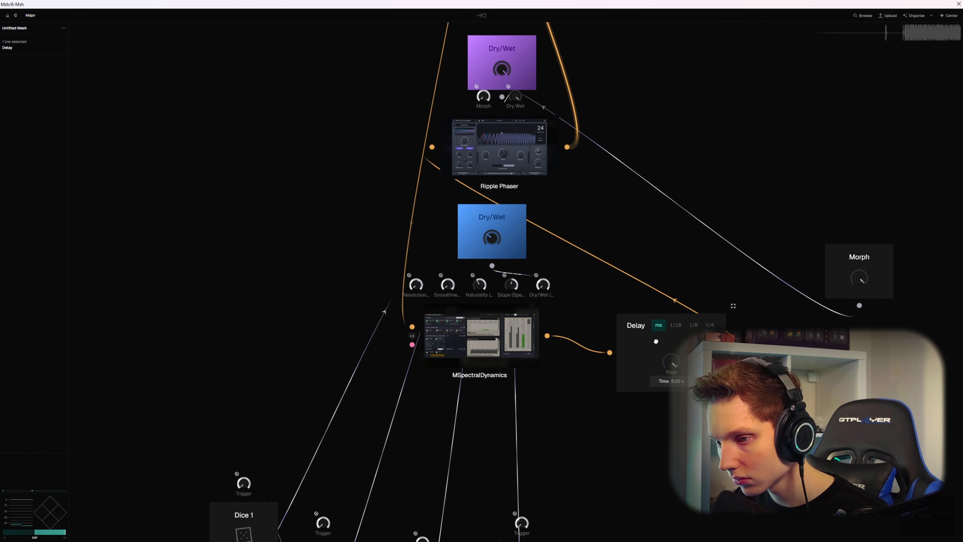
click(646, 376)
drag(584, 451, 568, 302)
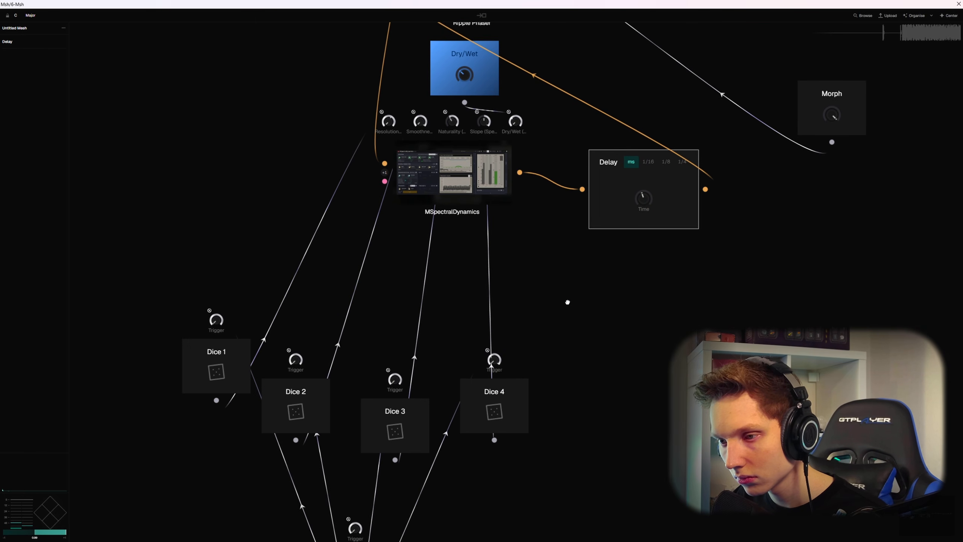
drag(525, 256, 477, 427)
drag(495, 236, 488, 329)
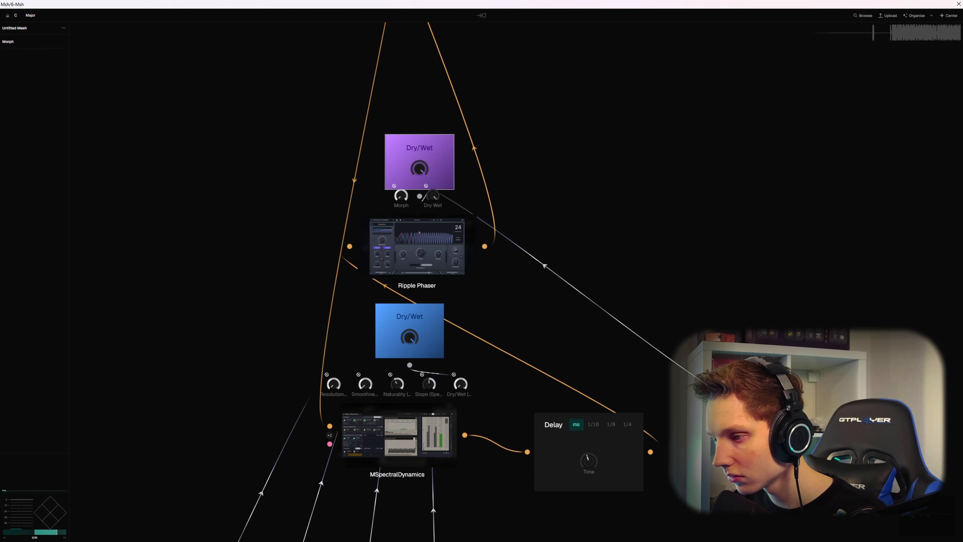
Set the feedback line from Ripple Phaser to the Mixer to 0%, and send the captured audio to the Library
drag(793, 199, 584, 335)
scroll(585, 335, down, 3)
drag(508, 221, 574, 388)
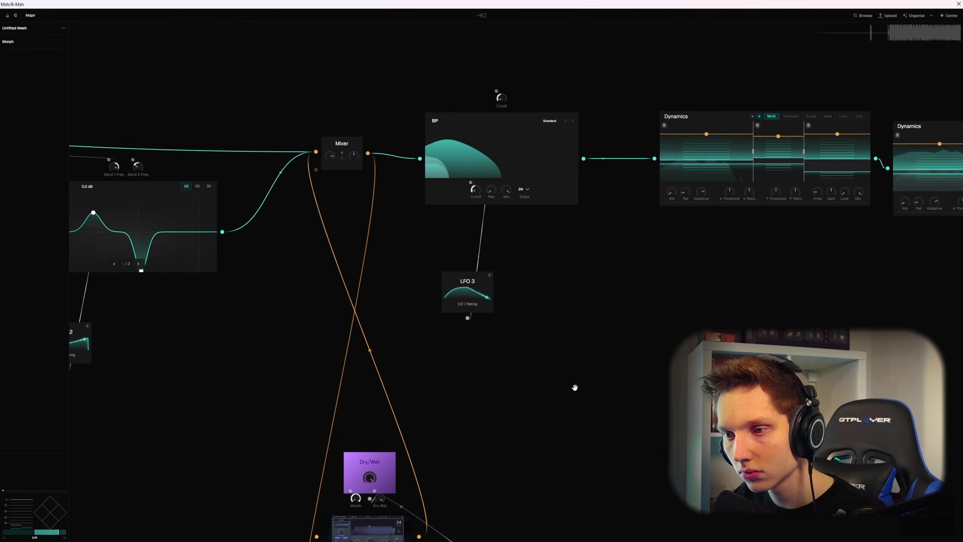
drag(464, 412, 638, 263)
scroll(595, 331, up, 3)
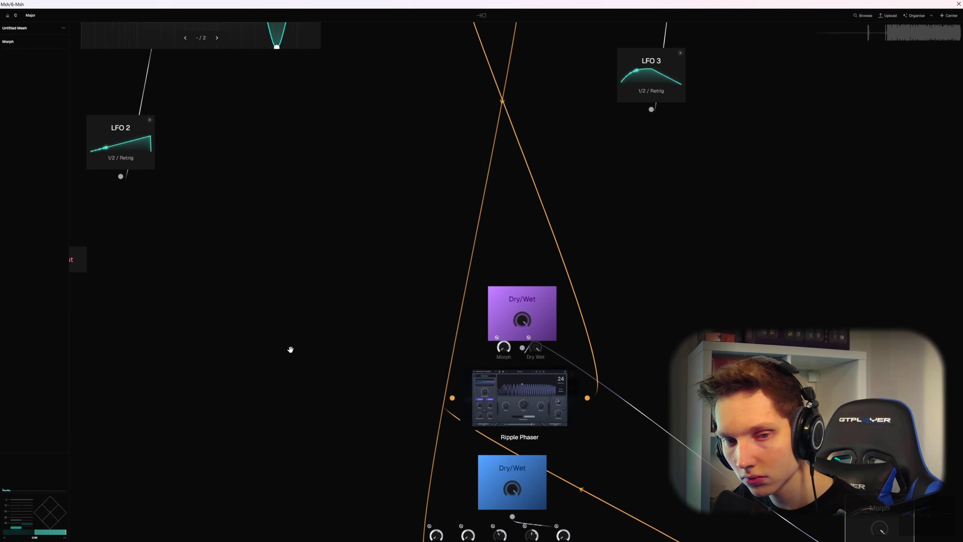
mouse_move(533, 177)
drag(520, 144, 743, 226)
scroll(449, 352, down, 3)
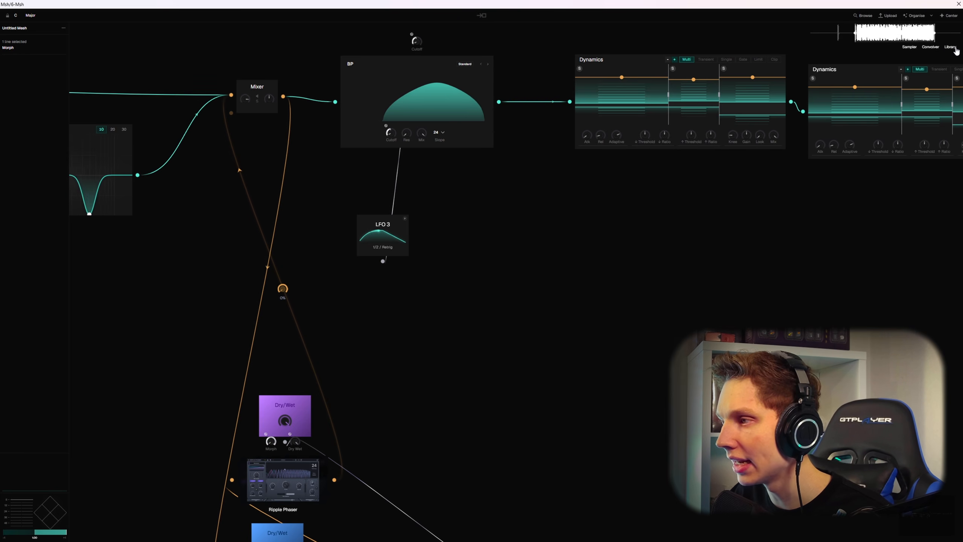
click(955, 49)
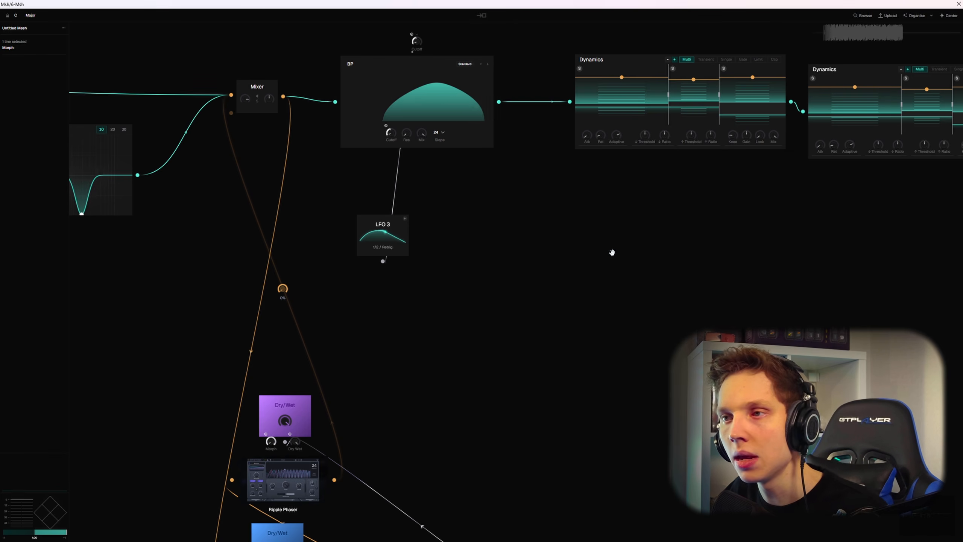
Organise the layout of the whole patch automatically
scroll(608, 273, down, 6)
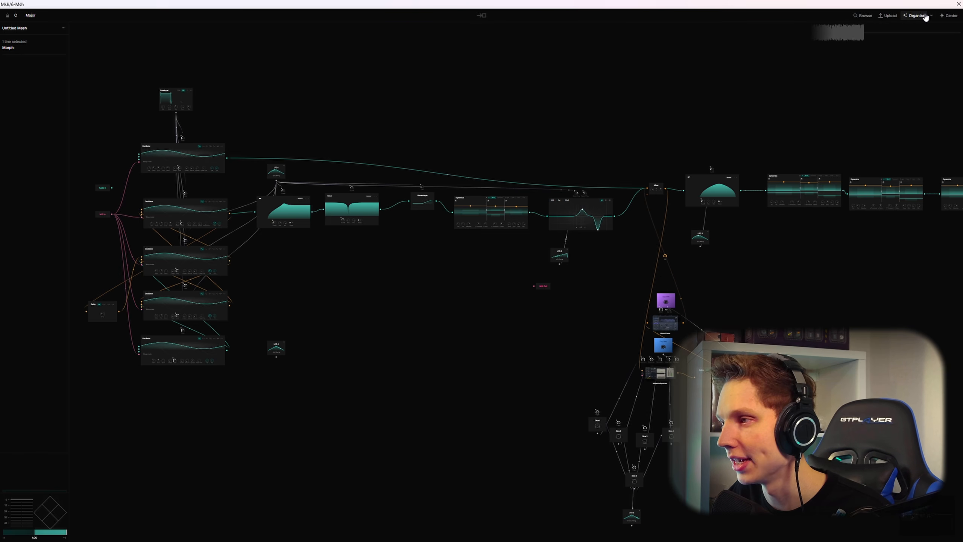
click(921, 15)
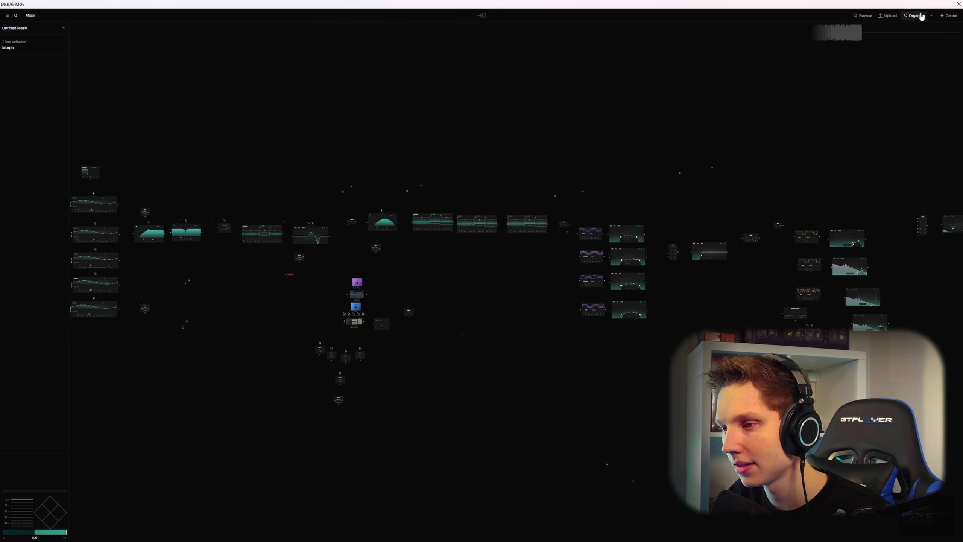
click(921, 15)
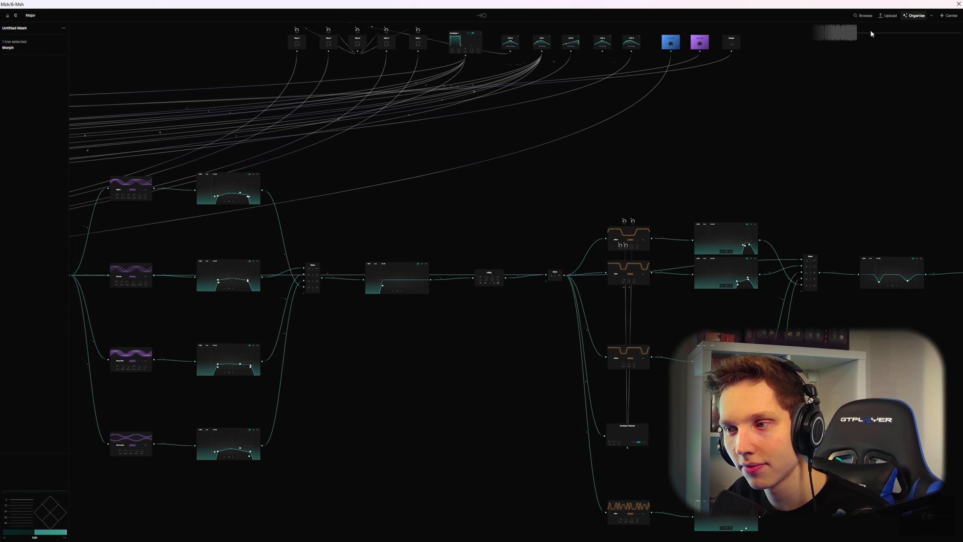
Examine the organised patch's signal chain from the oscillators through the filters, dynamics and parallel effect branches to the final utility nodes
scroll(413, 183, left, 10)
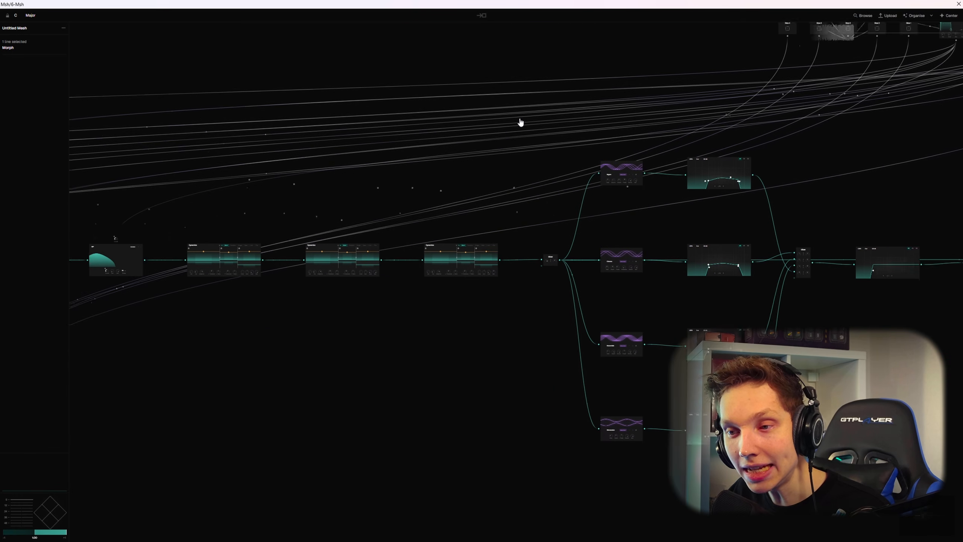
scroll(616, 171, left, 10)
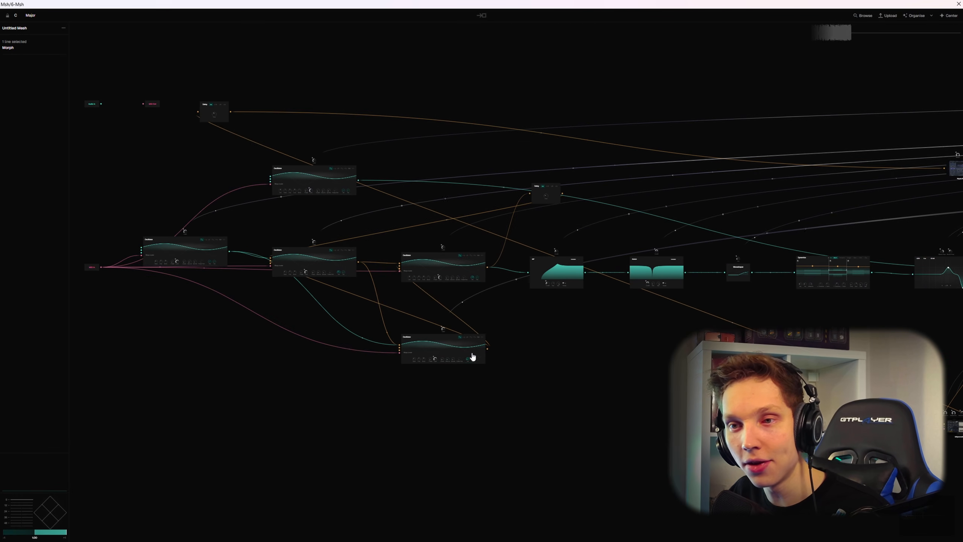
scroll(481, 376, right, 10)
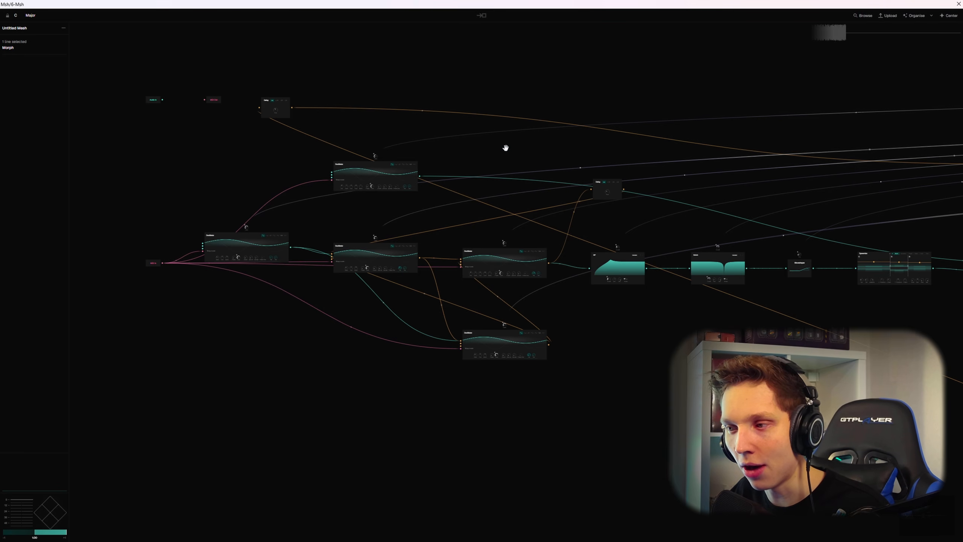
drag(593, 372, 373, 367)
scroll(741, 302, up, 5)
drag(734, 286, 709, 291)
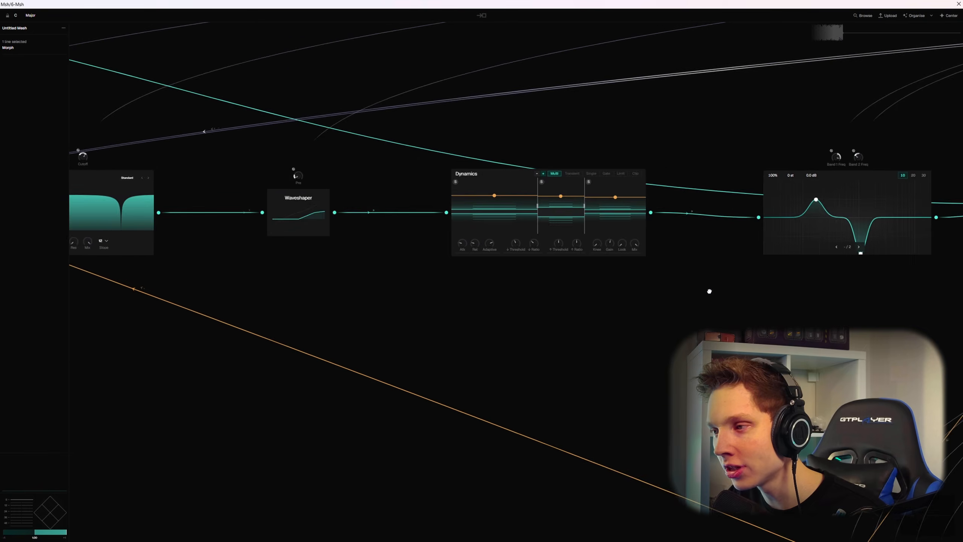
scroll(709, 291, down, 3)
drag(557, 335, 163, 383)
drag(657, 368, 381, 369)
drag(529, 328, 132, 330)
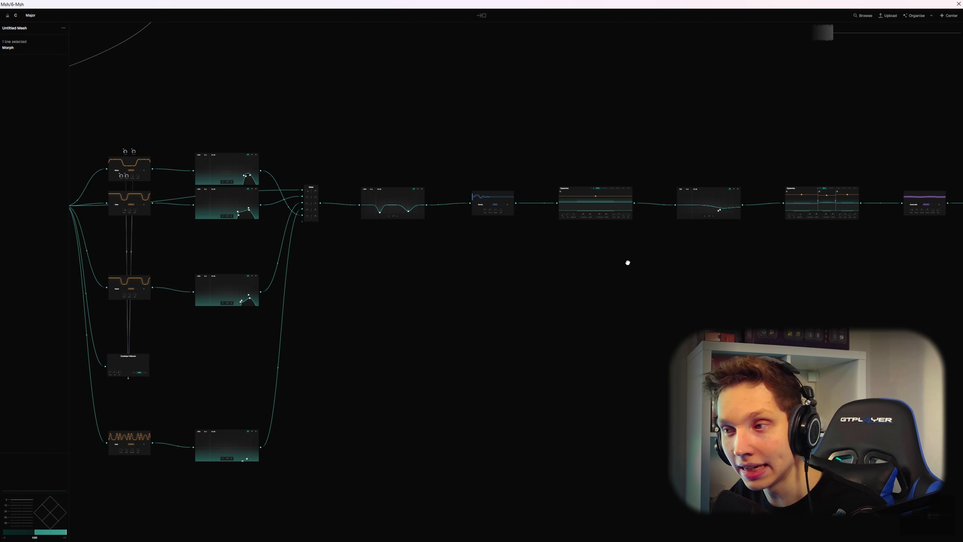
drag(628, 262, 138, 280)
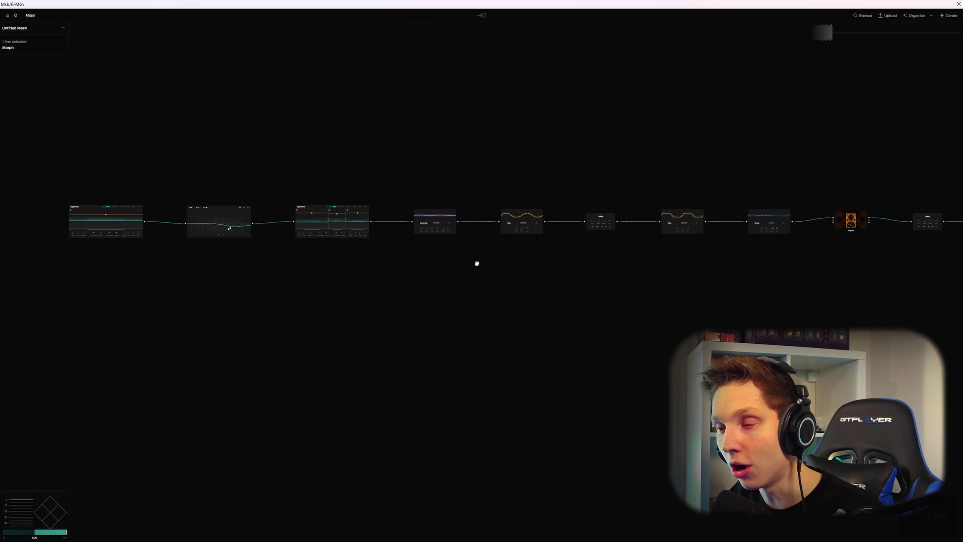
drag(667, 258, 205, 365)
drag(748, 349, 366, 304)
Examine the row of modulators above the signal chain, including the Dice, Envelope, LFO and macro nodes
drag(617, 333, 904, 317)
drag(345, 161, 853, 170)
drag(374, 145, 833, 164)
drag(327, 173, 466, 177)
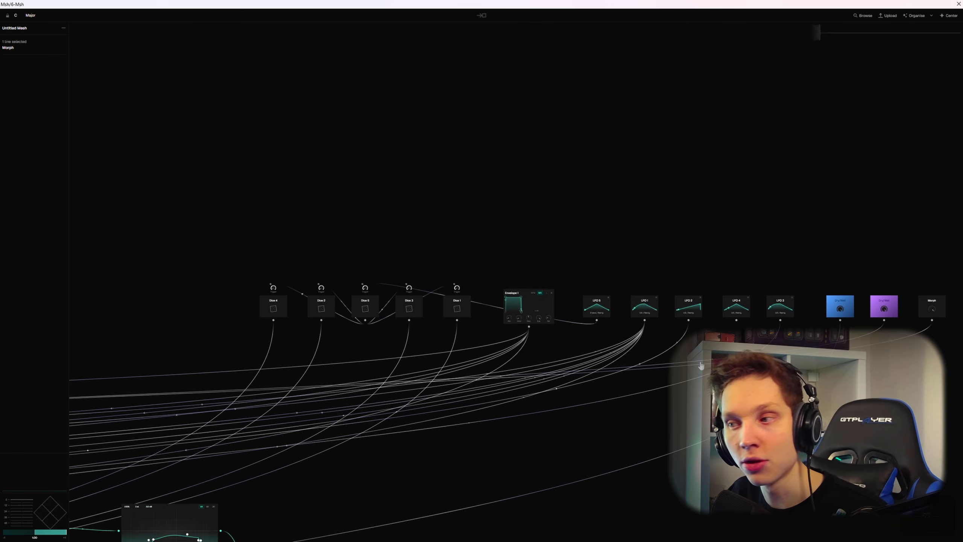
drag(701, 365, 604, 333)
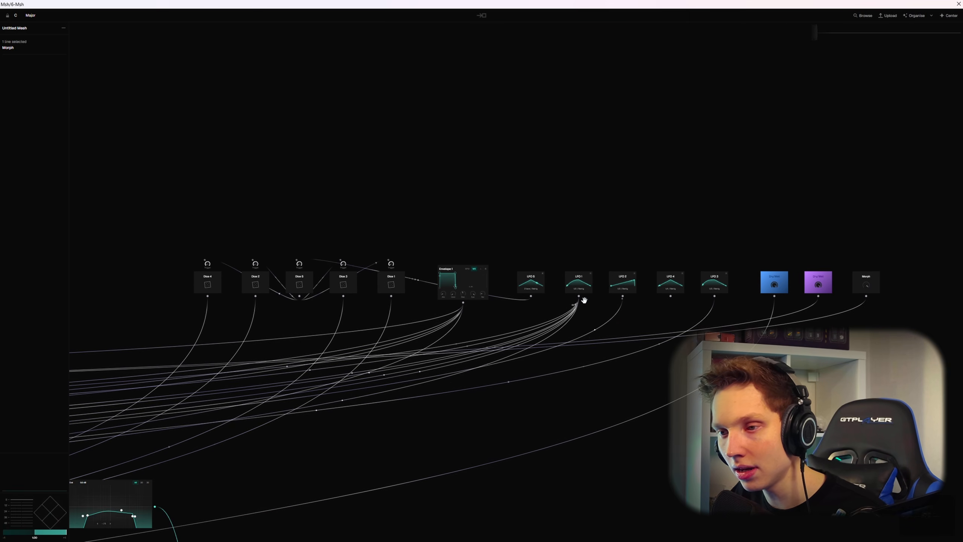
scroll(173, 286, up, 4)
scroll(231, 284, down, 4)
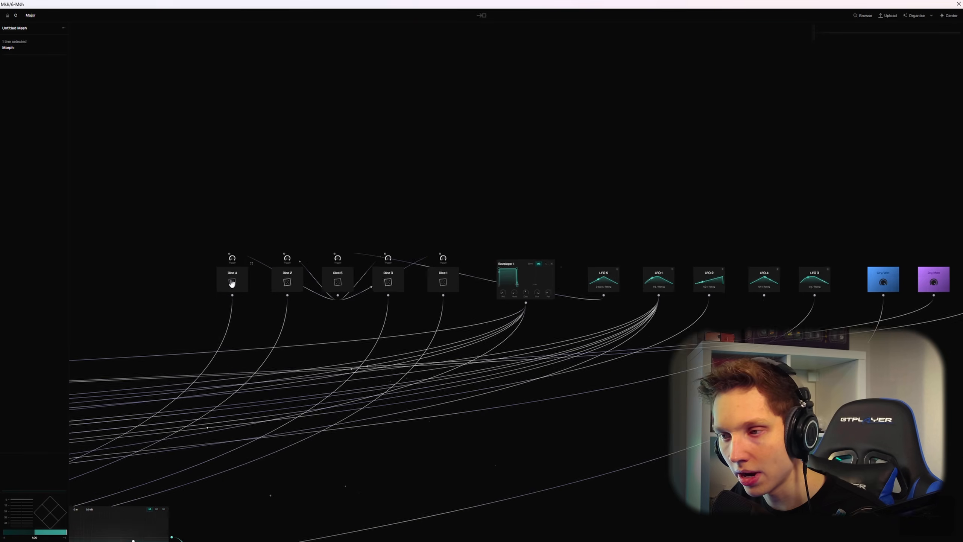
scroll(905, 282, up, 4)
drag(822, 315, 880, 178)
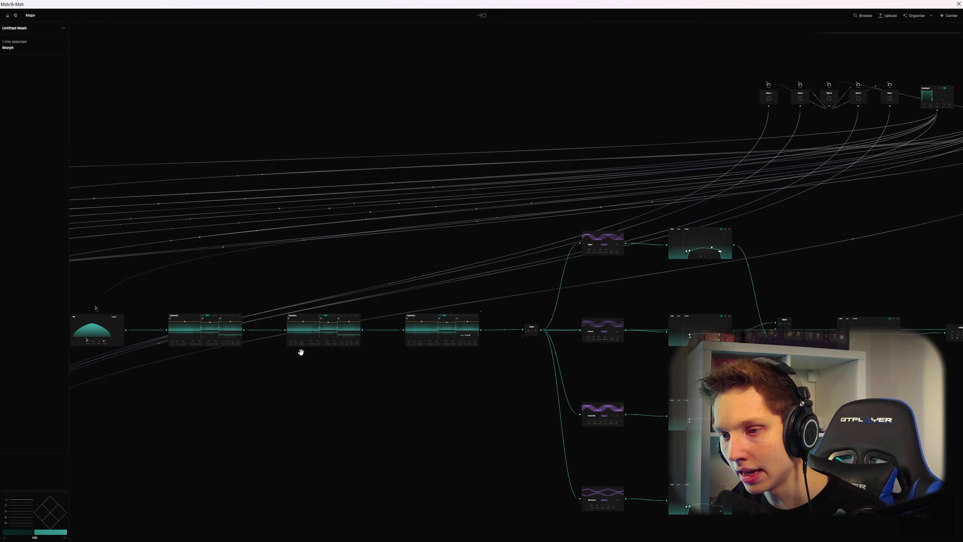
Examine the feedback loop around the Mixer, with its lines to Ripple Phaser and MSpectralDynamics
drag(301, 350, 743, 285)
scroll(402, 161, up, 2)
scroll(414, 178, up, 1)
drag(413, 178, 601, 68)
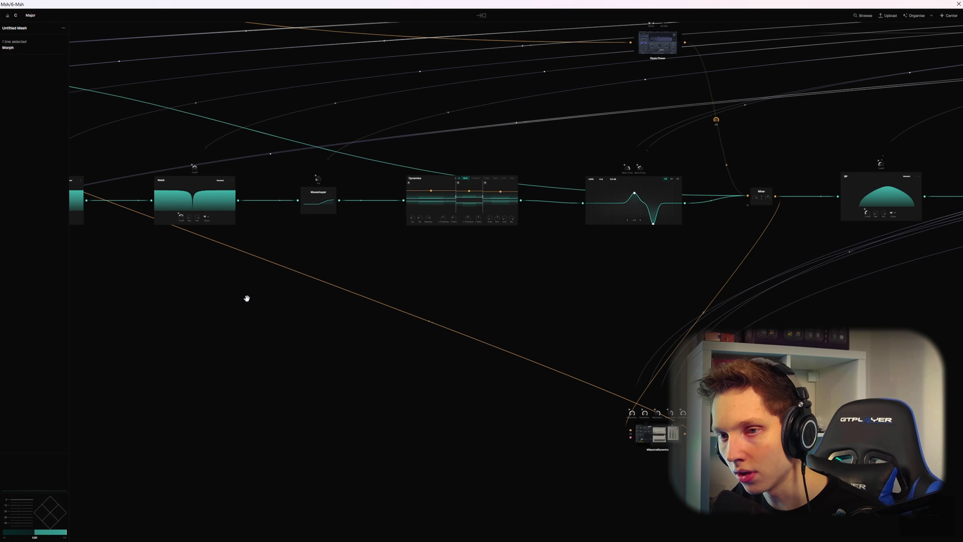
drag(285, 295, 506, 303)
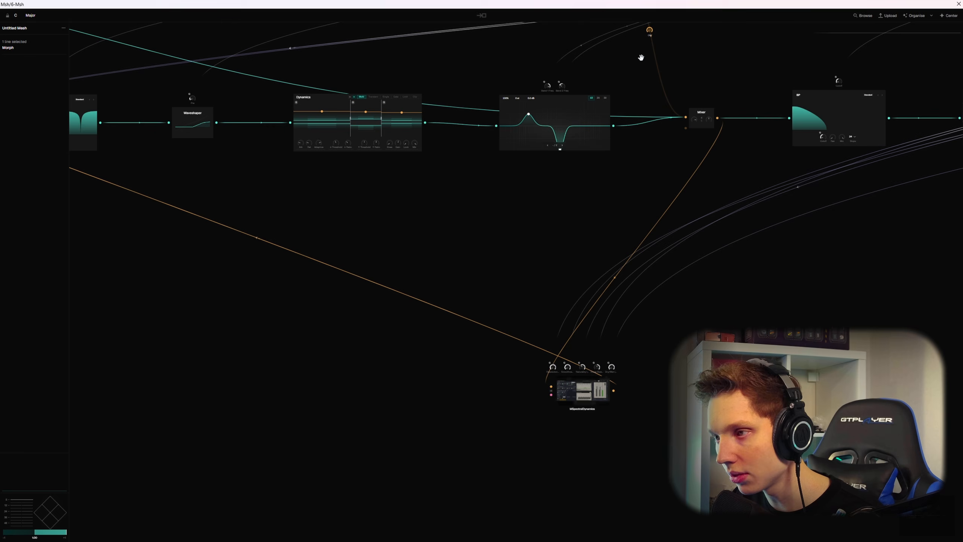
scroll(581, 361, down, 2)
scroll(615, 374, down, 1)
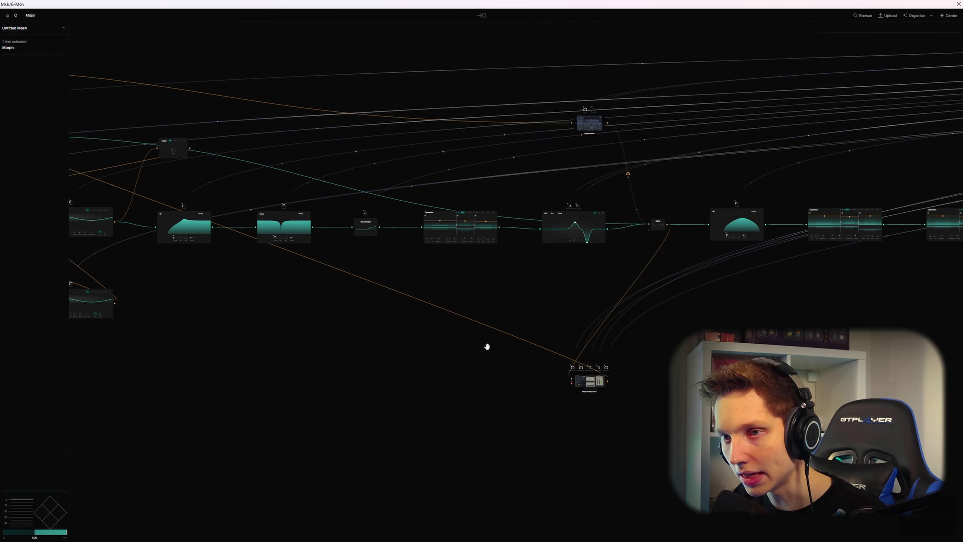
drag(485, 346, 646, 365)
drag(490, 363, 705, 439)
drag(902, 437, 626, 331)
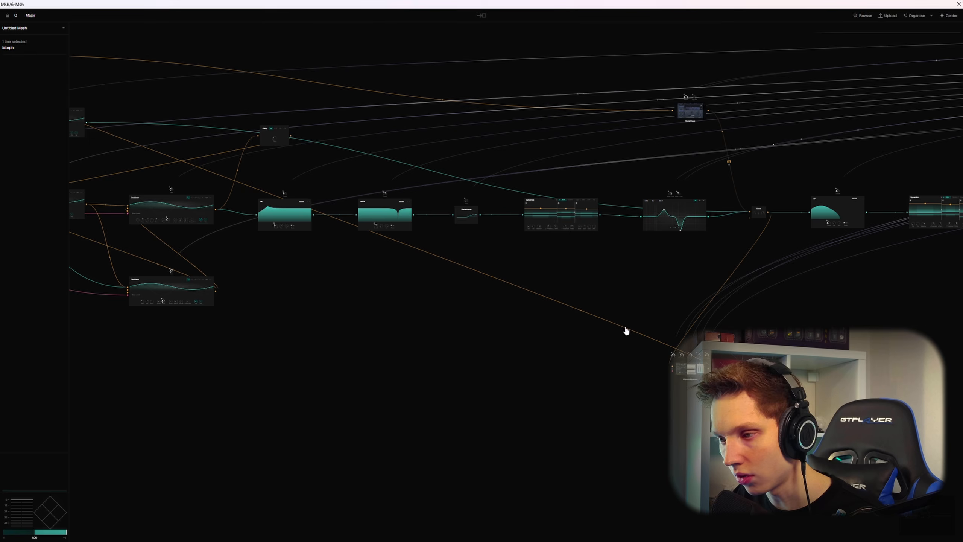
drag(350, 267, 604, 429)
drag(661, 249, 442, 199)
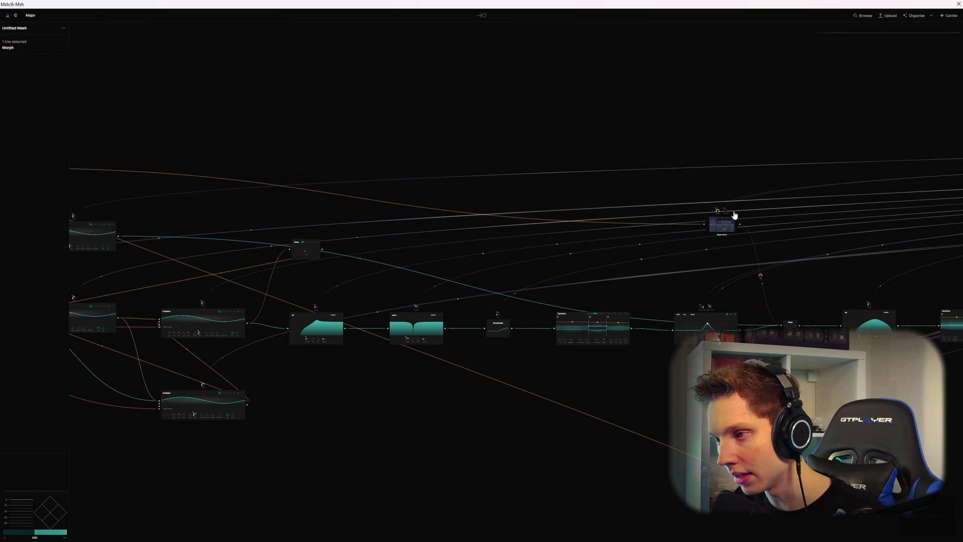
scroll(737, 241, up, 8)
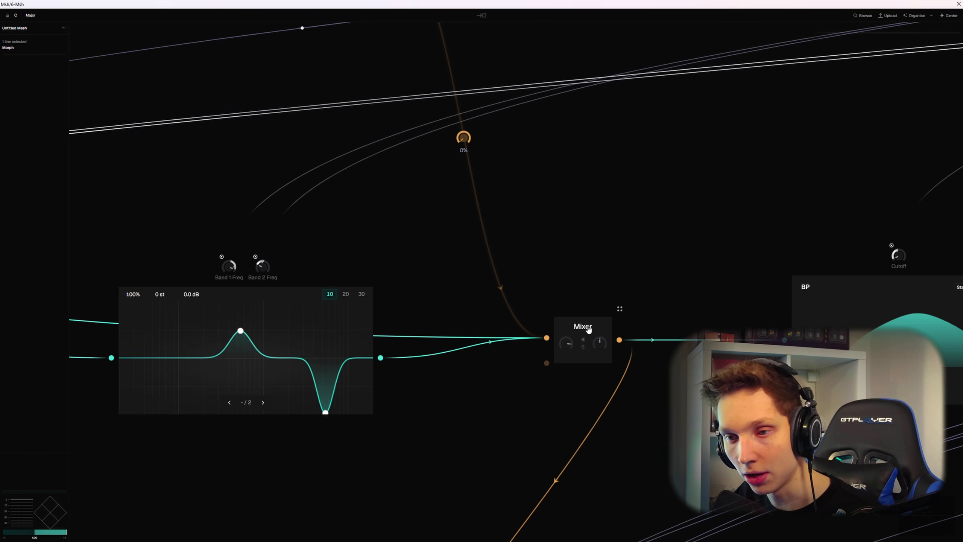
Reorganise the whole patch with compact spacing, including modulation and annotations
scroll(588, 329, down, 8)
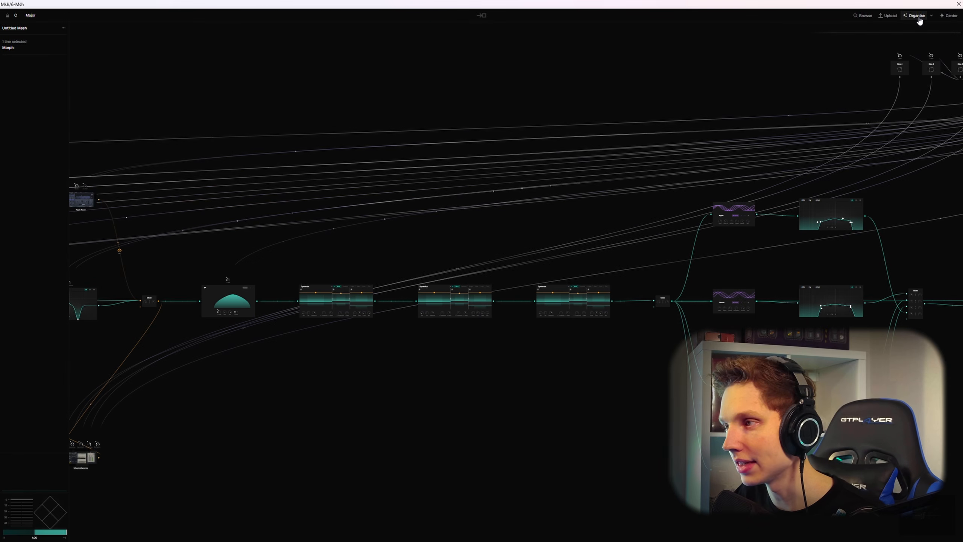
click(918, 15)
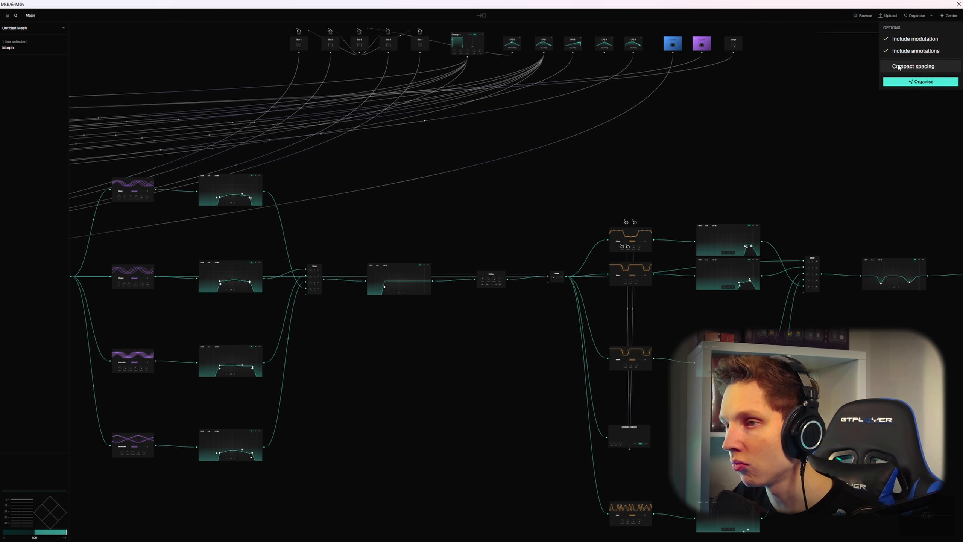
click(922, 82)
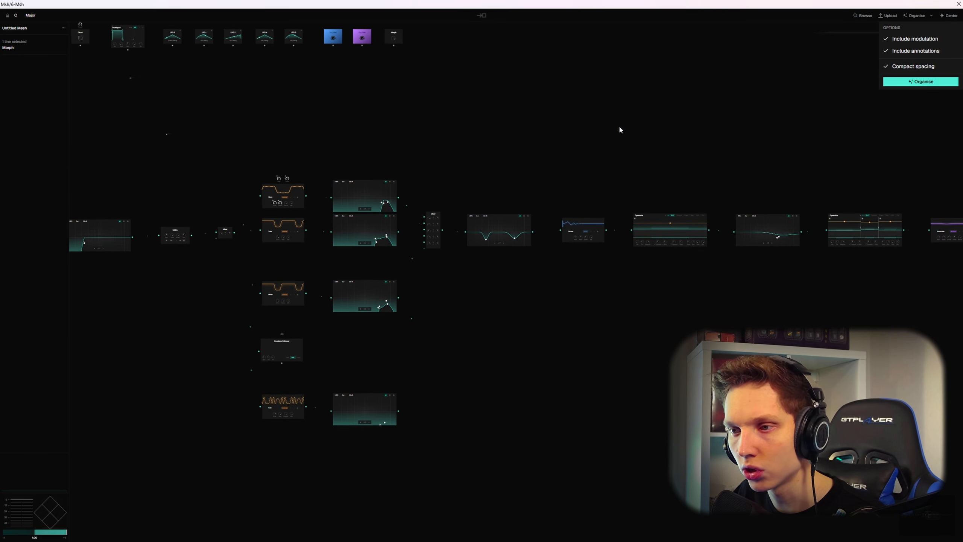
Review the compact layout from the effect branches back to the oscillators and the patch inputs
drag(522, 137, 846, 140)
drag(341, 114, 735, 144)
drag(405, 154, 711, 160)
drag(445, 257, 580, 251)
drag(107, 281, 281, 275)
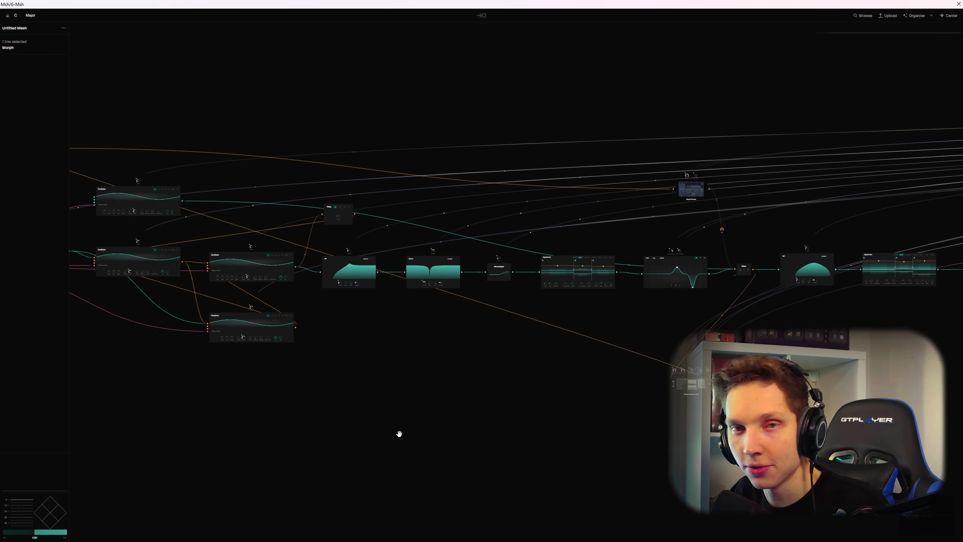
drag(397, 433, 660, 387)
drag(611, 364, 247, 381)
drag(425, 382, 658, 384)
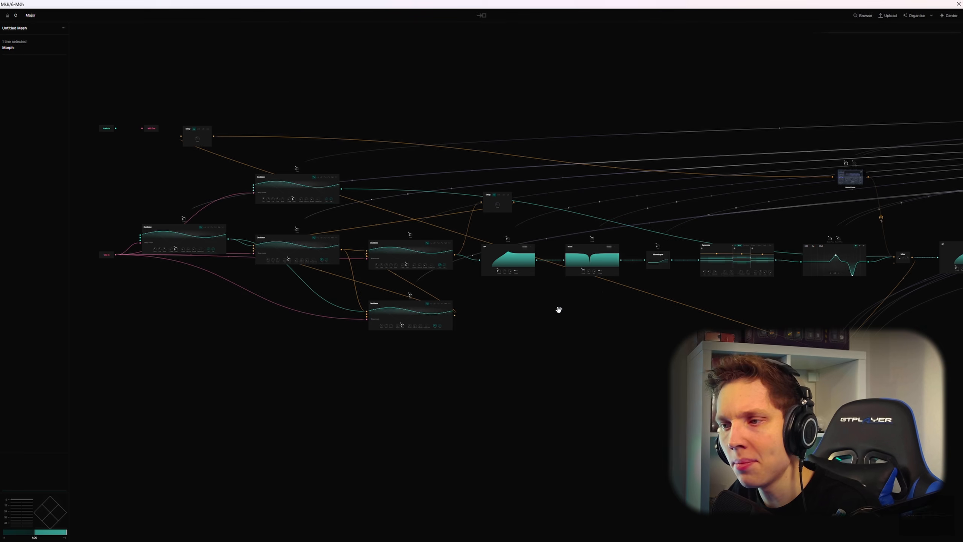
drag(528, 332, 473, 361)
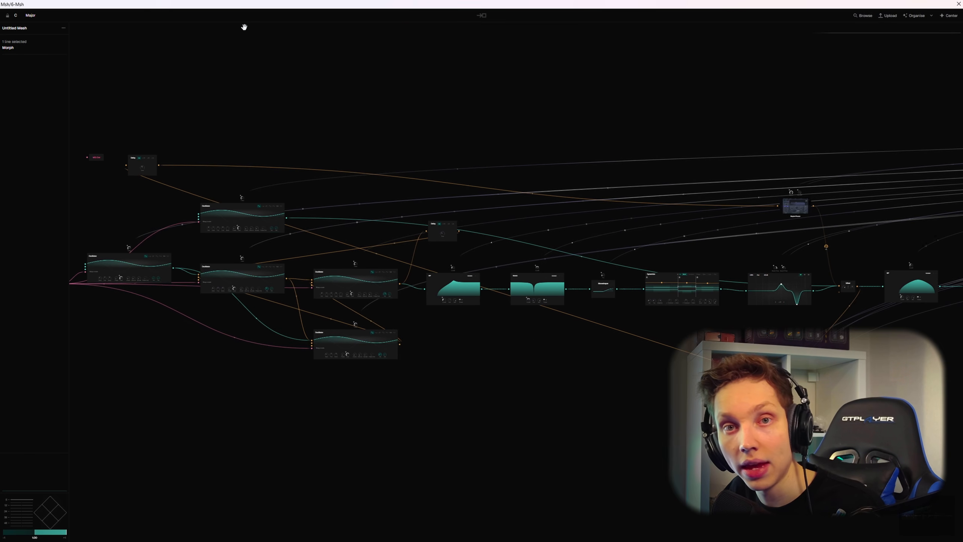
Browse the available instruments and effects in the node and plugin browser
drag(507, 336, 412, 276)
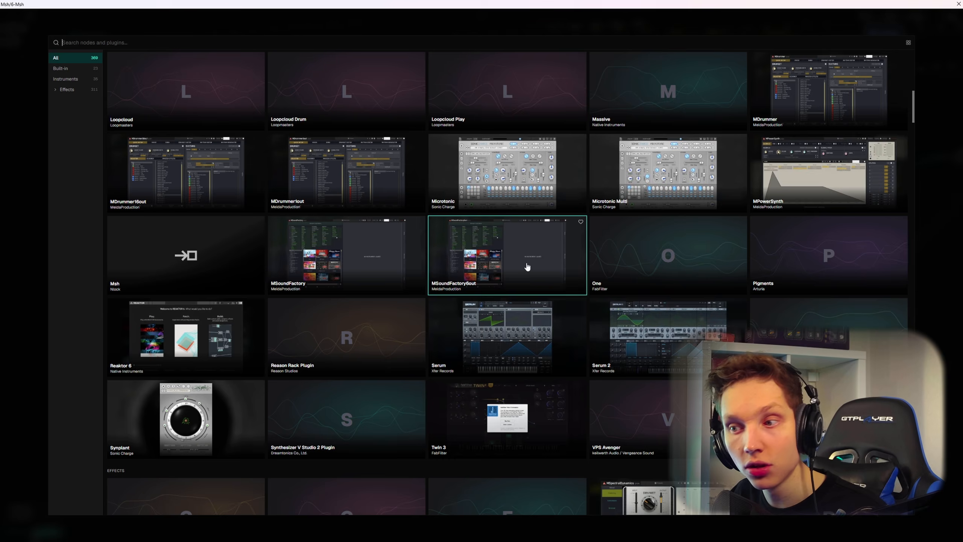
scroll(526, 266, down, 16)
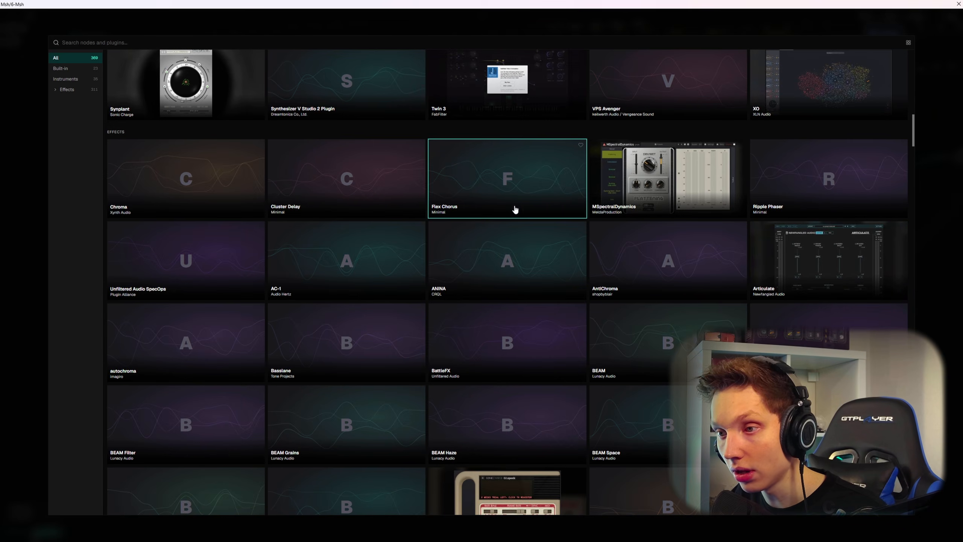
scroll(510, 257, down, 15)
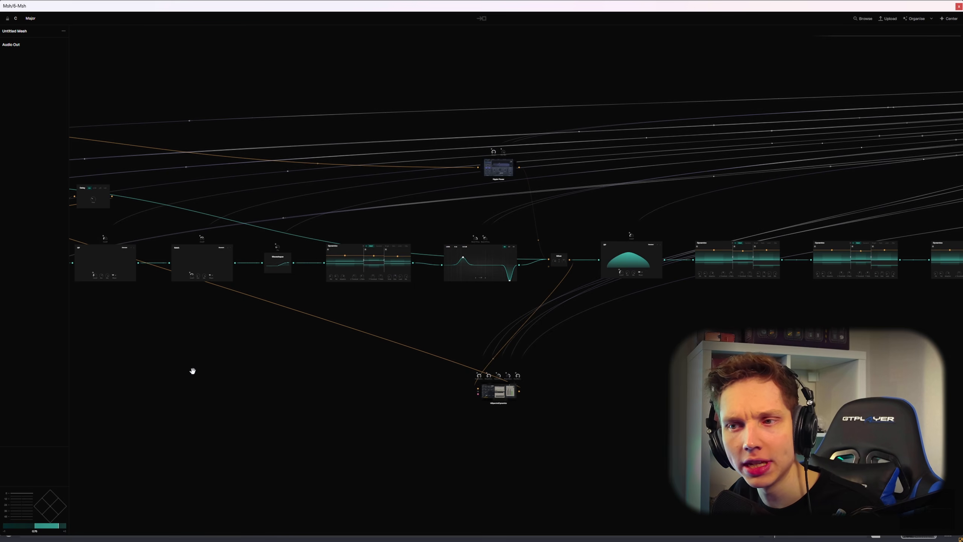
Follow the compact signal chain from the oscillators through the parallel branches to Audio Out
drag(195, 368, 501, 385)
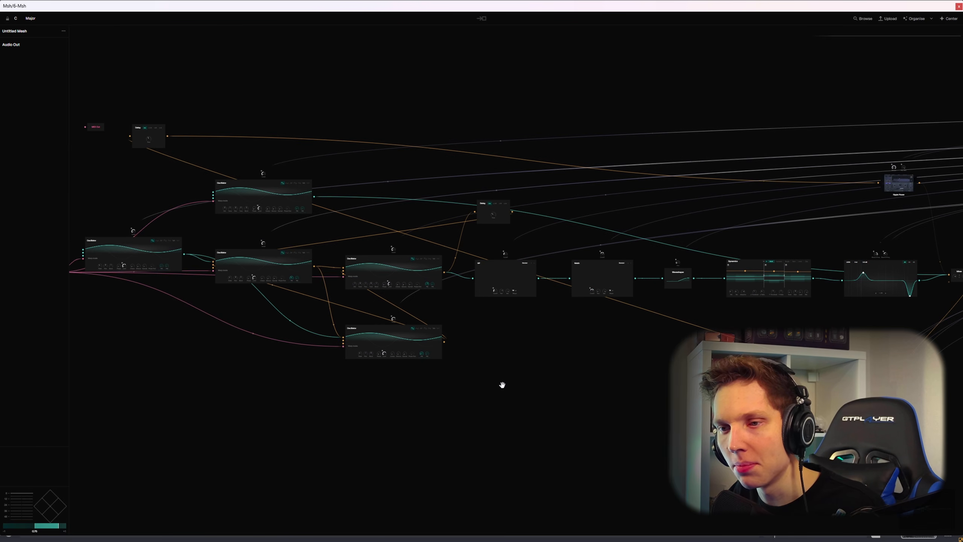
drag(659, 378, 19, 371)
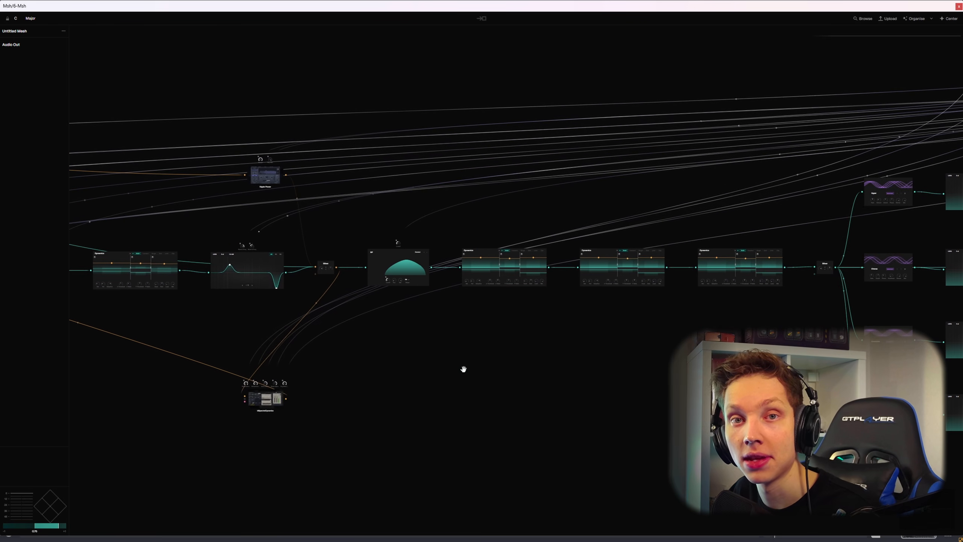
drag(593, 386, 11, 339)
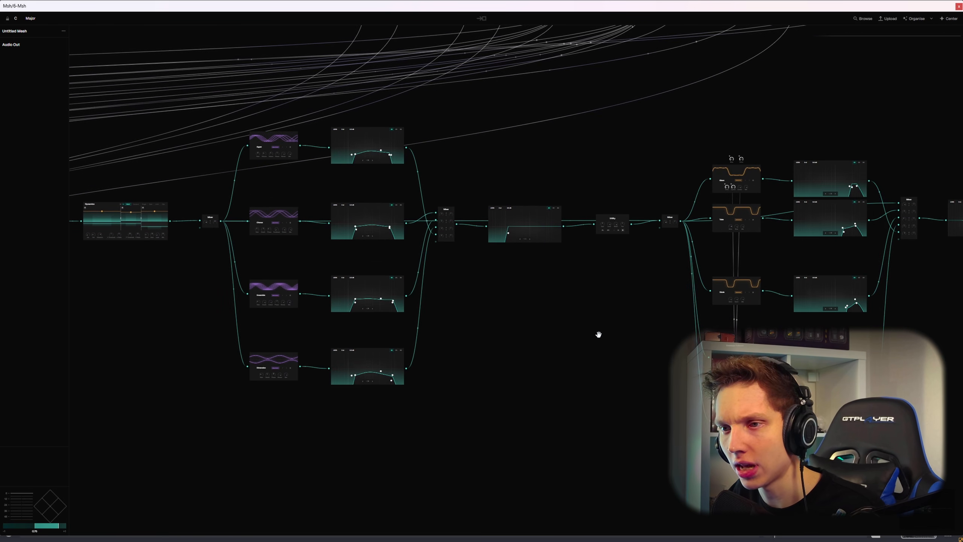
drag(598, 334, 202, 322)
drag(642, 285, 221, 308)
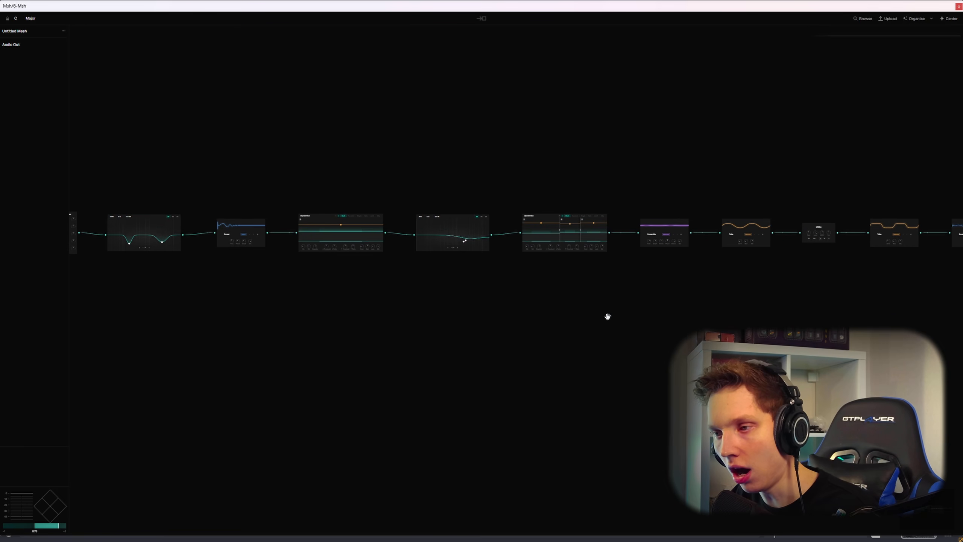
drag(607, 316, 318, 315)
drag(584, 320, 294, 324)
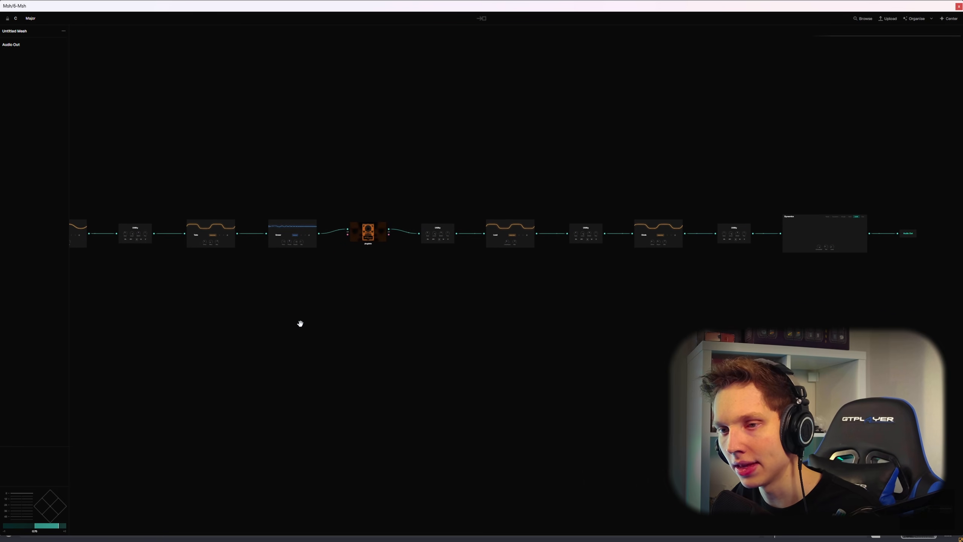
Trace the patch back from the output effects through the parallel branches and feedback loop to the oscillators
drag(407, 326, 629, 346)
drag(243, 335, 623, 331)
drag(197, 331, 714, 358)
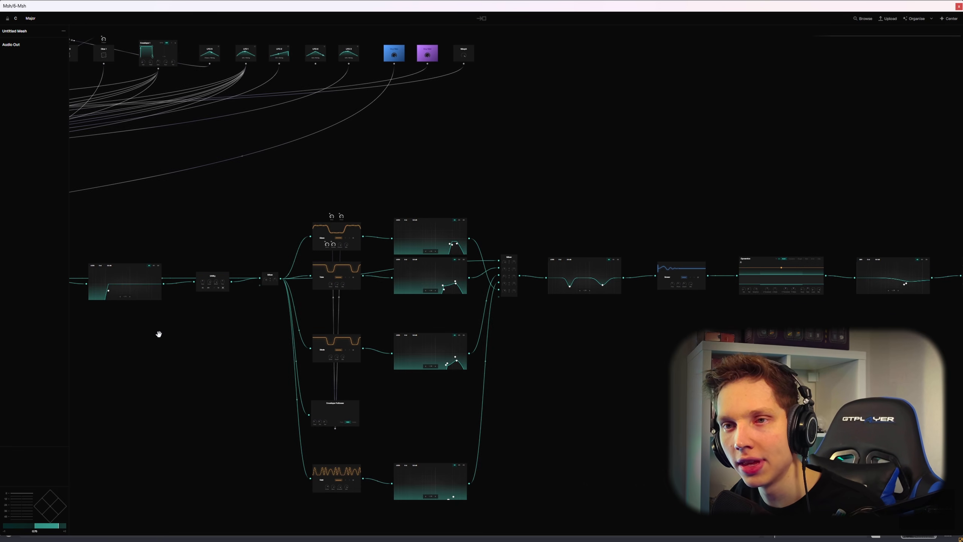
drag(204, 207, 883, 258)
drag(293, 408, 707, 378)
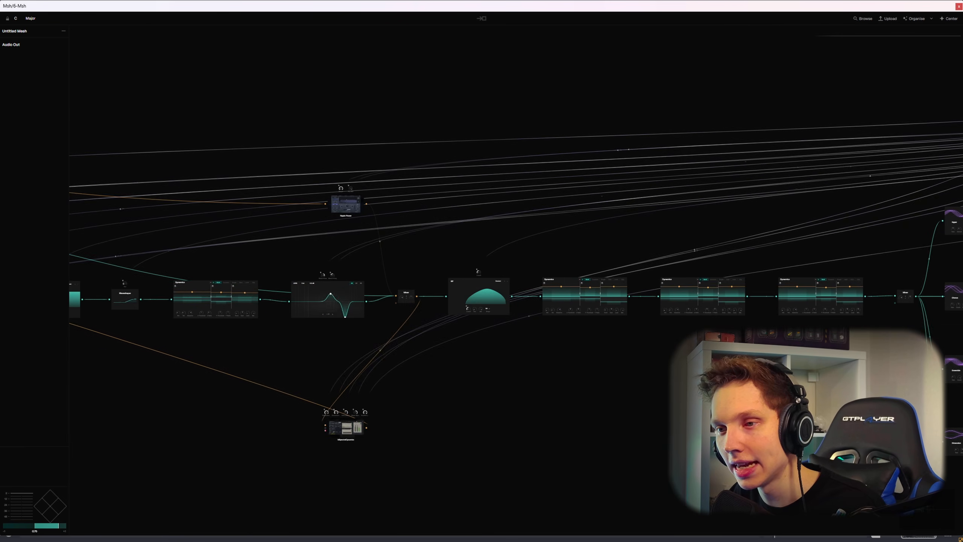
drag(878, 401, 320, 380)
drag(647, 367, 185, 303)
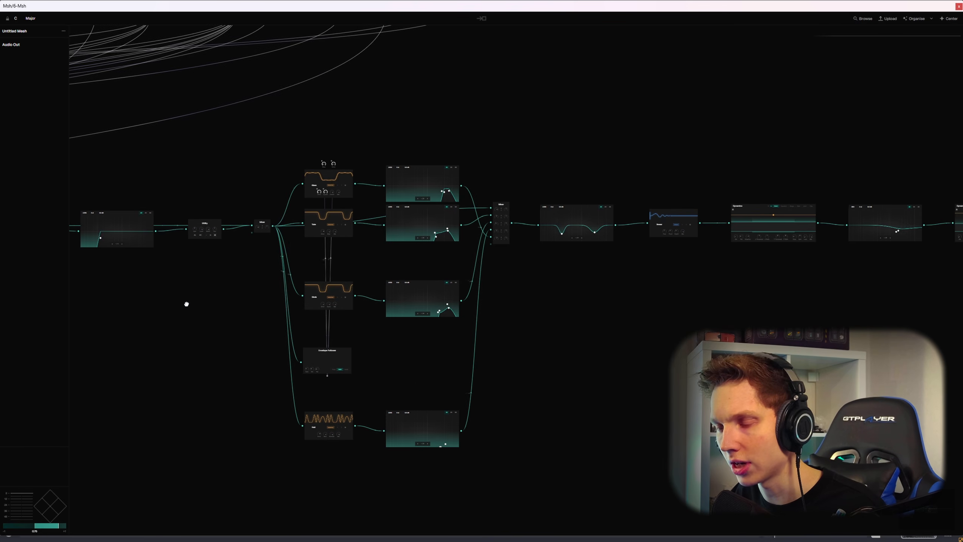
drag(185, 303, 390, 323)
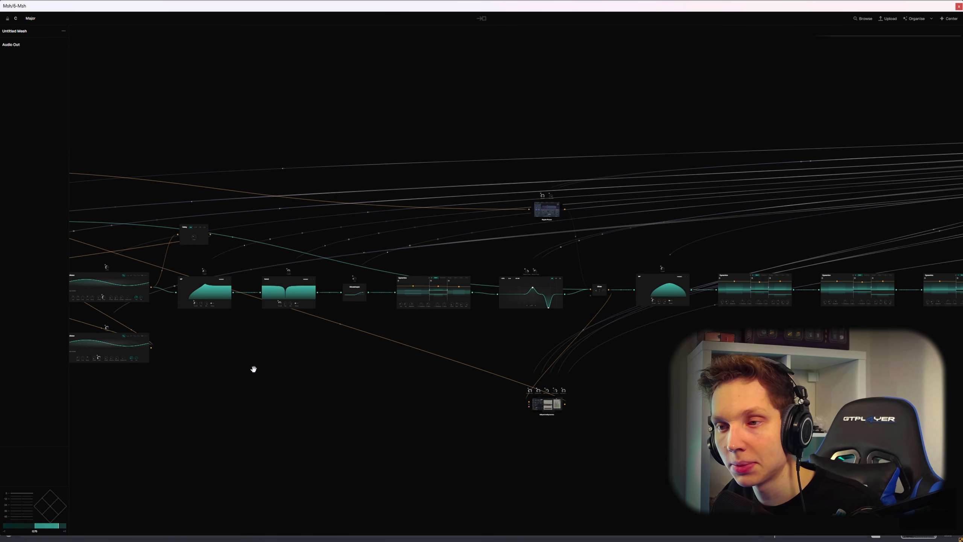
drag(286, 387, 462, 413)
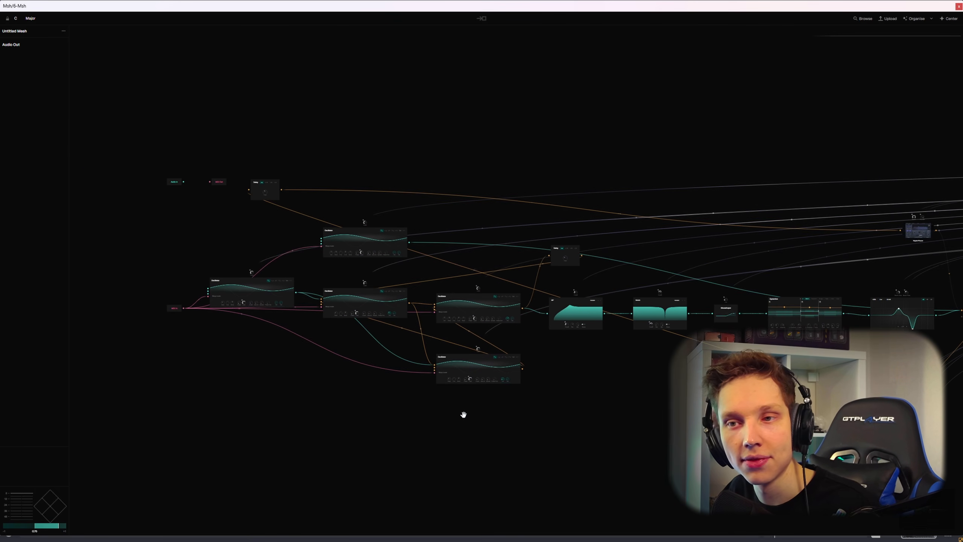
Review the chain from the oscillators through the modulation-effect and distortion branches, ending back at the dynamics and filter stages ahead of them
drag(581, 399, 498, 344)
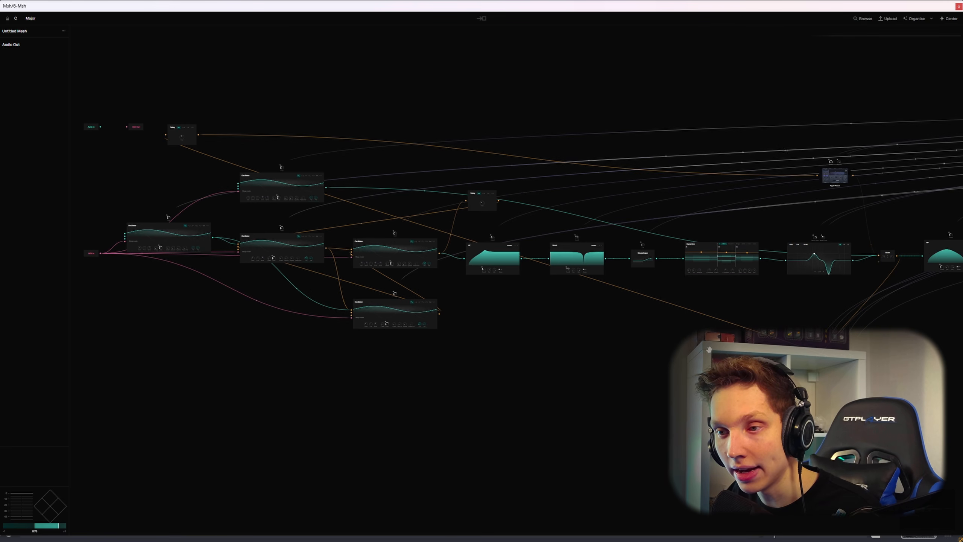
drag(652, 266, 133, 329)
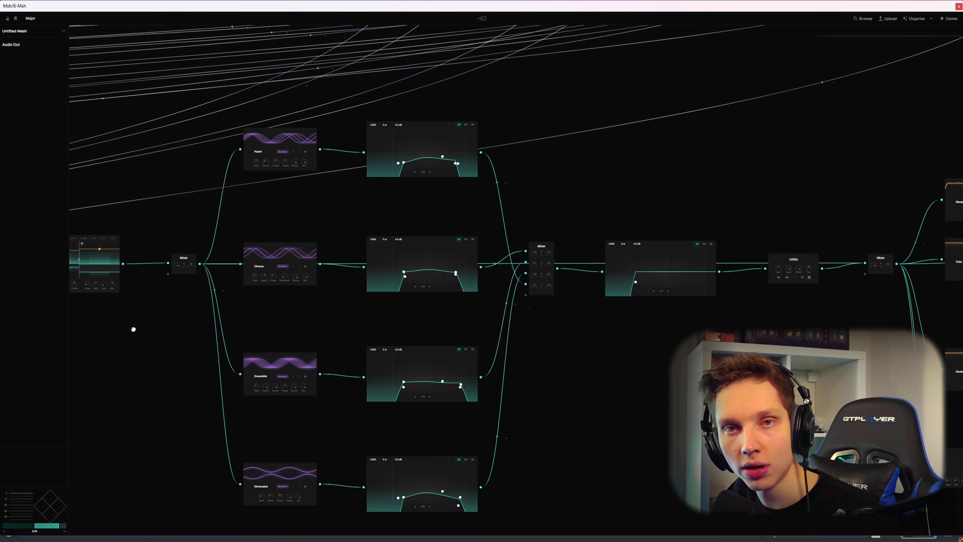
scroll(133, 329, down, 3)
drag(617, 318, 506, 271)
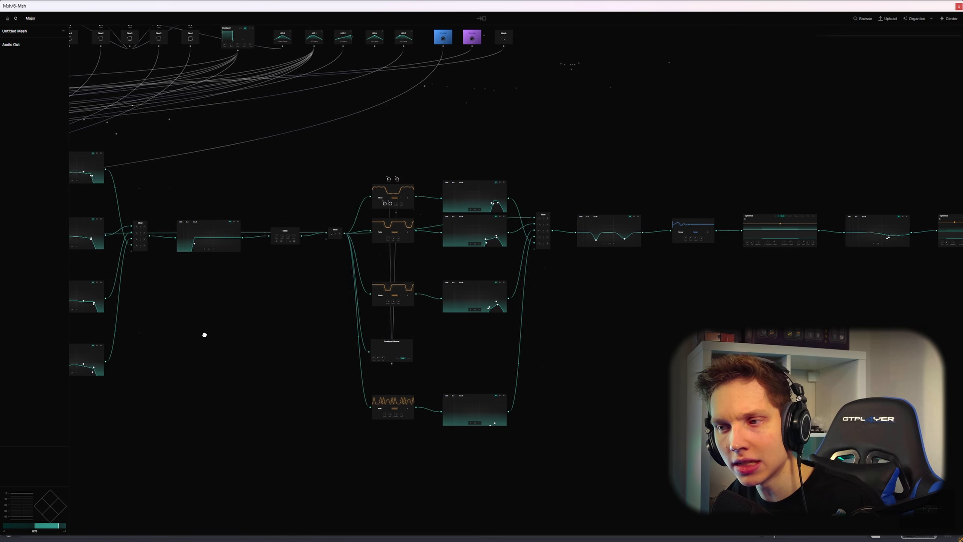
drag(204, 333, 147, 323)
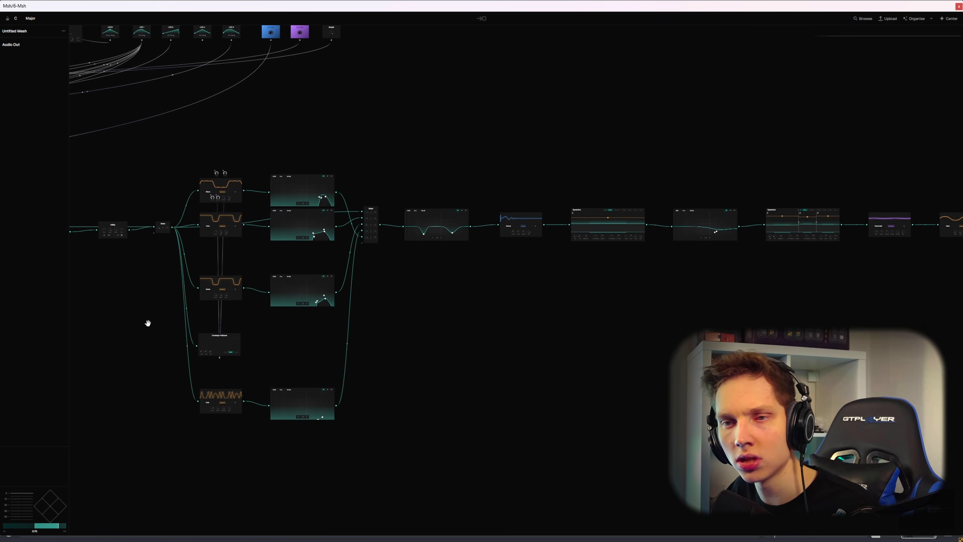
drag(645, 328, 296, 326)
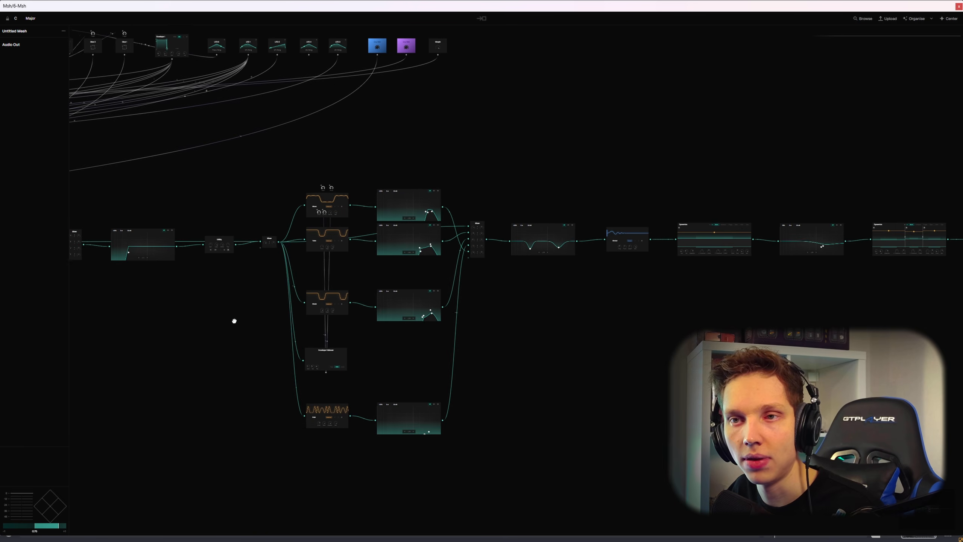
scroll(625, 387, up, 5)
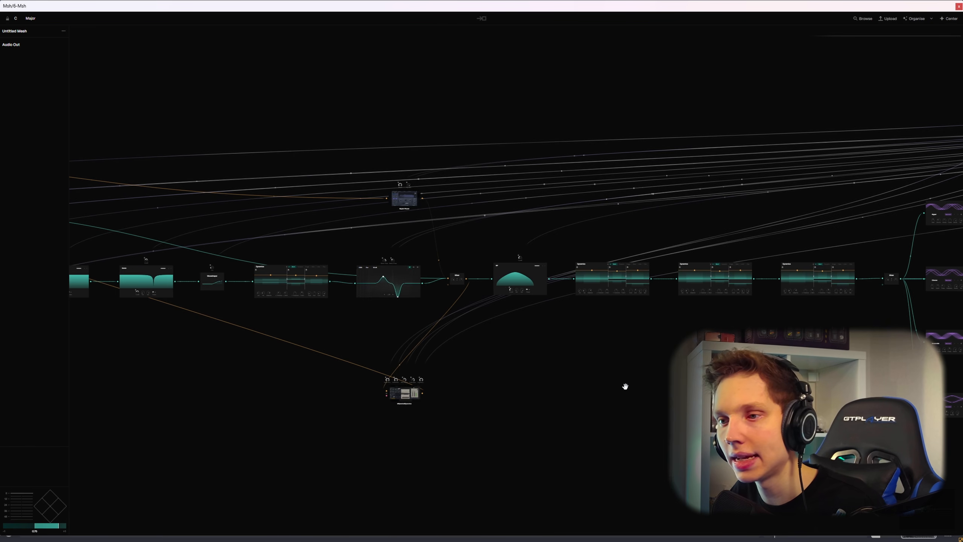